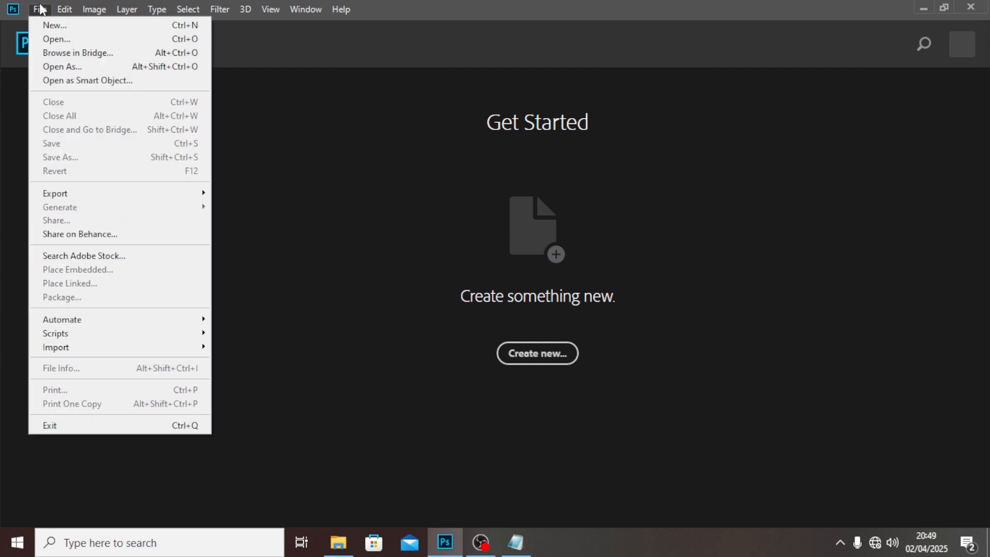
- Create a new 2000 x 2000 px document at 300 pixels/inch, named HAPPY EASTER, with a white background
left_click(49, 24)
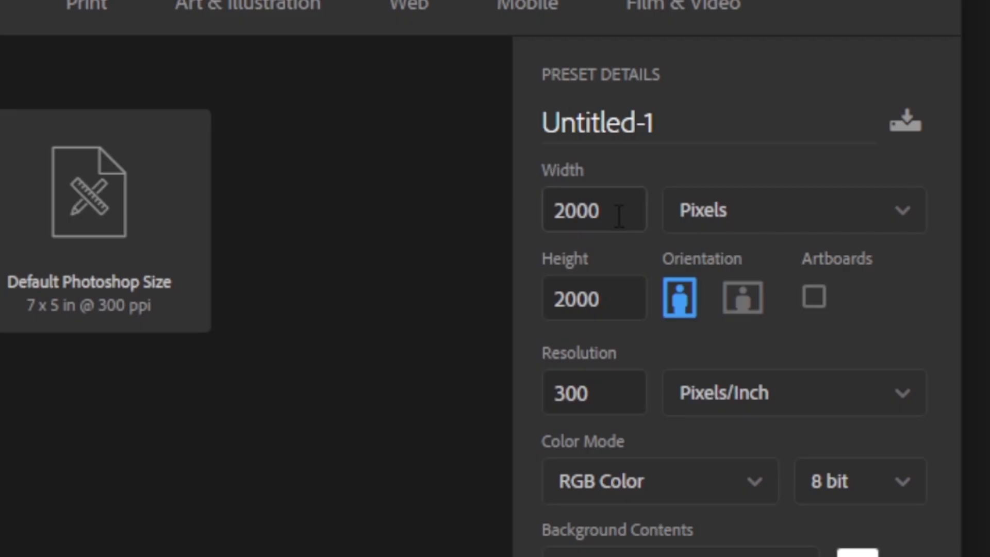
left_click_drag(717, 201, 645, 190)
left_click_drag(612, 312, 524, 310)
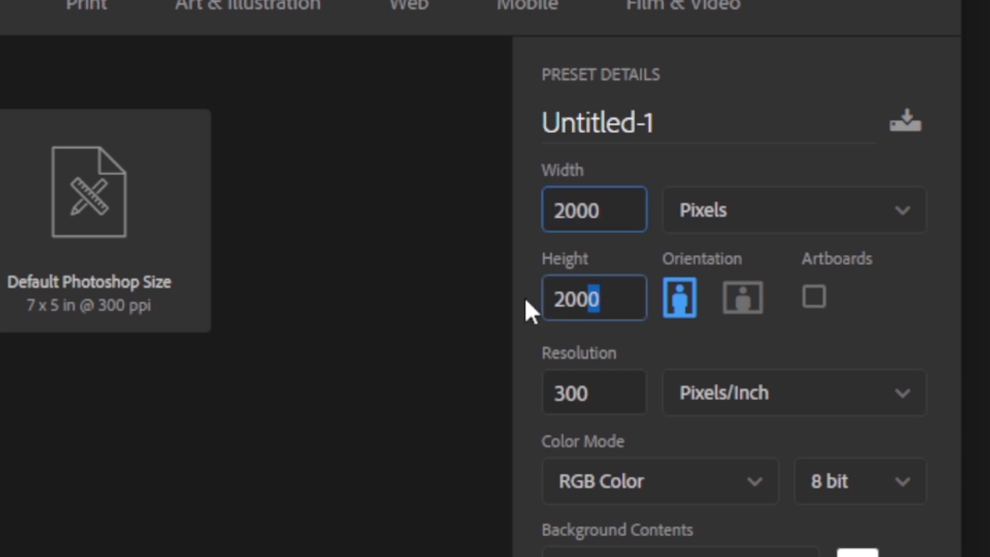
left_click_drag(608, 400, 493, 397)
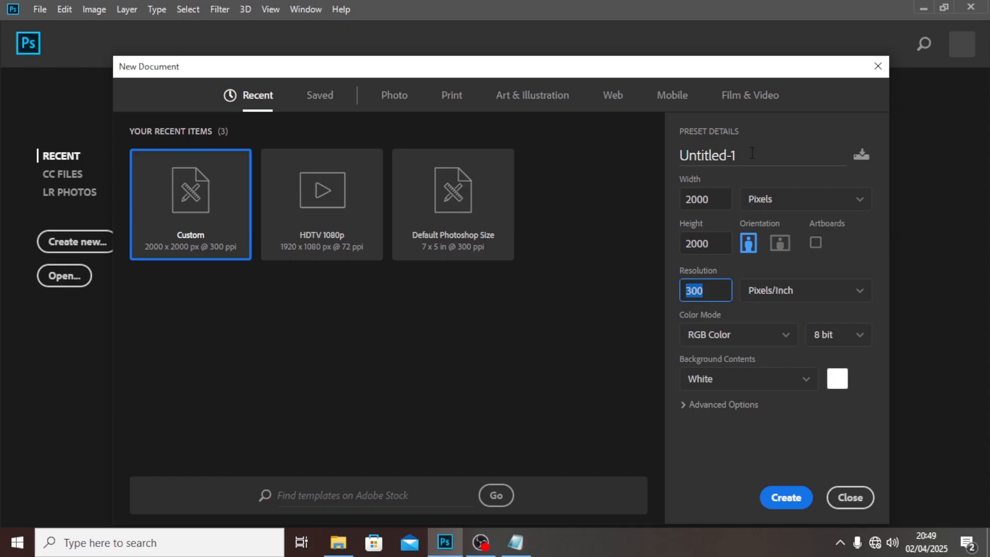
left_click_drag(685, 116, 425, 101)
type("HAPPY EAS")
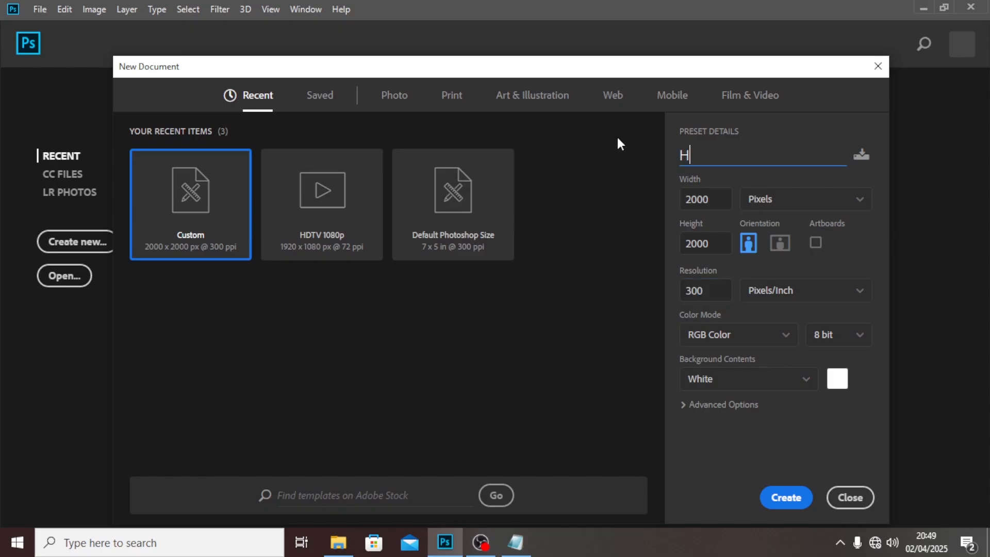
type("TER")
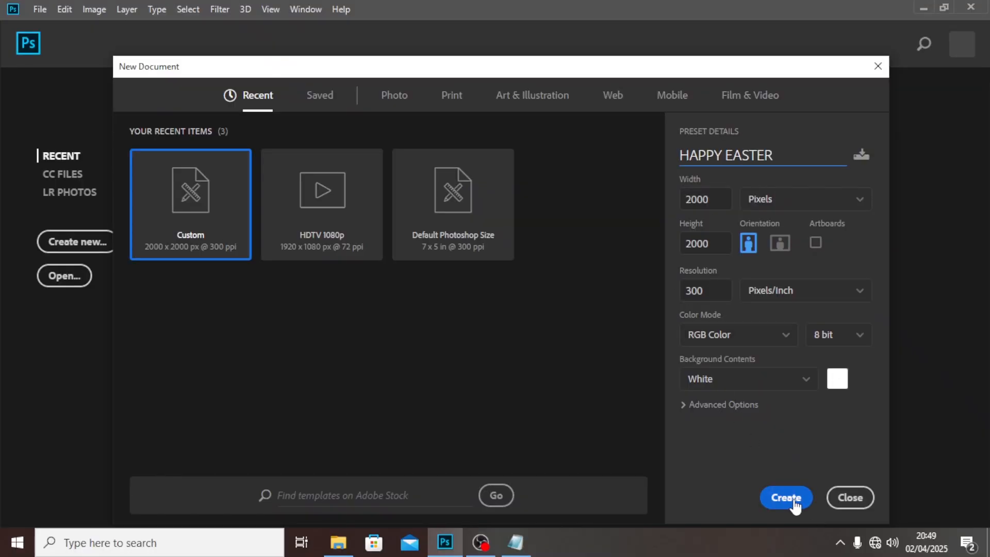
left_click(794, 501)
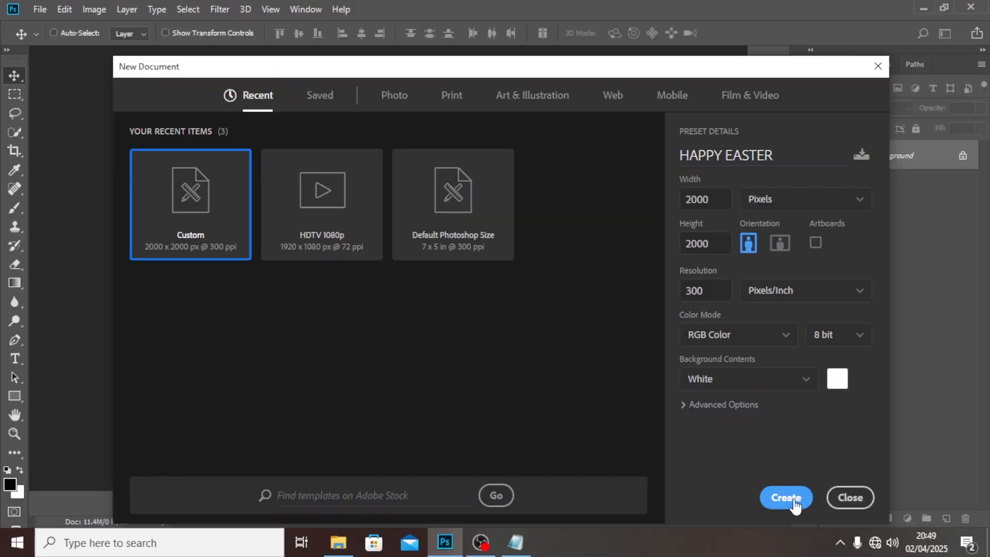
- Add a guide layout of 6 columns and 6 rows to the canvas
left_click(268, 6)
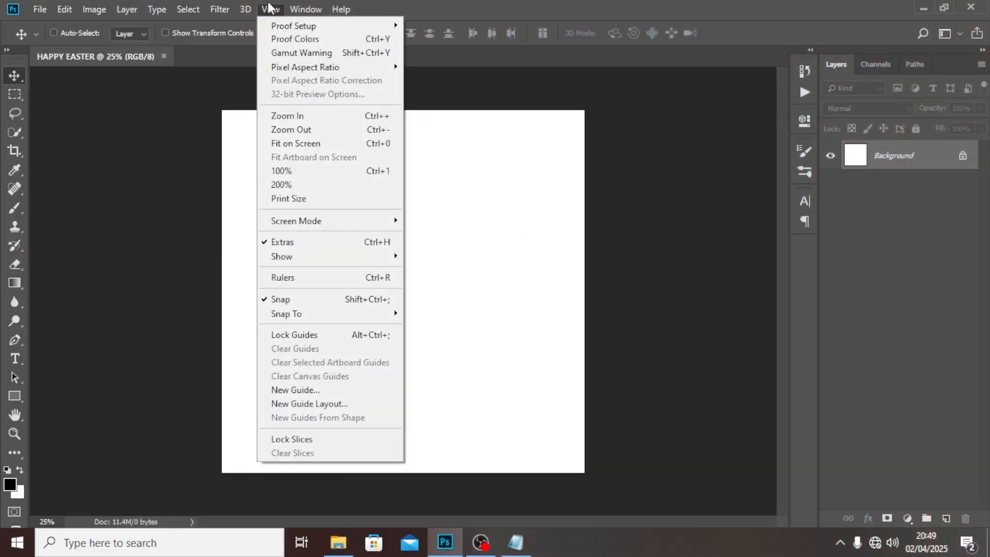
left_click(290, 405)
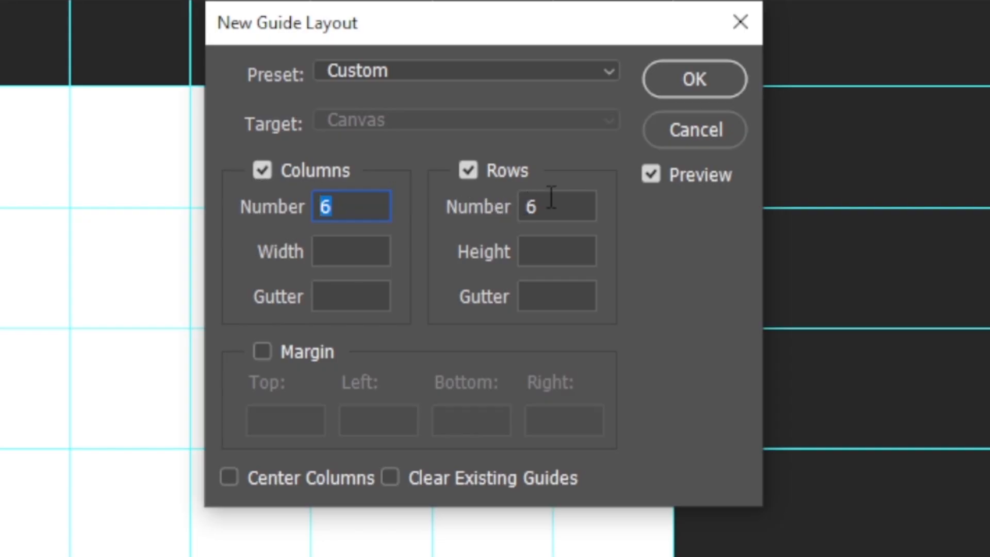
left_click(551, 207)
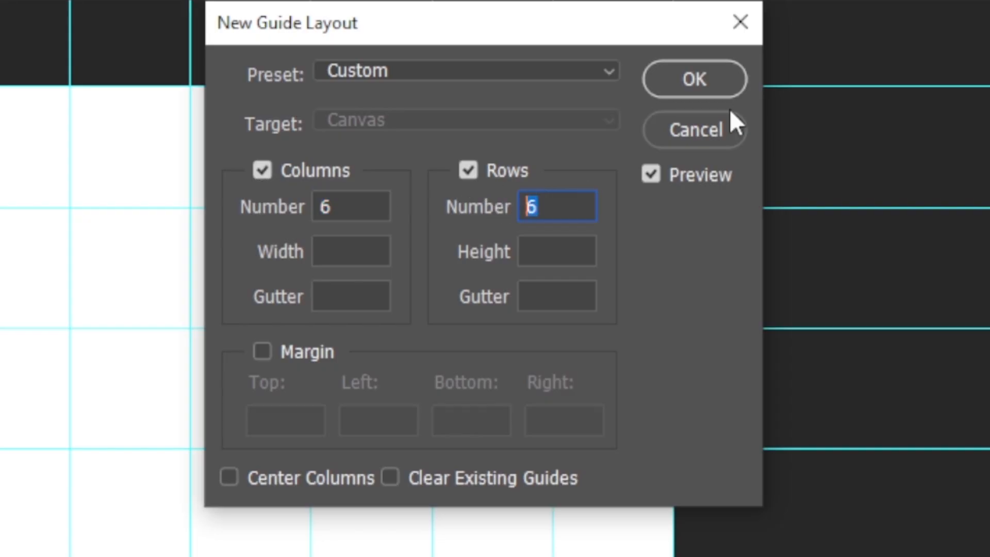
left_click(694, 79)
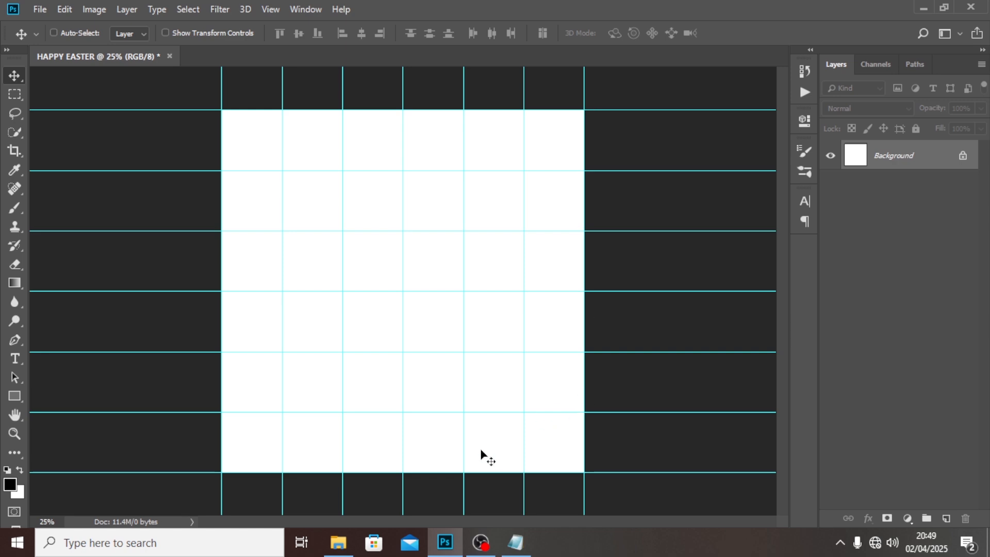
- Place the "Layer 1 copy" image from folder B's FILES subfolder as an embedded object
left_click(341, 546)
left_click(341, 545)
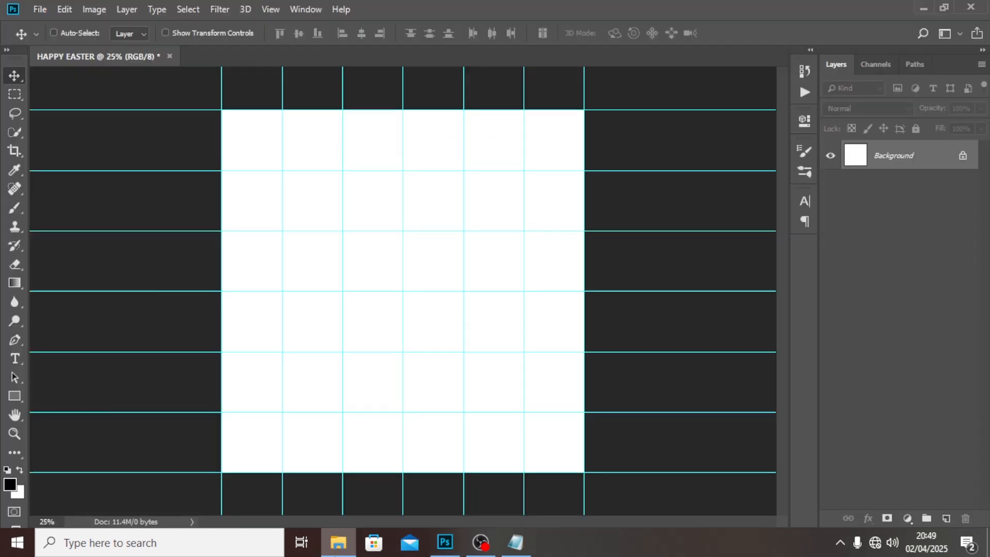
left_click(41, 9)
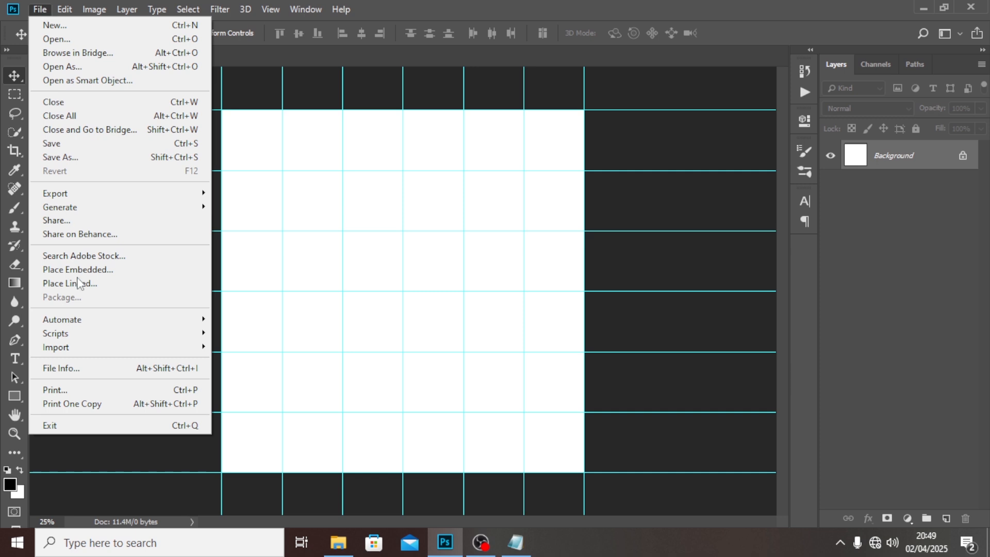
left_click(91, 271)
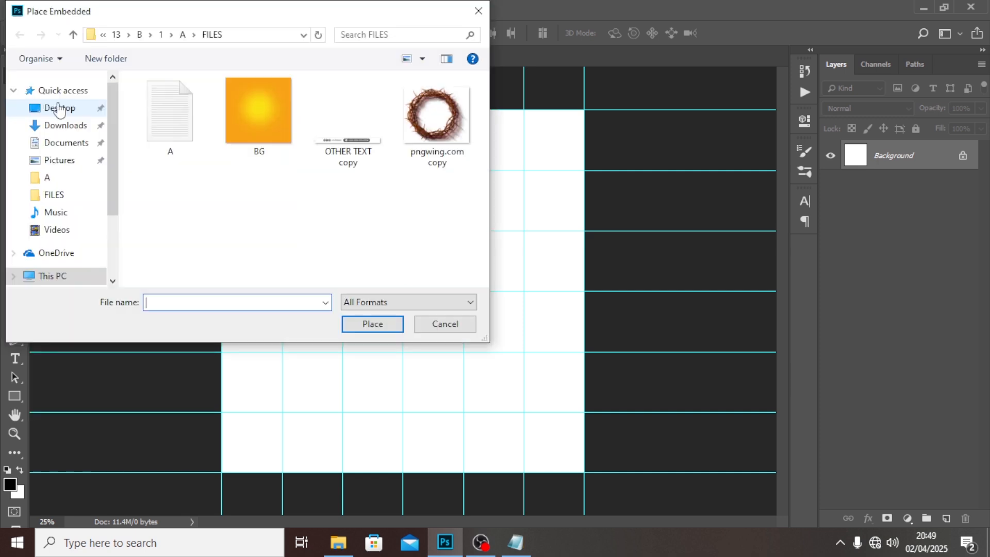
left_click(72, 34)
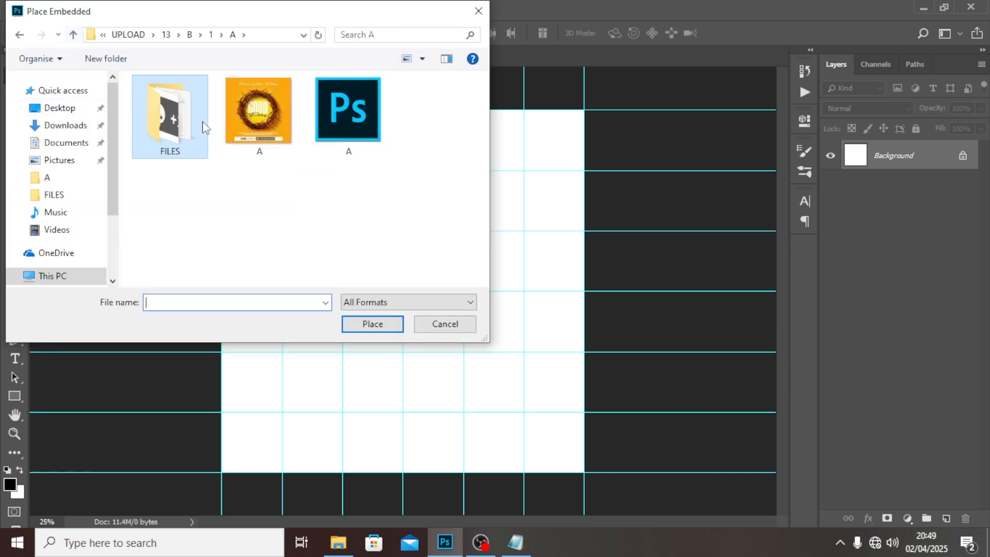
left_click(72, 34)
double_click(143, 118)
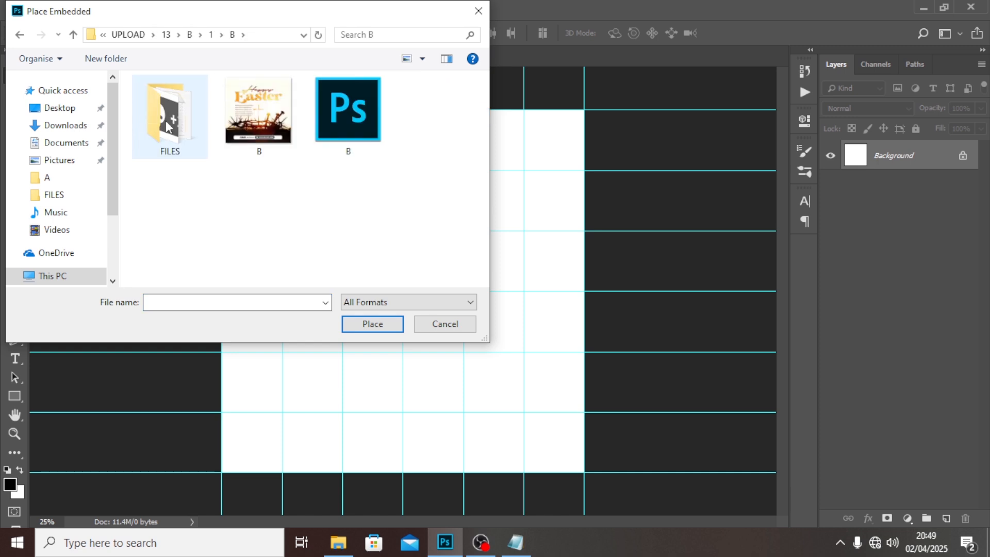
double_click(169, 124)
left_click(347, 132)
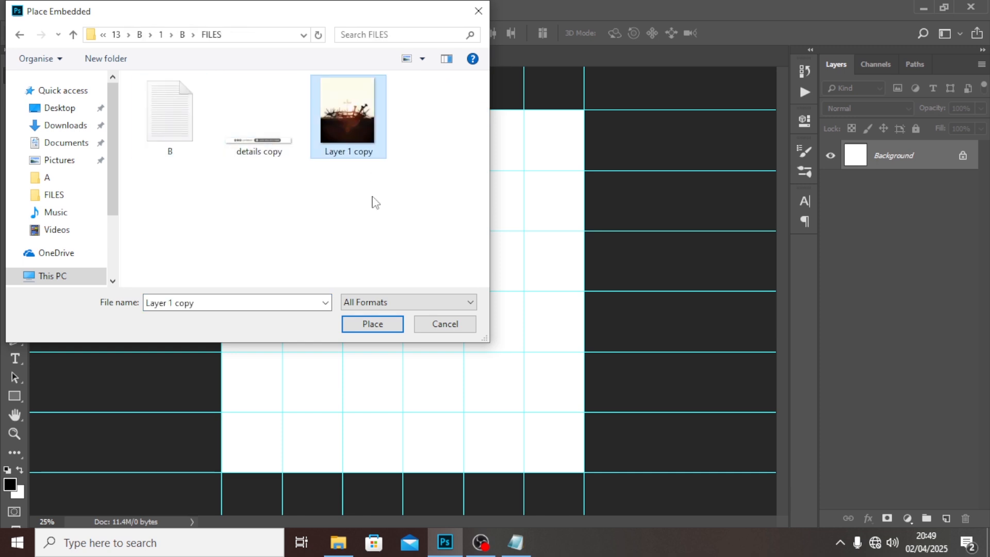
left_click(371, 324)
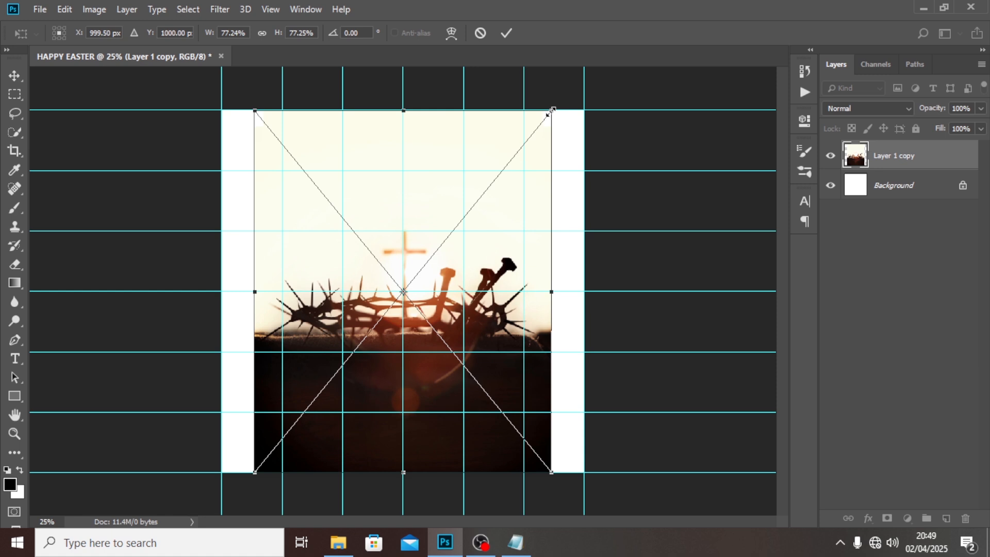
- Scale the placed image to about 100%, shift it down to about Y 1203 px so it fills the canvas, and hide the guides
left_click_drag(549, 112, 627, 65)
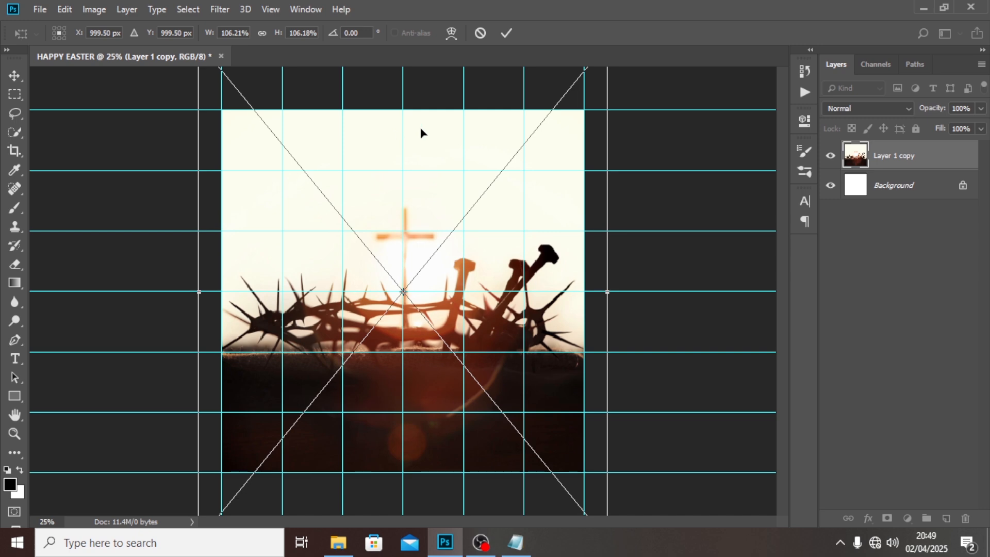
left_click_drag(420, 129, 419, 169)
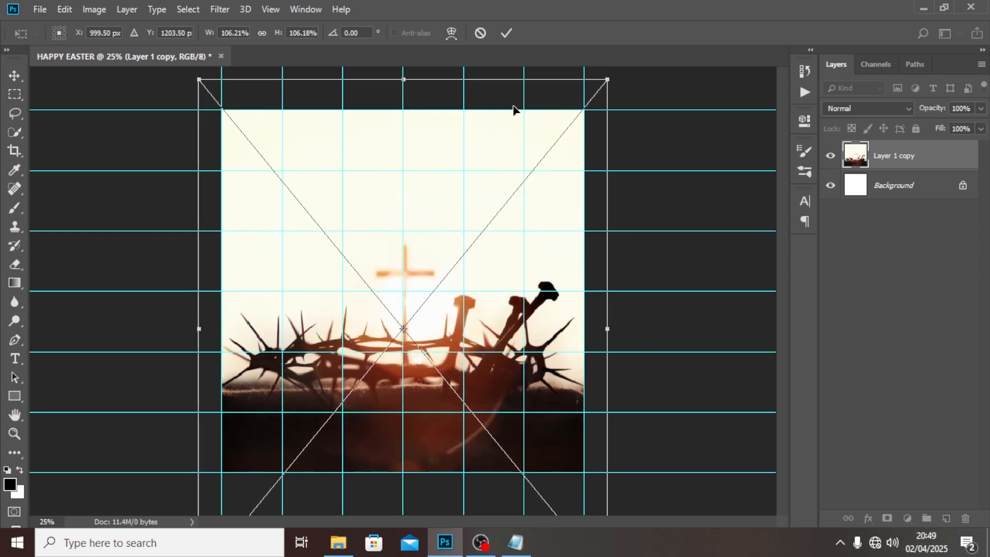
left_click_drag(607, 78, 595, 92)
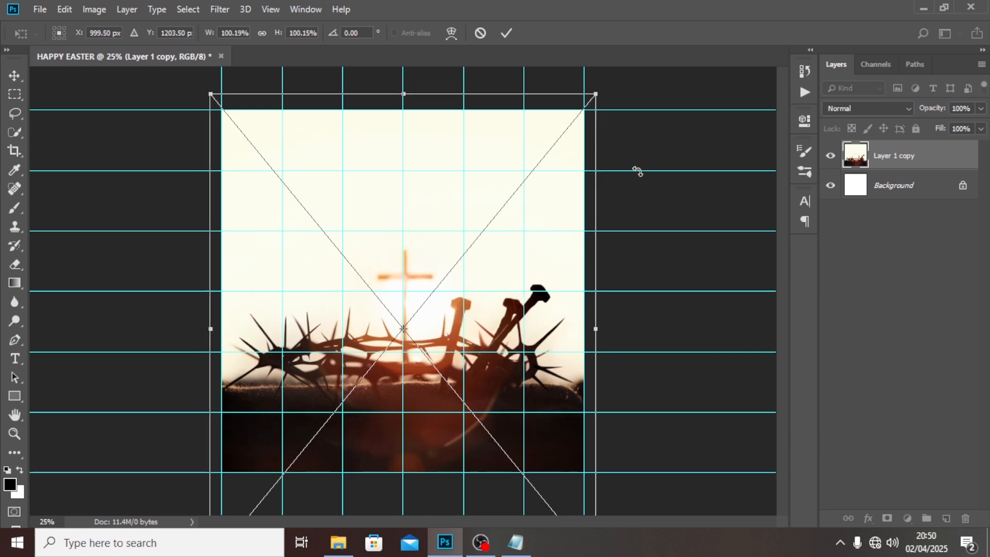
key("Return")
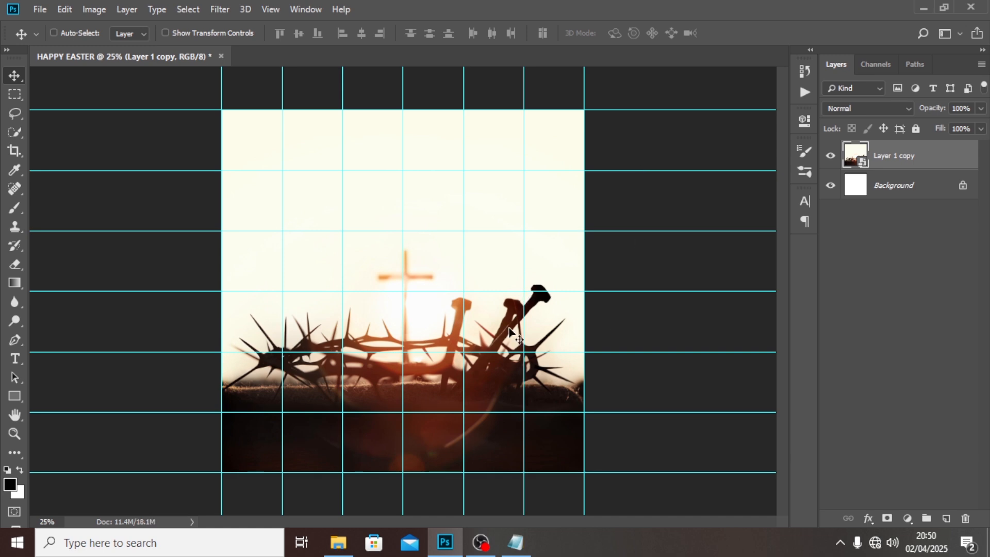
key("ctrl+semicolon")
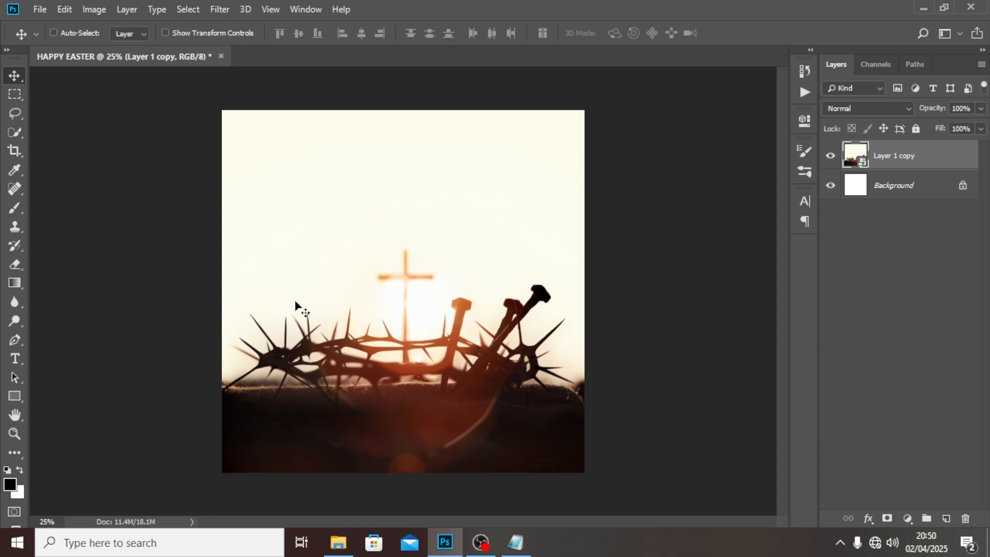
- Add a text layer in the upper part of the canvas containing the letter "E" copied from the B text file in Notepad
key("t")
left_click(340, 175)
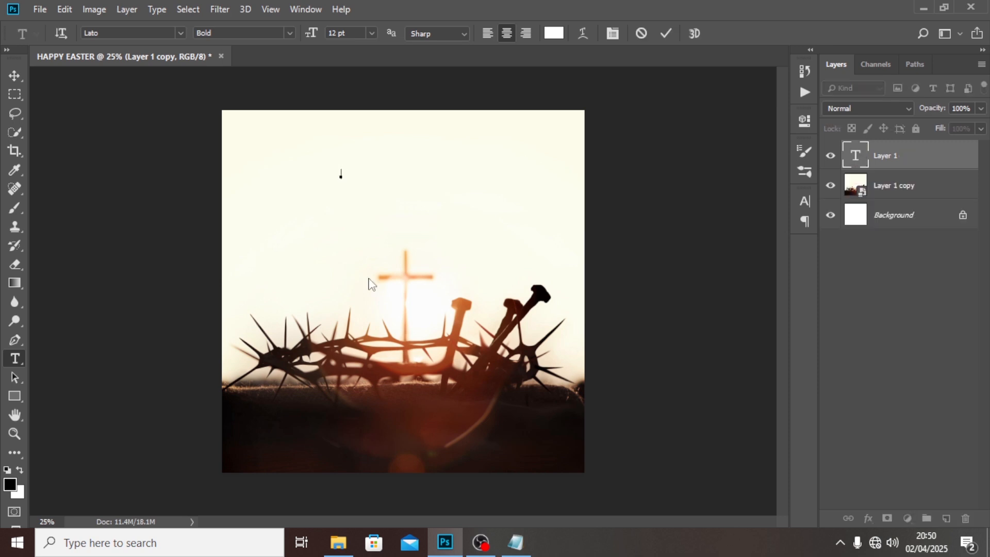
left_click(515, 541)
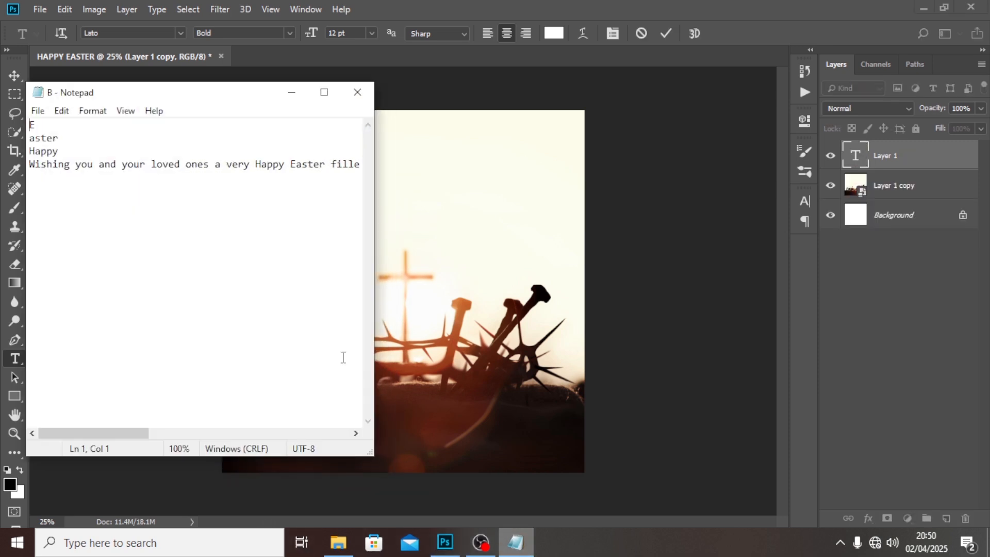
left_click_drag(40, 125, 5, 126)
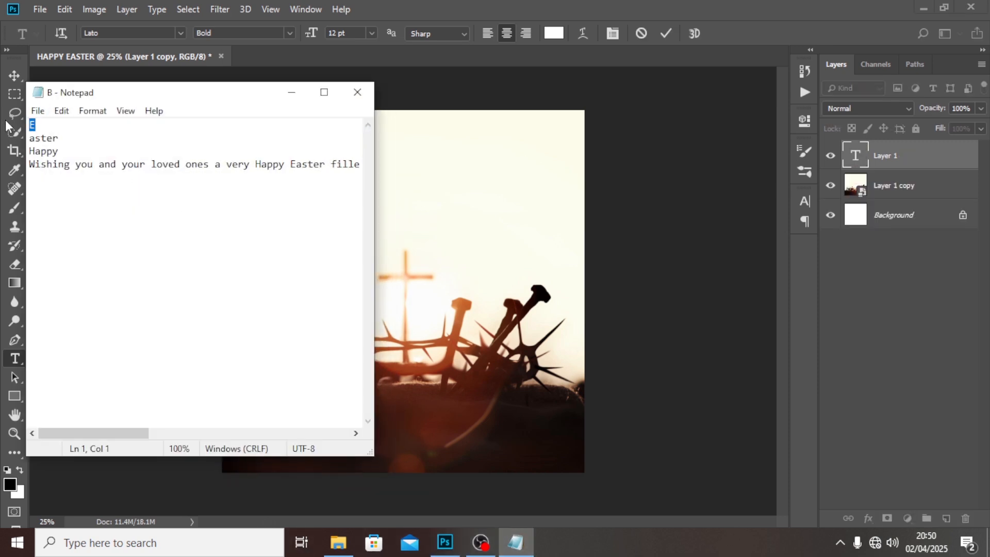
left_click(499, 1)
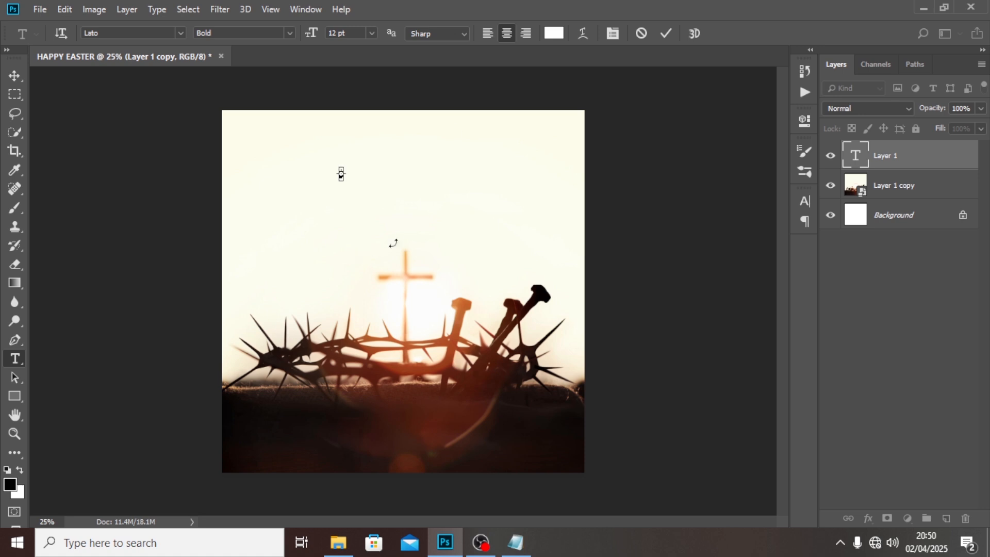
left_click(912, 155)
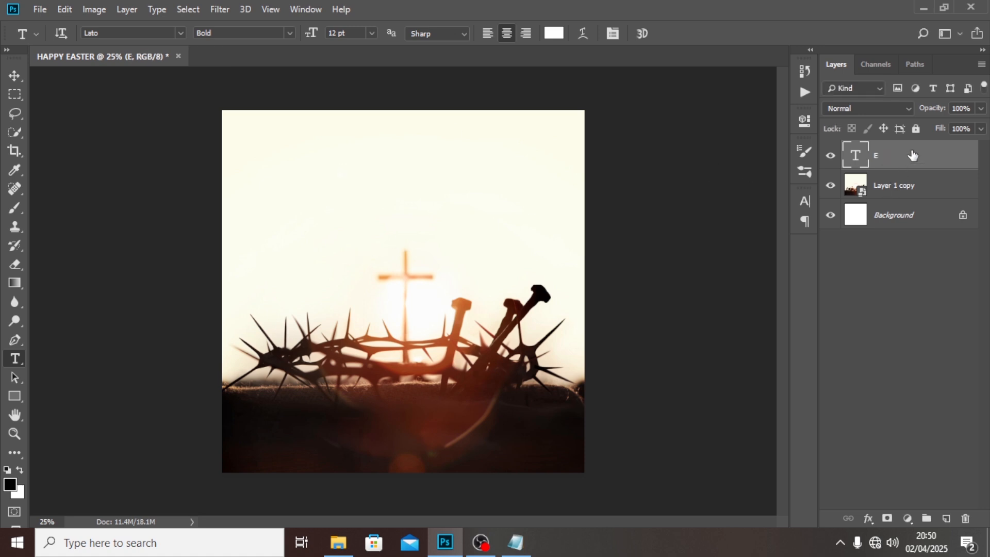
- Set the font size of the "E" text layer to 100 pt
left_click(804, 201)
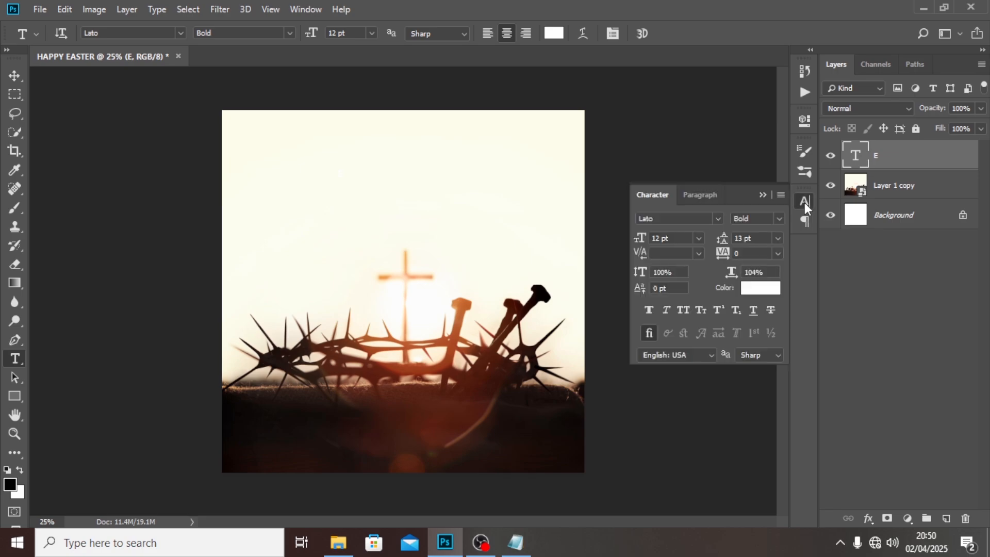
left_click(674, 237)
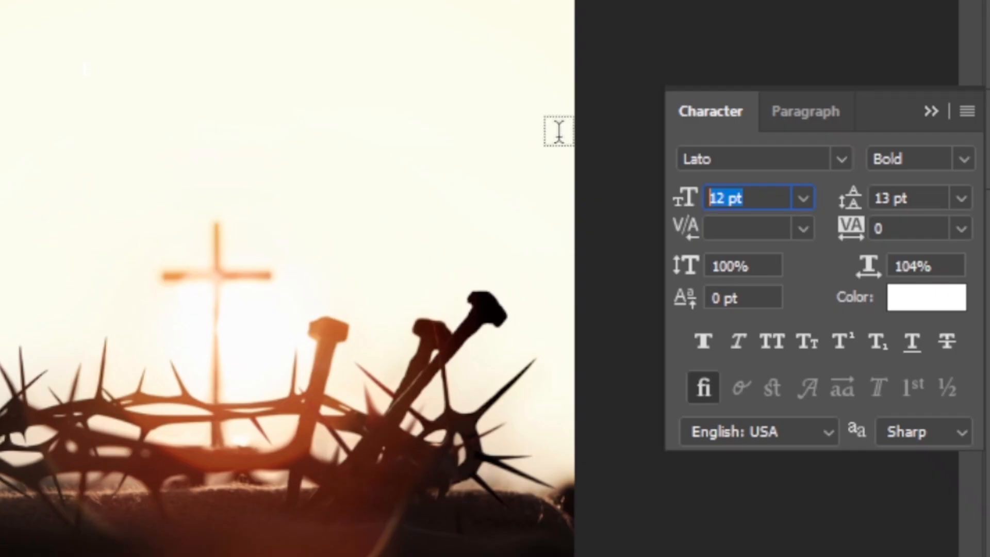
type("100")
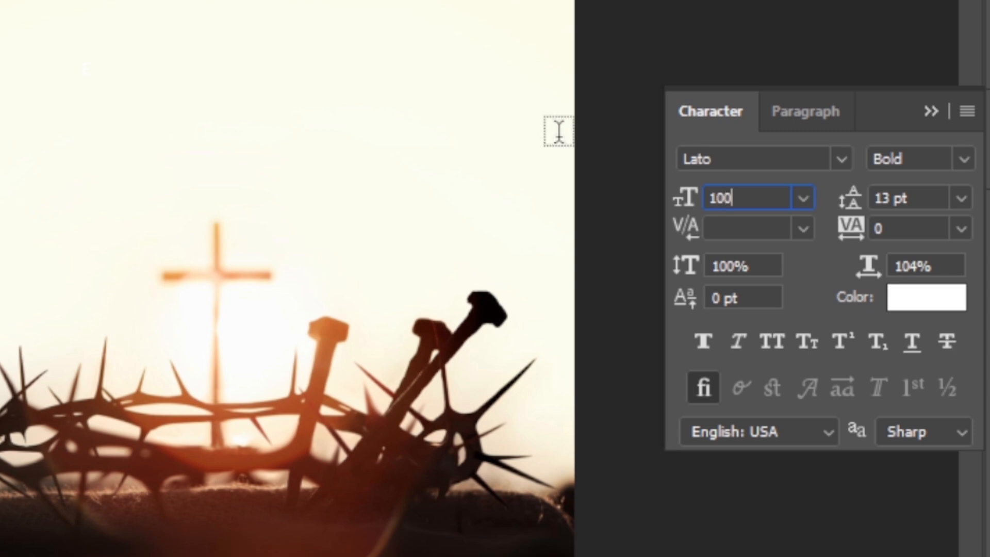
key("Return")
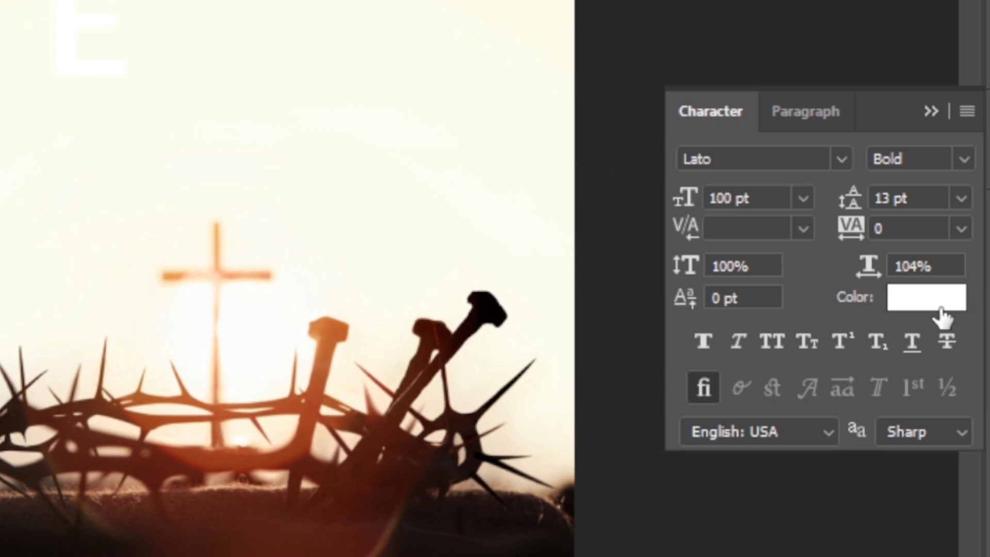
- Change the text colour of the letter "E" to orange #EF9F60
left_click(919, 306)
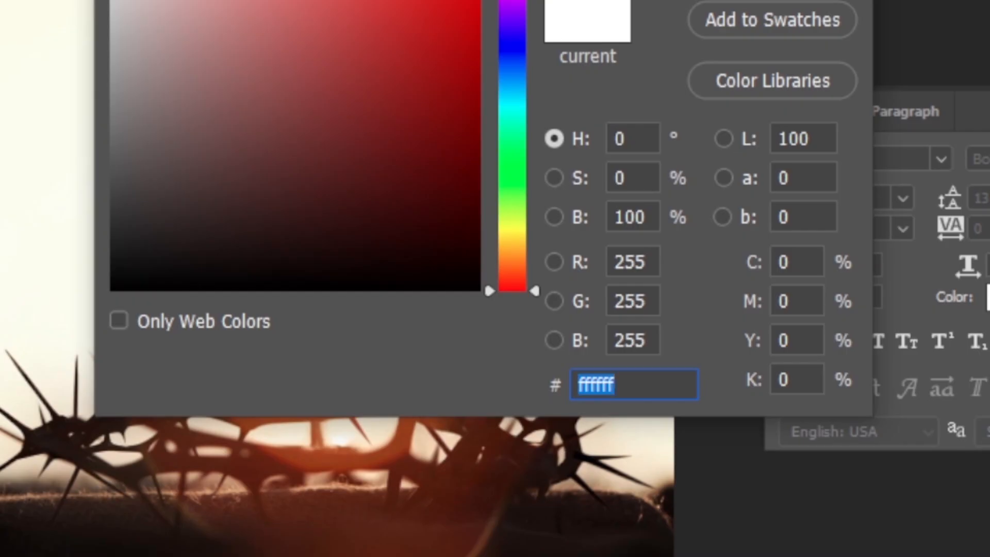
type("EF")
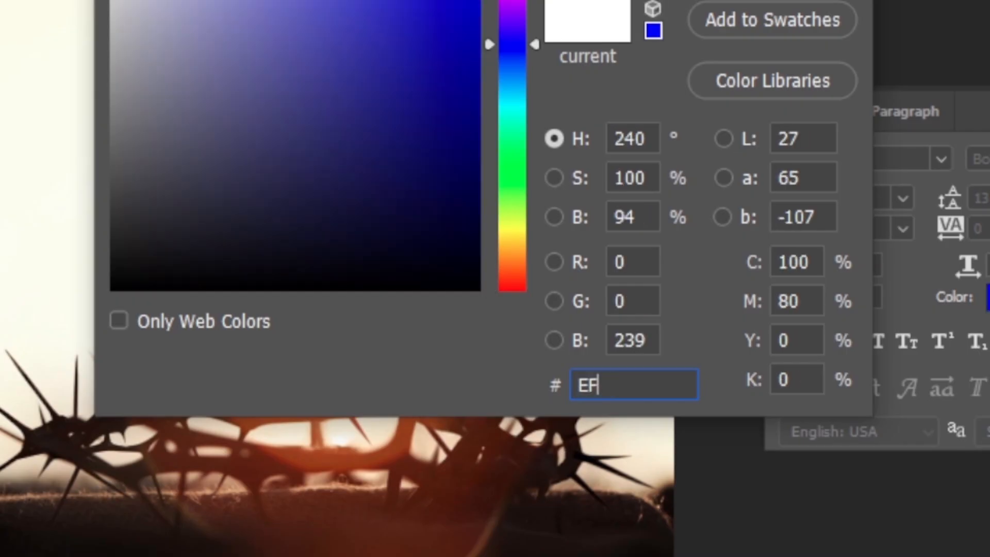
type("9F")
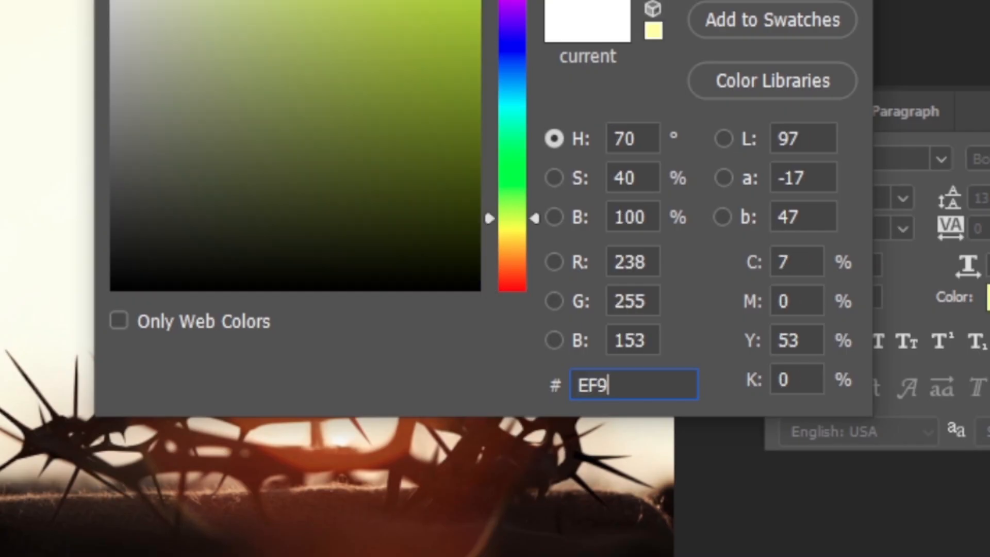
type("60")
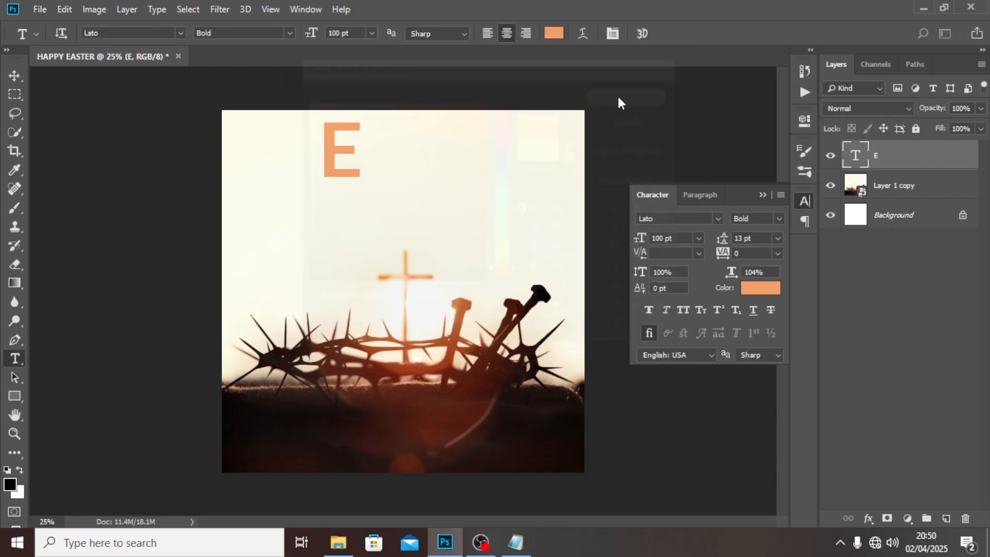
- Accept the orange text colour and move the letter "E" slightly lower on the canvas
left_click(615, 96)
key("v")
left_click_drag(335, 170, 341, 198)
- Change the font of the "E" text layer to VVDS_Organum Bold
left_click(672, 224)
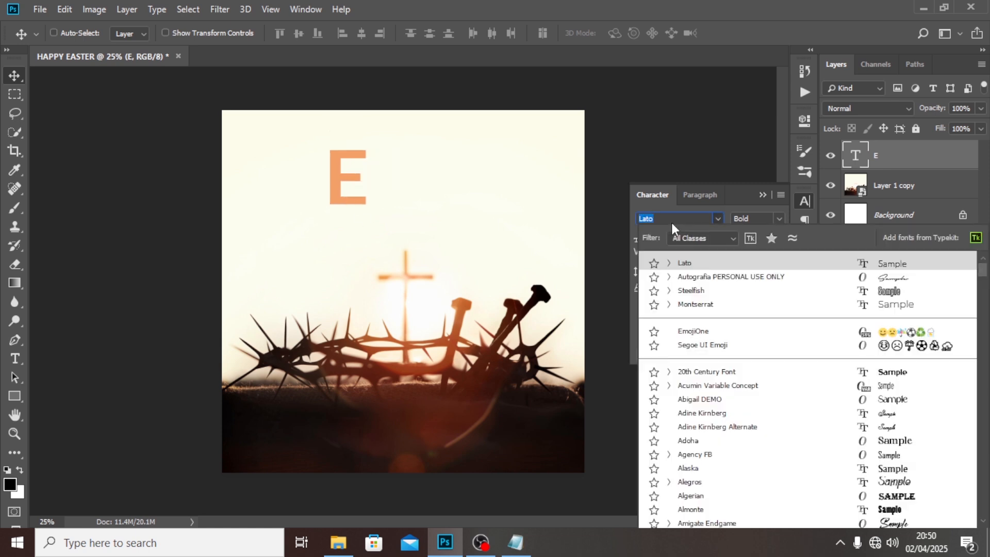
left_click(678, 220)
left_click(678, 220)
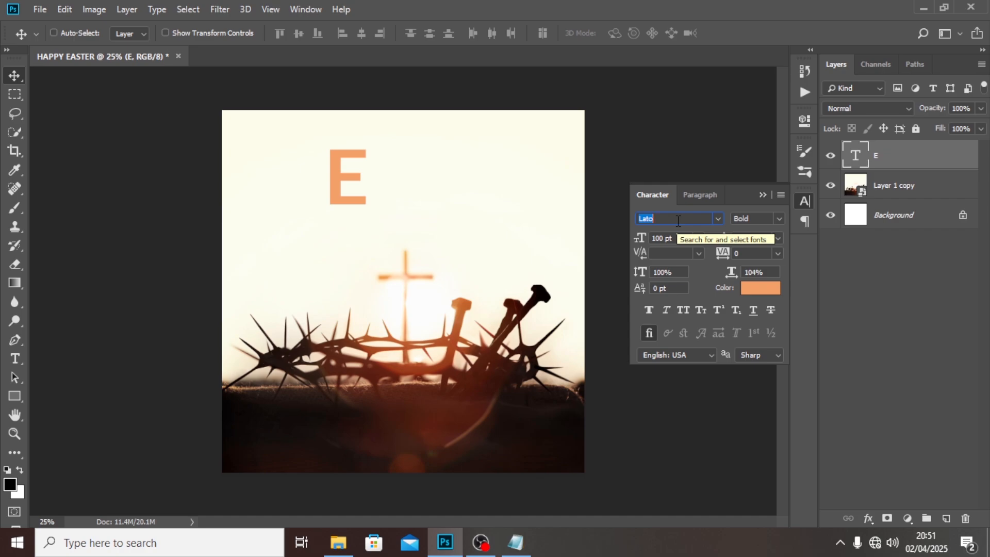
type("ORGANU")
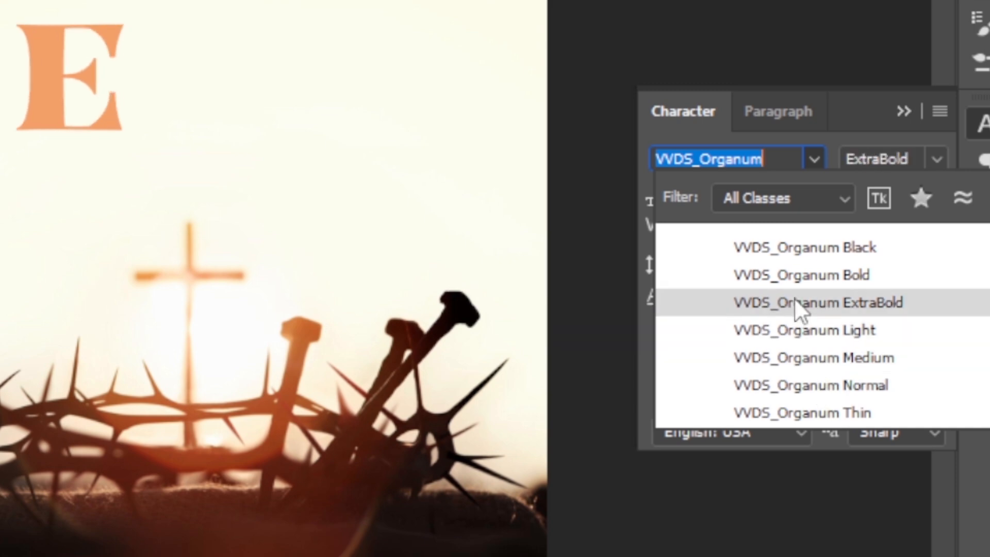
left_click(812, 266)
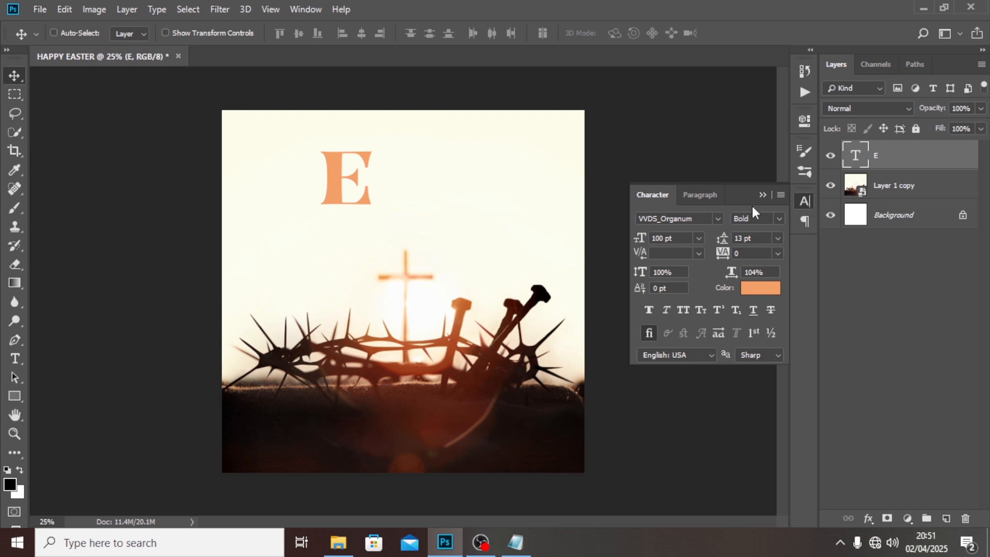
- Replace the "E" with its stylistic alternate glyph that has a curled foot
double_click(855, 157)
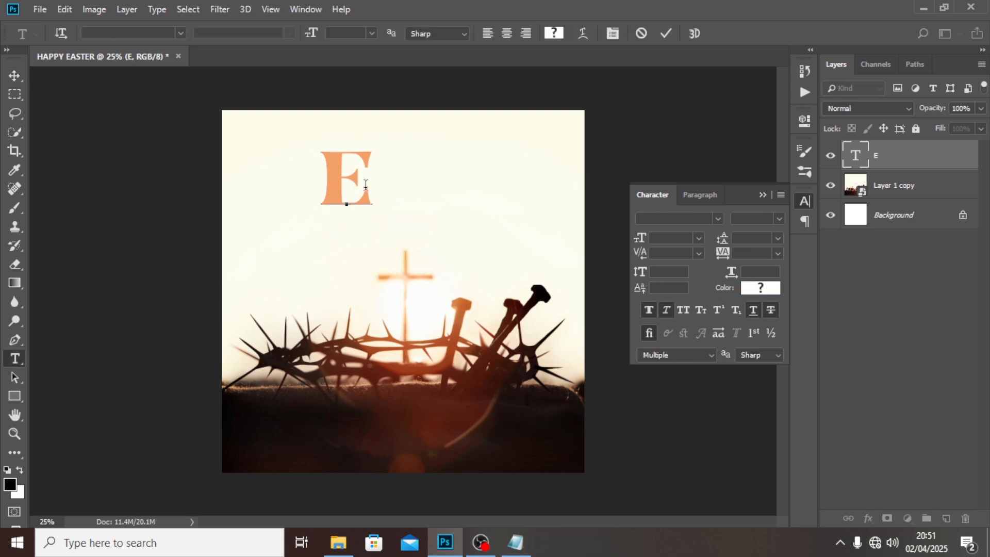
double_click(345, 184)
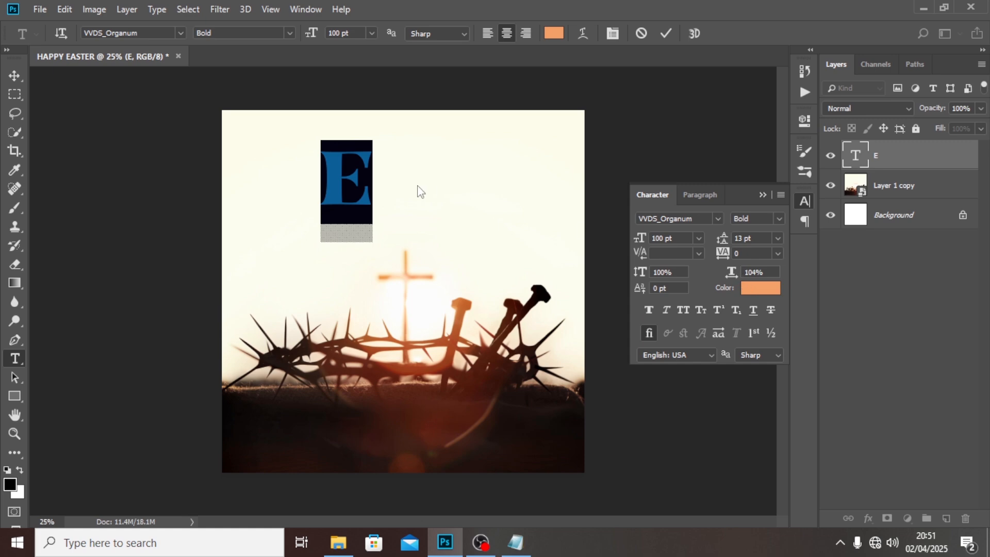
left_click(306, 9)
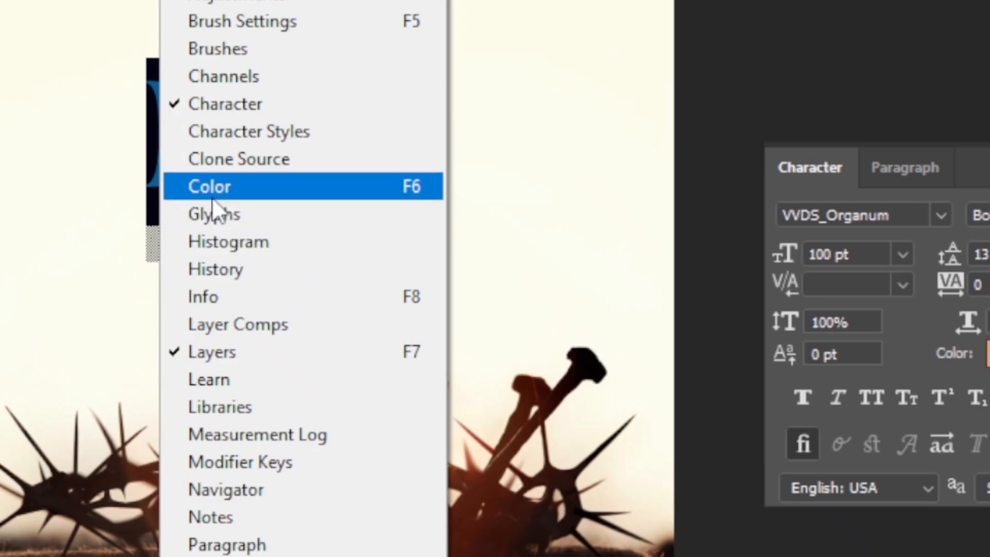
left_click(212, 214)
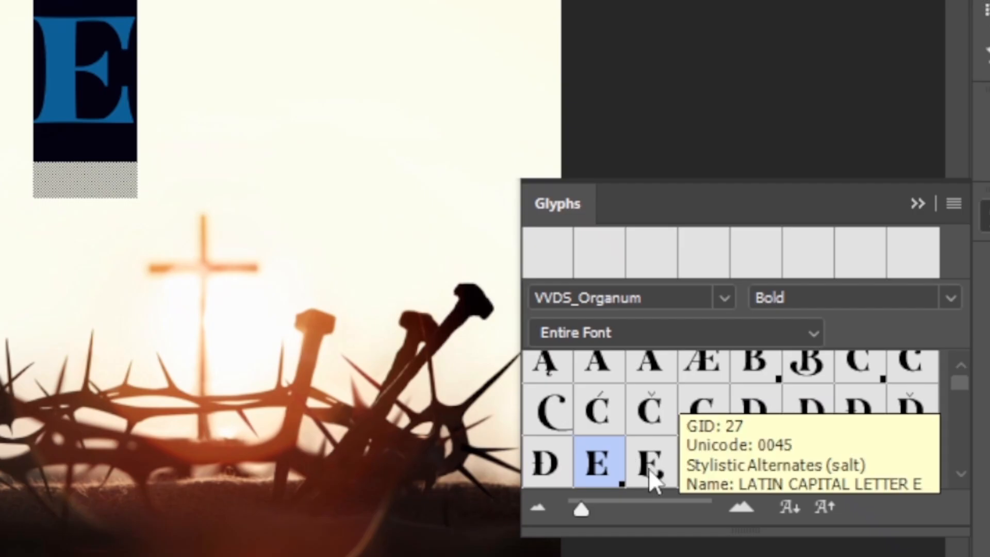
double_click(648, 468)
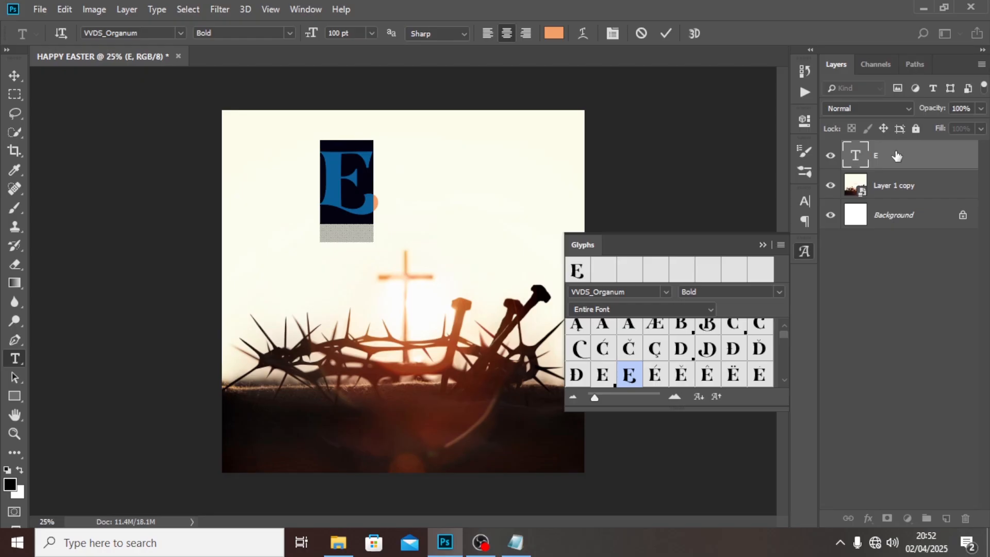
left_click(894, 155)
key("v")
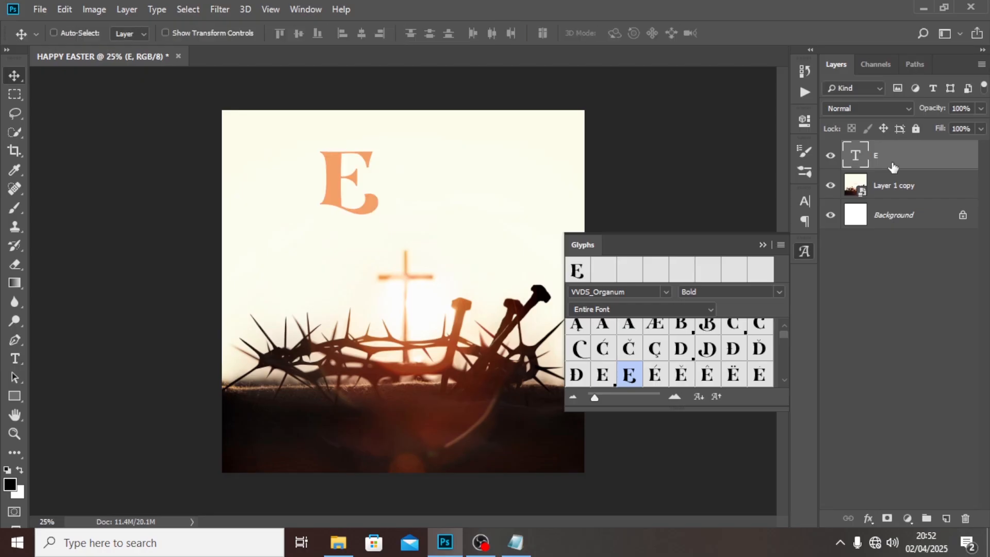
- Duplicate the "E" text layer and place the copy directly beside the original letter
key("ctrl+j")
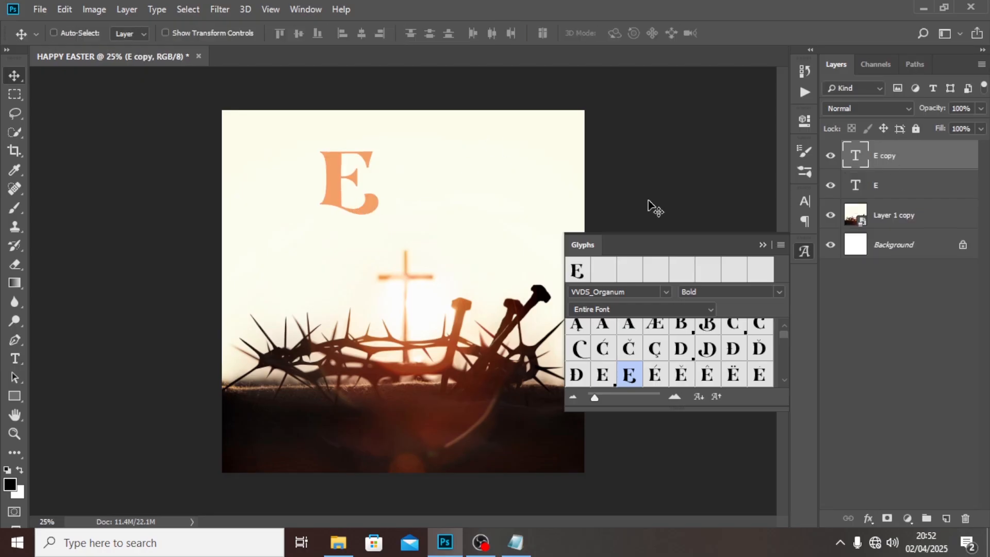
left_click(763, 245)
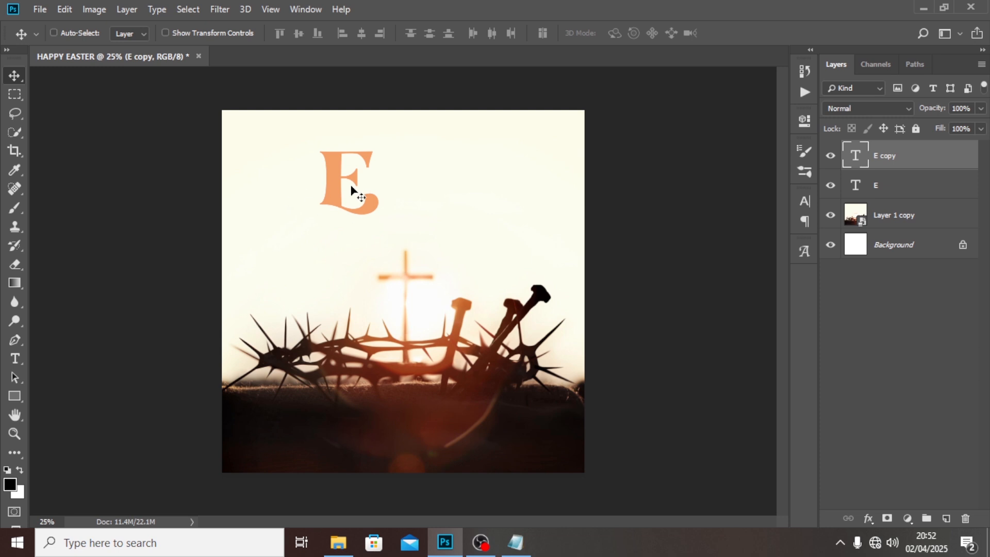
left_click_drag(354, 192, 412, 189)
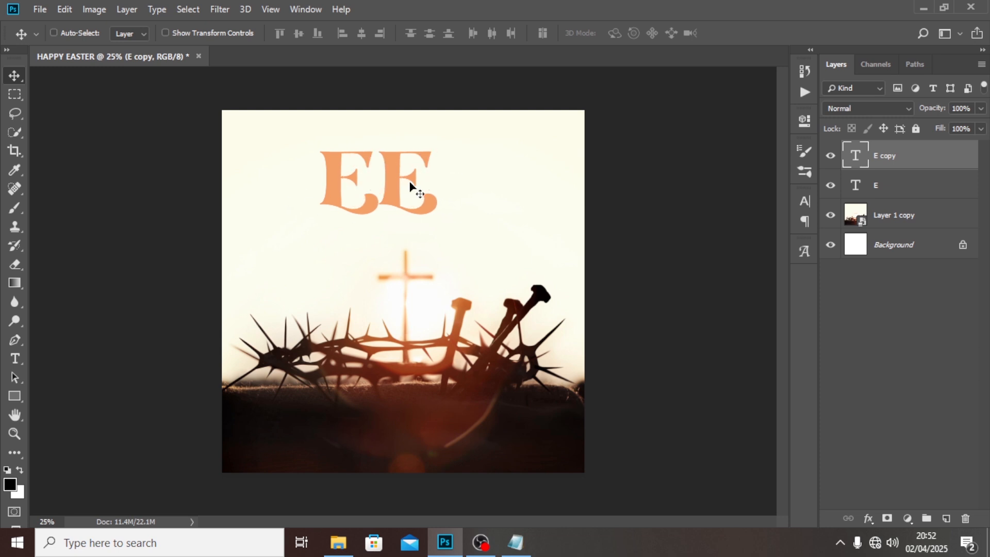
- Replace the duplicated letter with "aster" copied from the B text file in Notepad and position it right after the "E"
left_click(531, 550)
left_click_drag(68, 141, 11, 141)
key("ctrl+c")
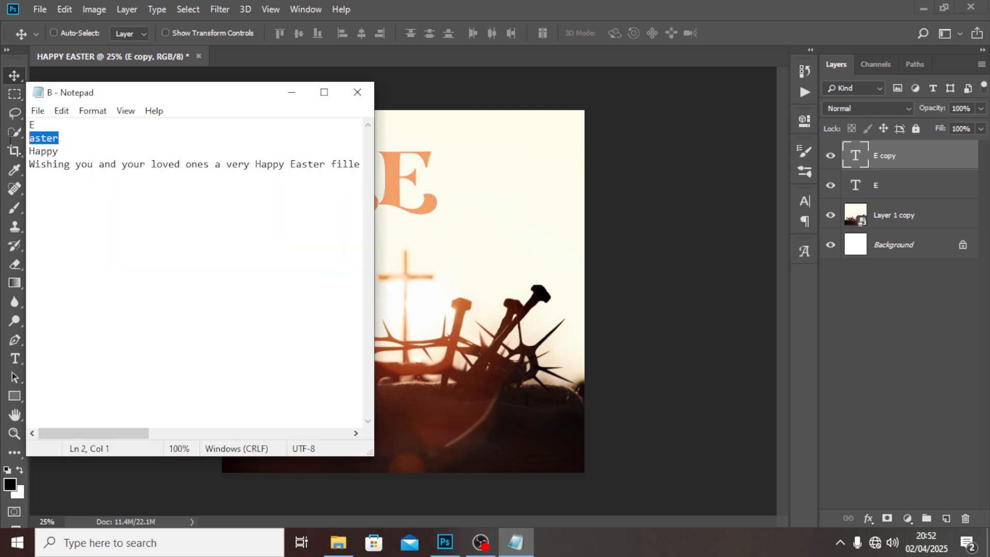
left_click(585, 6)
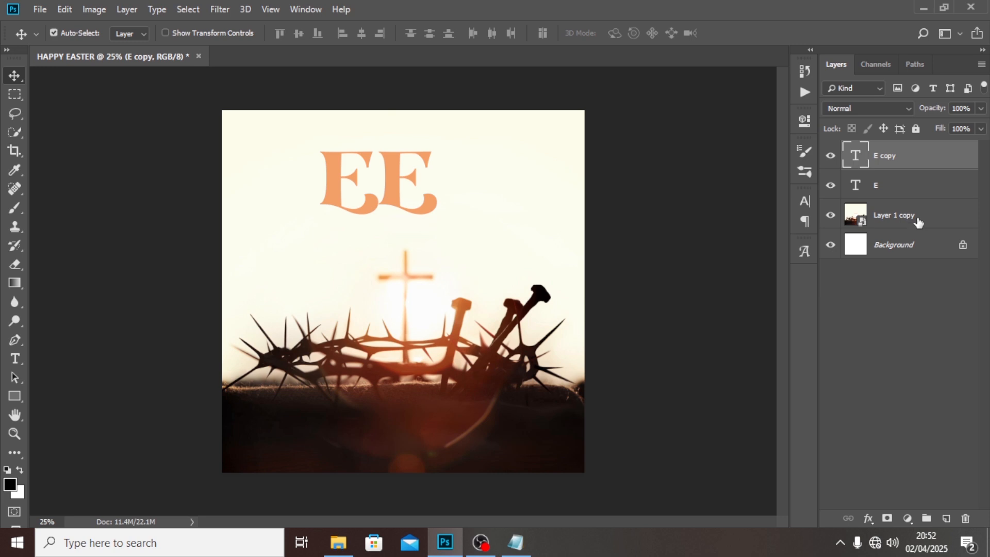
double_click(855, 156)
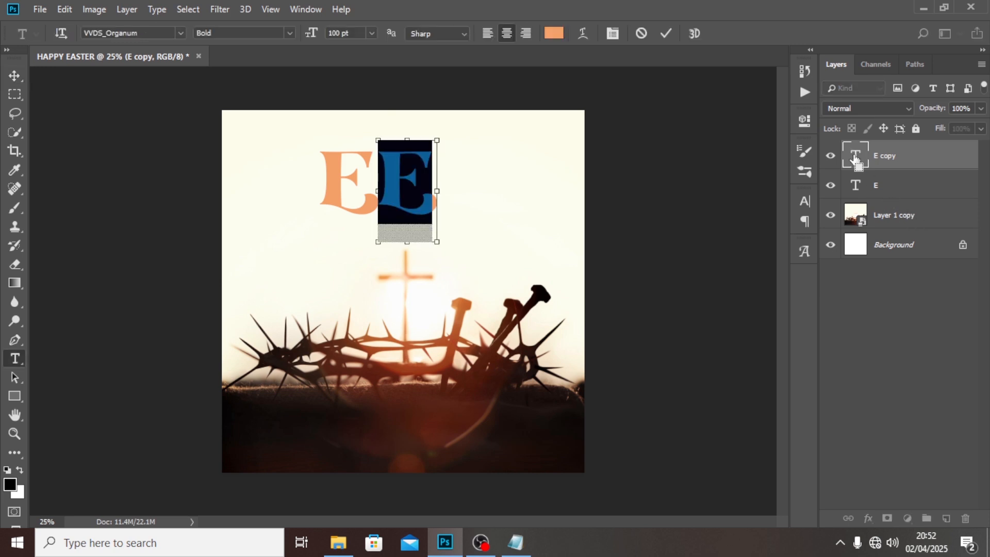
key("ctrl+v")
key("ctrl+Return")
key("v")
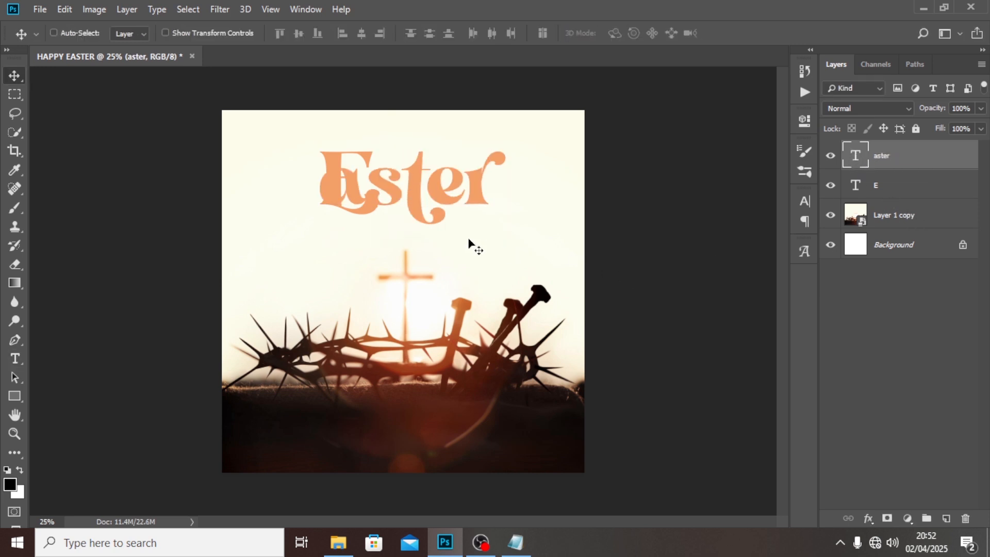
left_click_drag(406, 187, 464, 195)
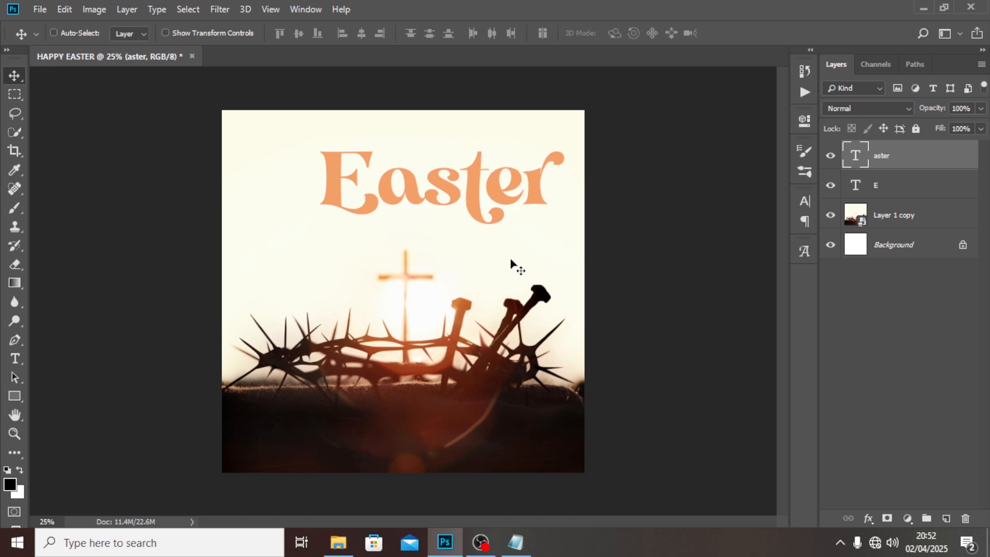
- Shift the "E" and "aster" layers together to the left so the word is centred horizontally on the canvas
left_click(884, 192, "ctrl")
key("ctrl+t")
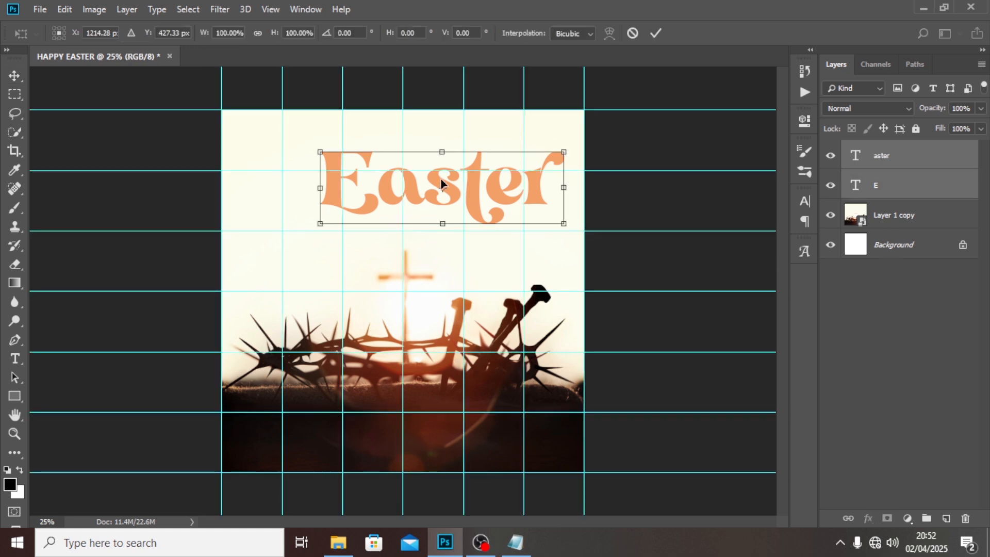
left_click_drag(475, 201, 440, 190)
key("Return")
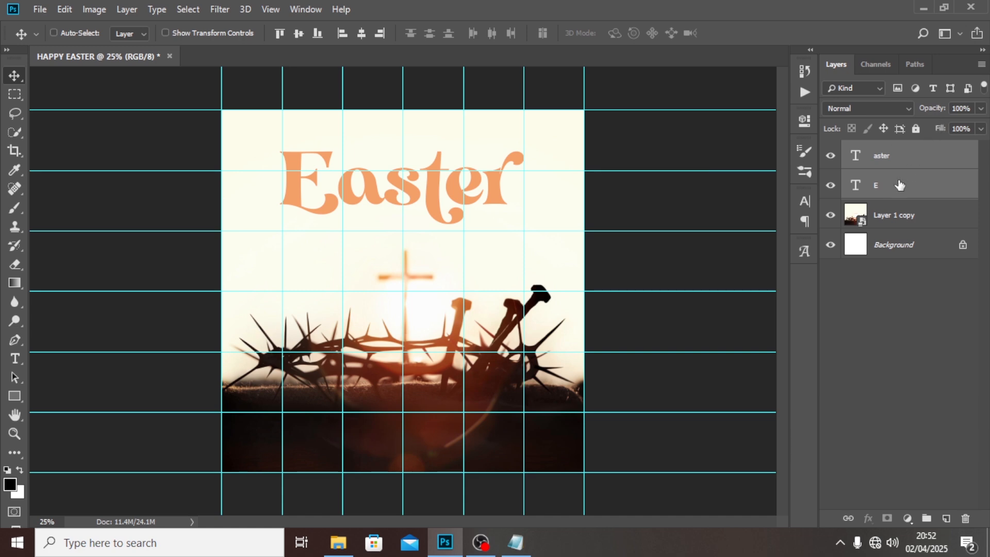
- Turn off stylistic alternates for the "aster" text so it uses the plain letterforms
left_click(886, 191)
left_click(878, 165)
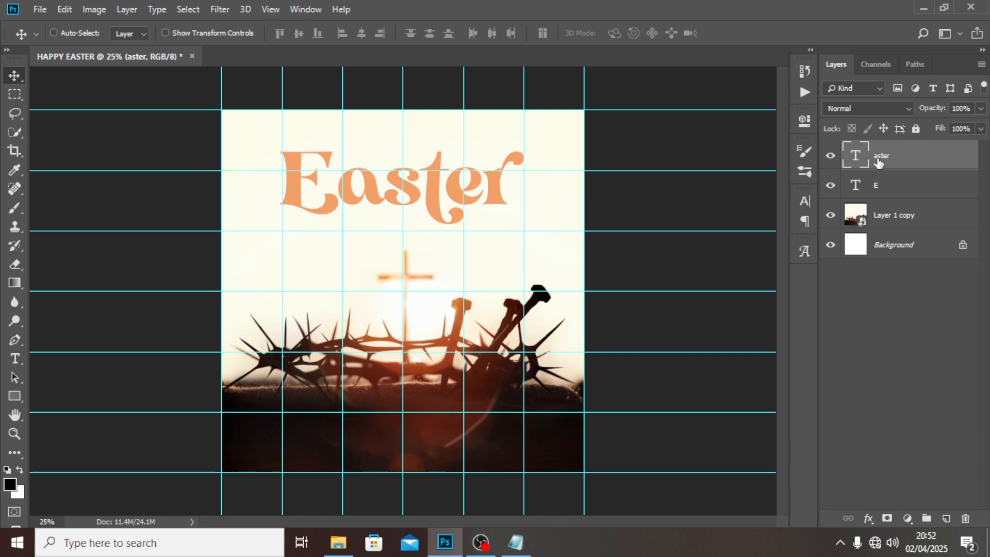
double_click(855, 157)
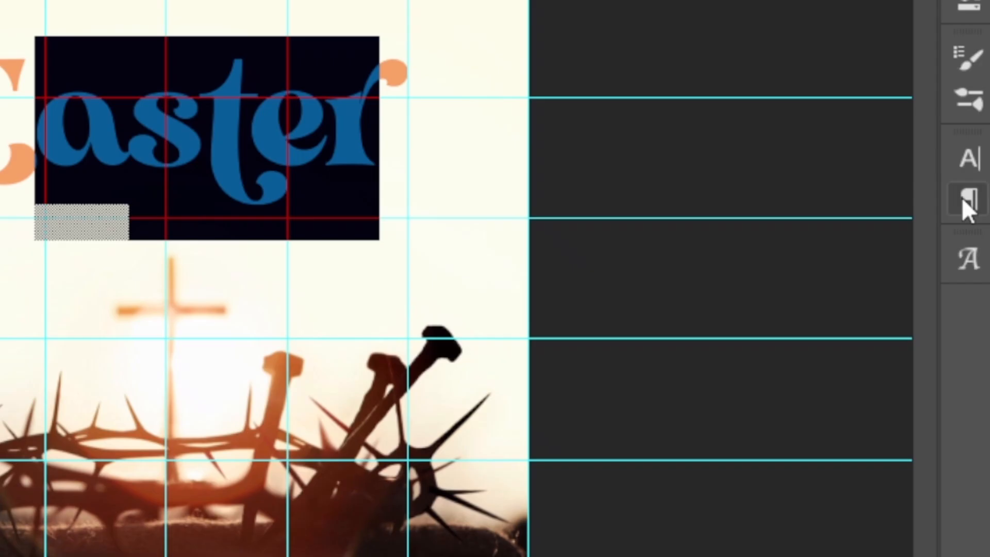
left_click(969, 160)
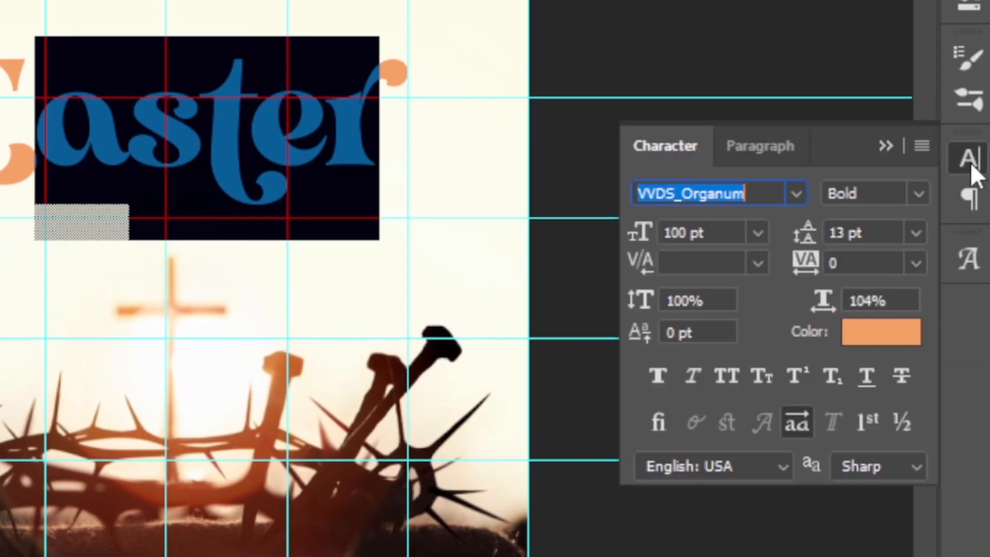
left_click(794, 419)
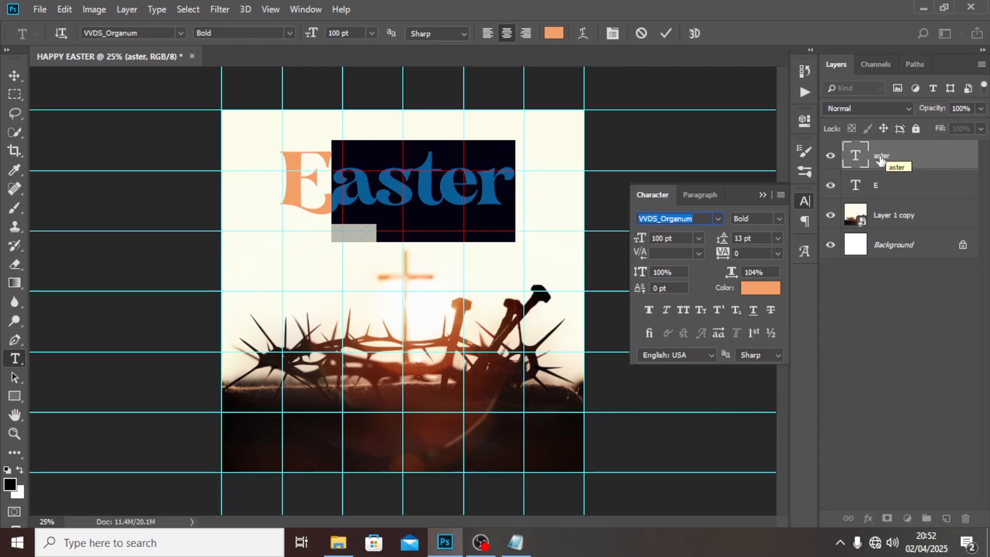
left_click(879, 159)
key("v")
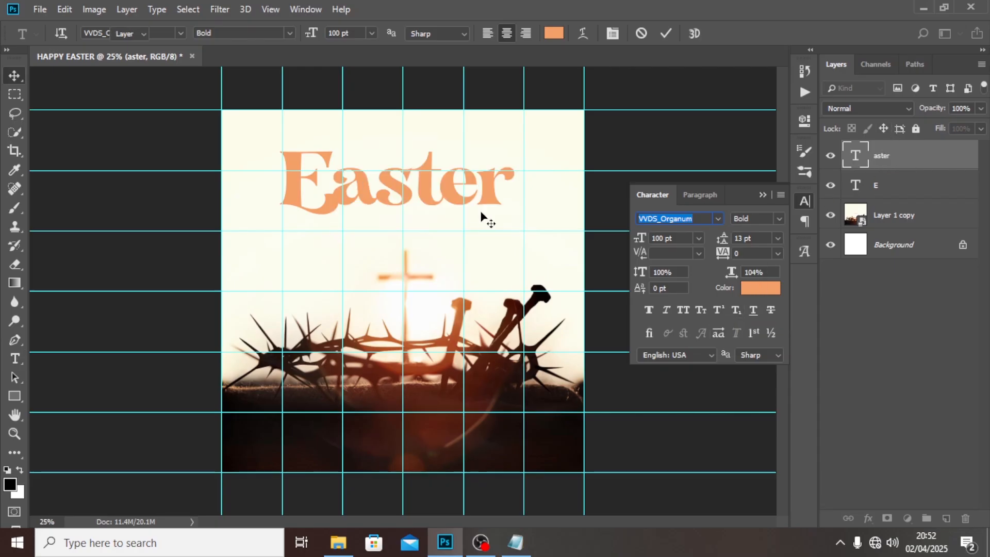
- Nudge the "aster" layer to the right until it no longer overlaps the foot of the "E"
key("Right")
key("Right")
key("Right")
key("Right")
key("Right")
key("Right")
key("Right")
key("Right")
key("Right")
key("Right")
key("Right")
key("Right")
key("Right")
key("Right")
key("Right")
key("Right")
key("Right")
key("Right")
key("Right")
key("Right")
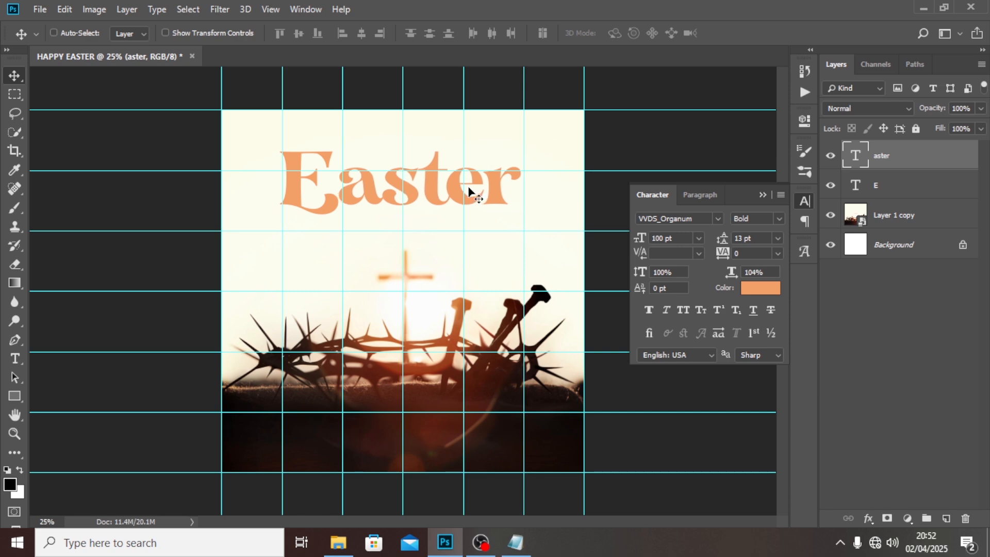
key("Right")
key("Right")
key("Right")
key("Right")
key("Right")
key("Right")
key("Right")
key("Right")
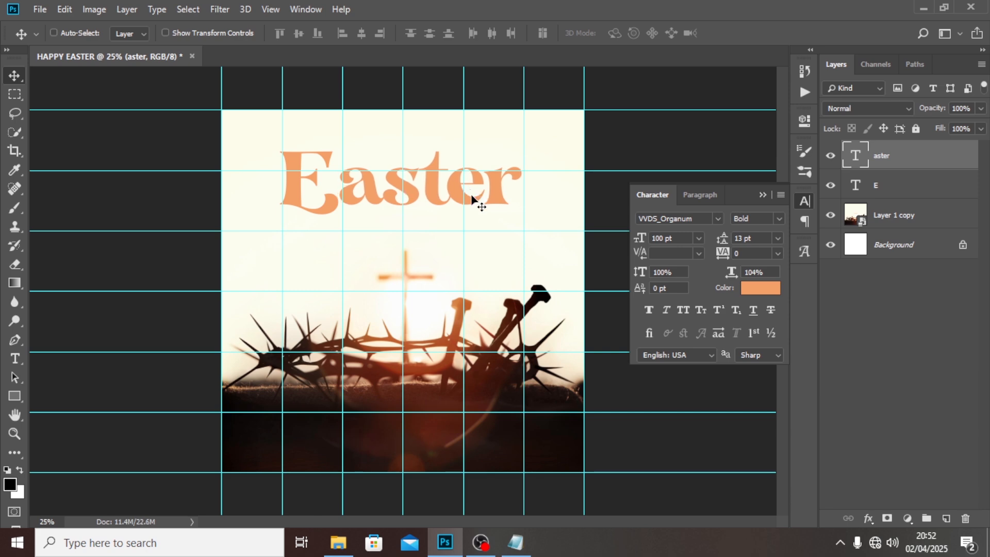
key("ctrl")
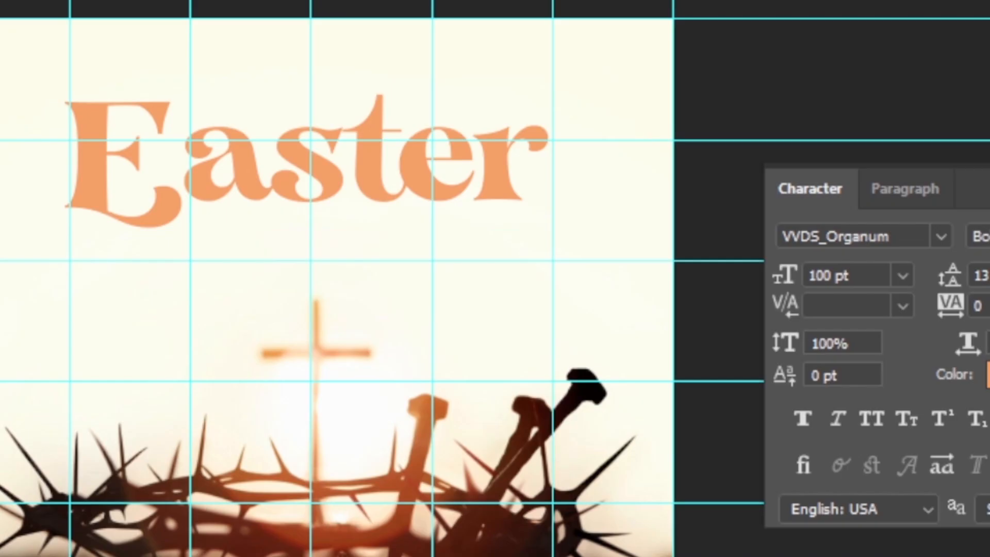
key("ctrl+h")
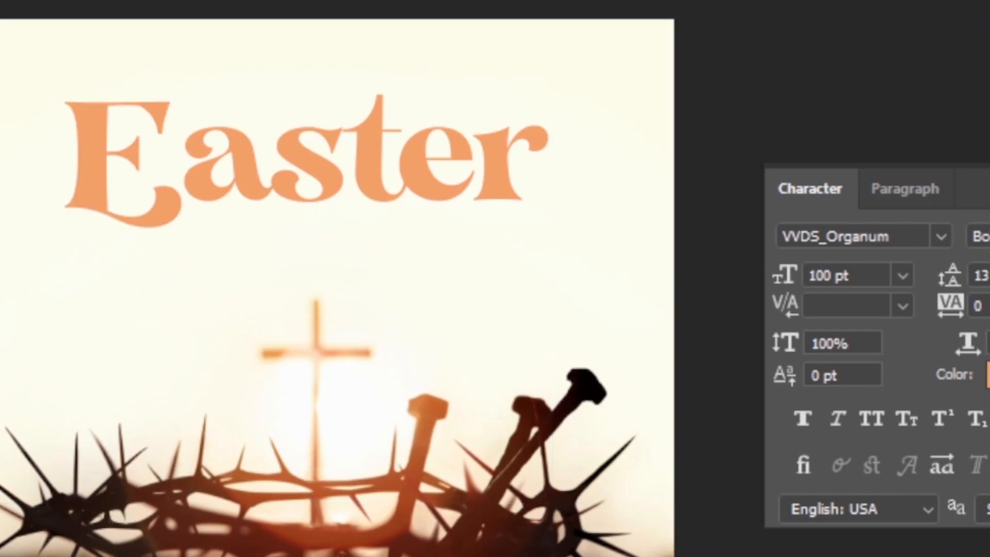
key("ctrl+h")
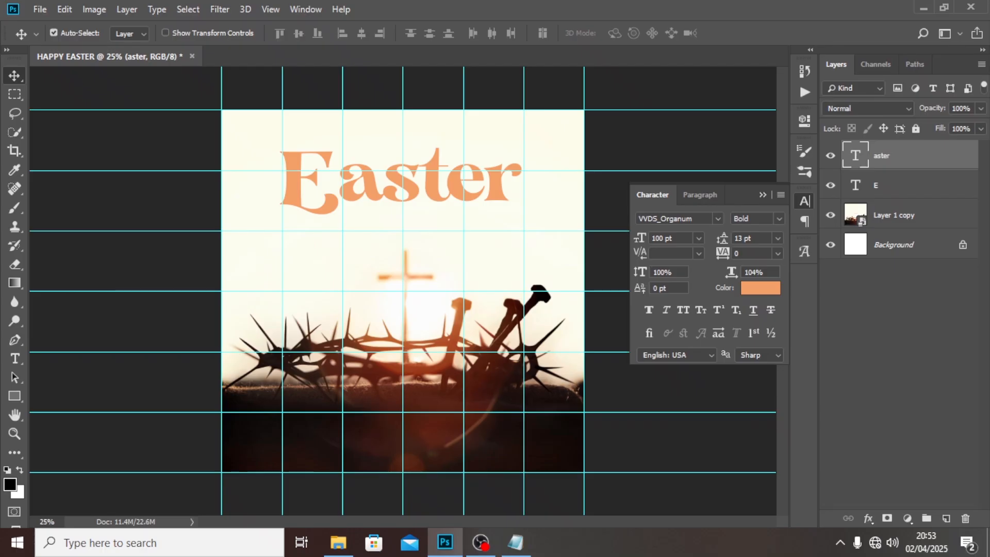
key("ctrl+t")
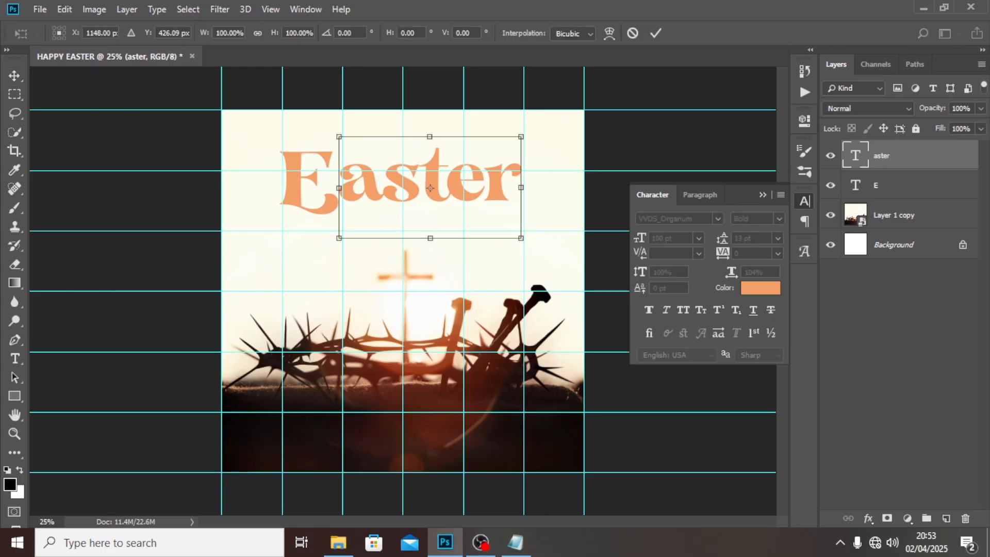
key("Return")
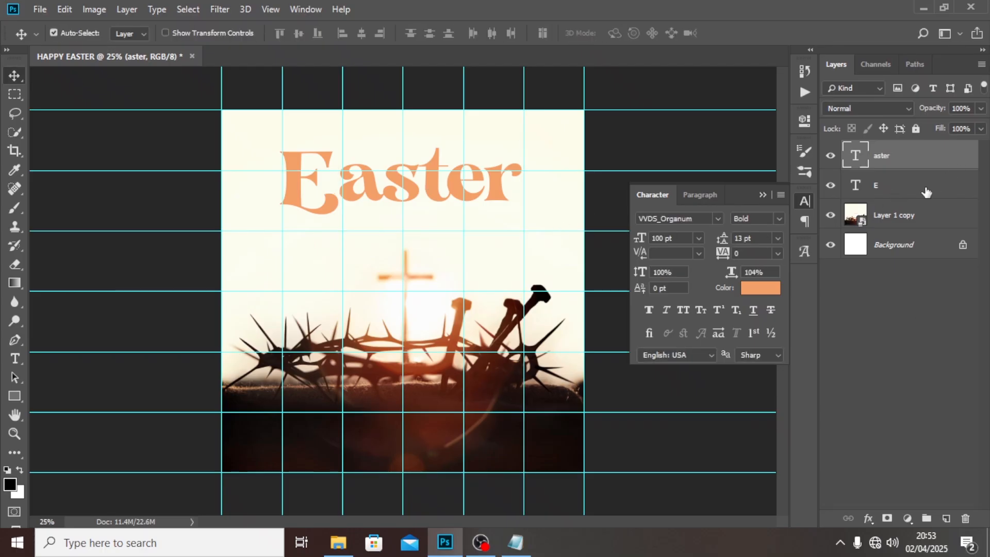
- Shift the "E" and "aster" layers together down and right so their centre sits at X 999.5 px, Y 450.5 px
left_click(925, 192, "shift")
key("ctrl+t")
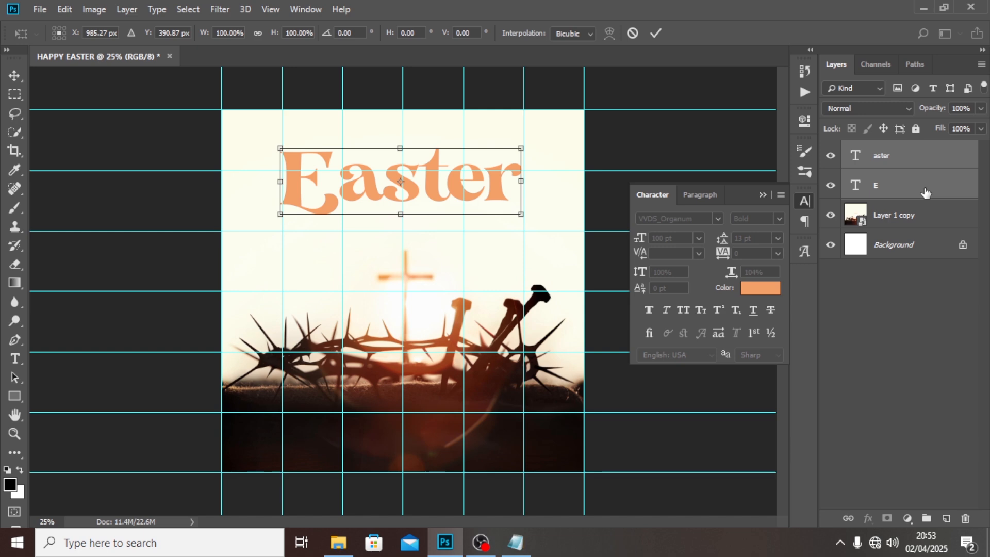
key("shift+Down")
key("shift+Down")
key("shift+Down")
key("shift+Down")
key("shift+Down")
key("shift+Down")
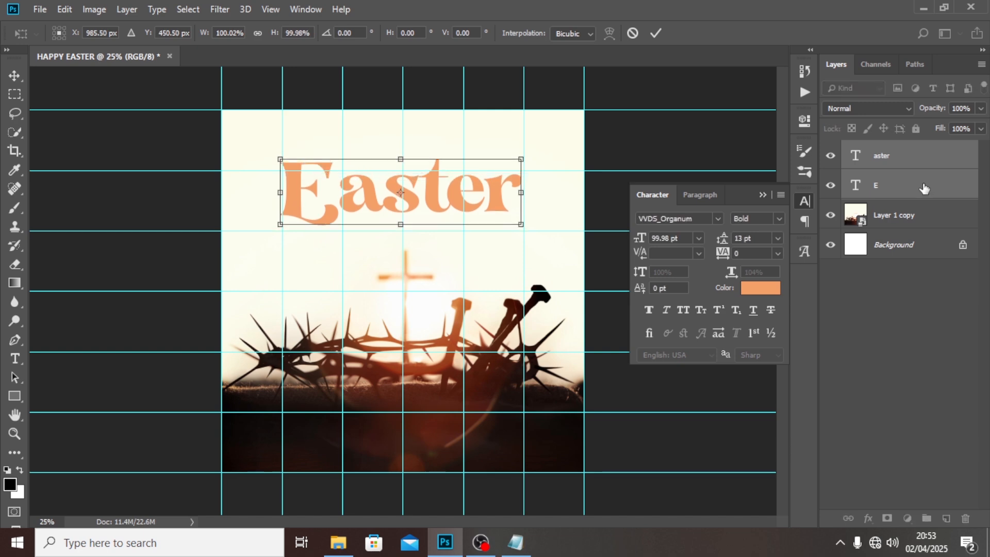
key("Right")
key("Right")
key("Right")
key("Right")
key("Right")
key("Right")
key("Right")
key("Right")
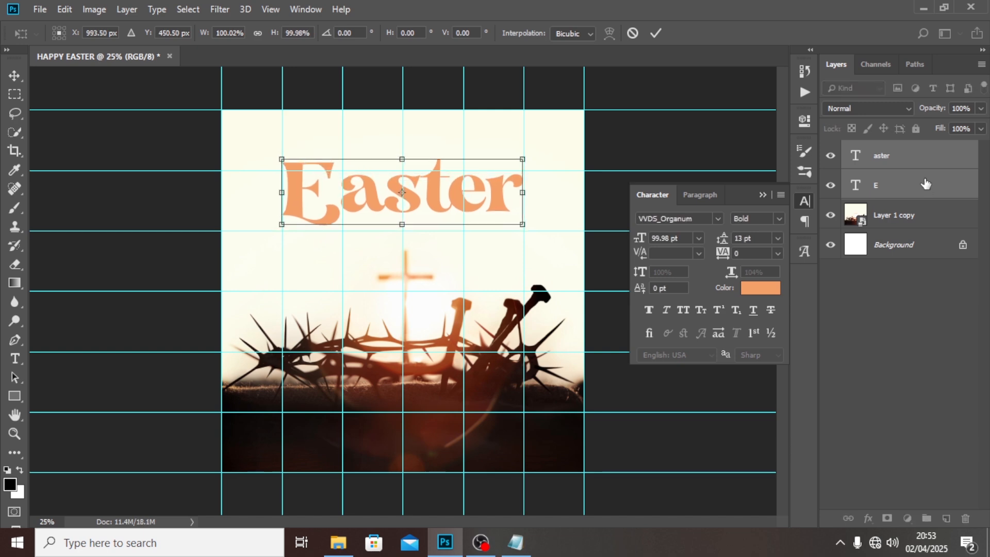
key("ctrl+plus")
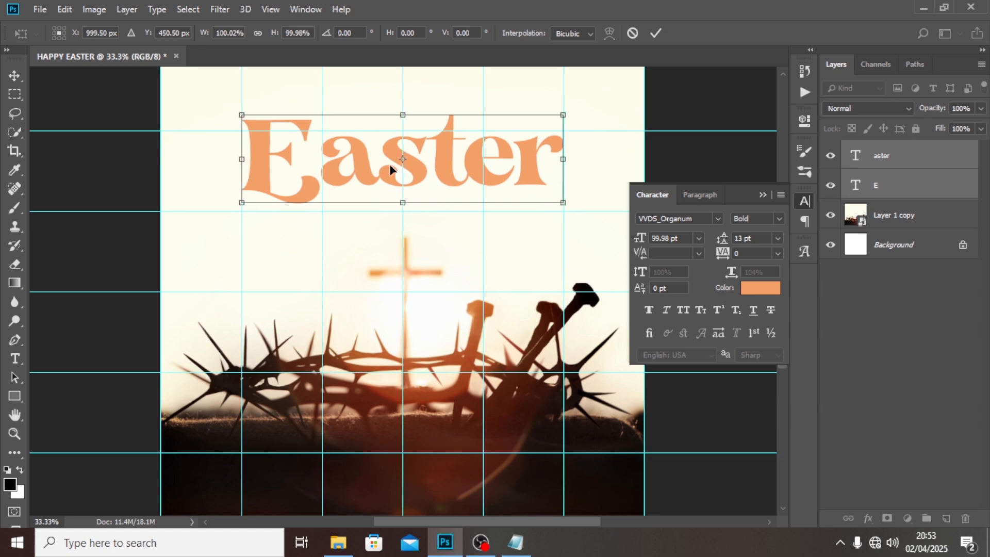
key("Return")
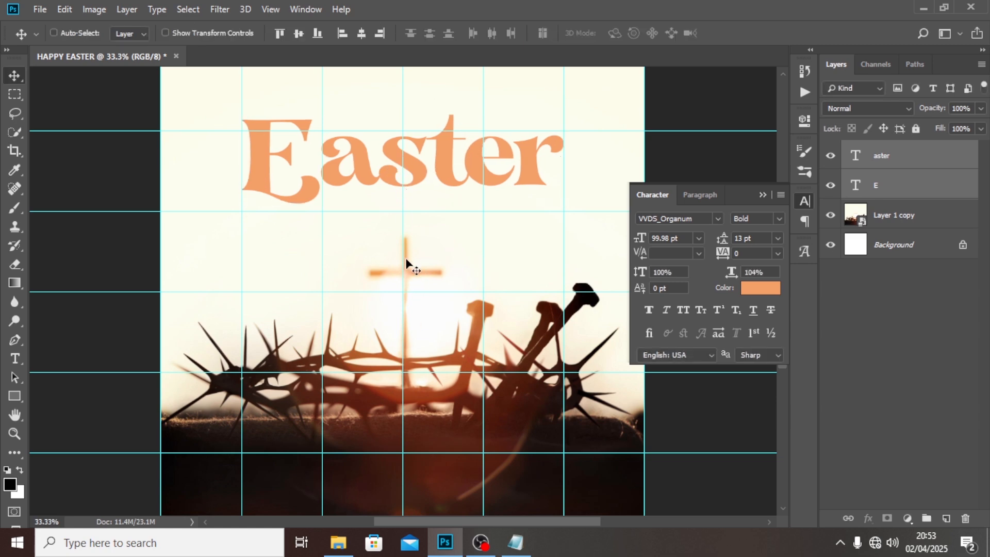
- Nudge the Layer 1 copy background image left until the cross lines up with the vertical centre guide
left_click(882, 214)
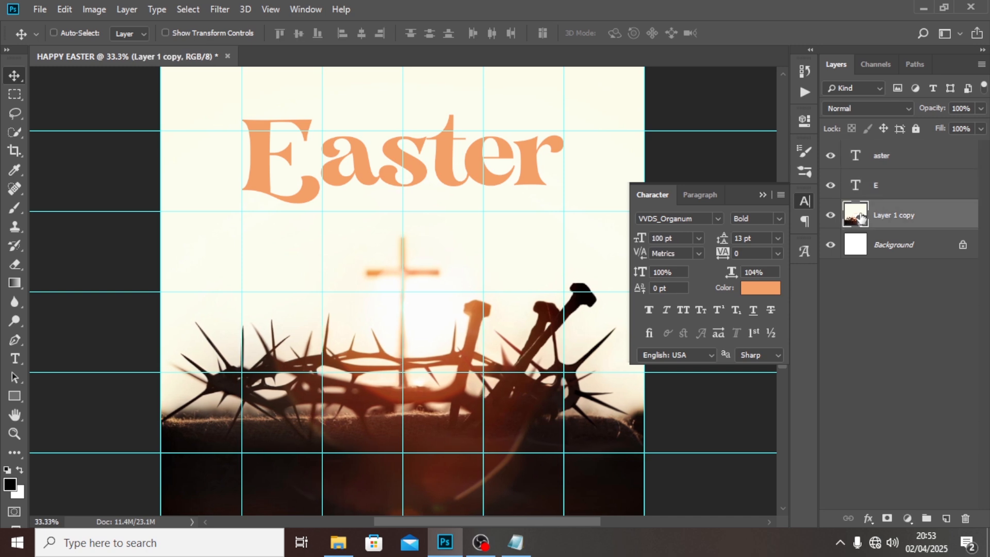
left_click(762, 195)
key("ctrl+0")
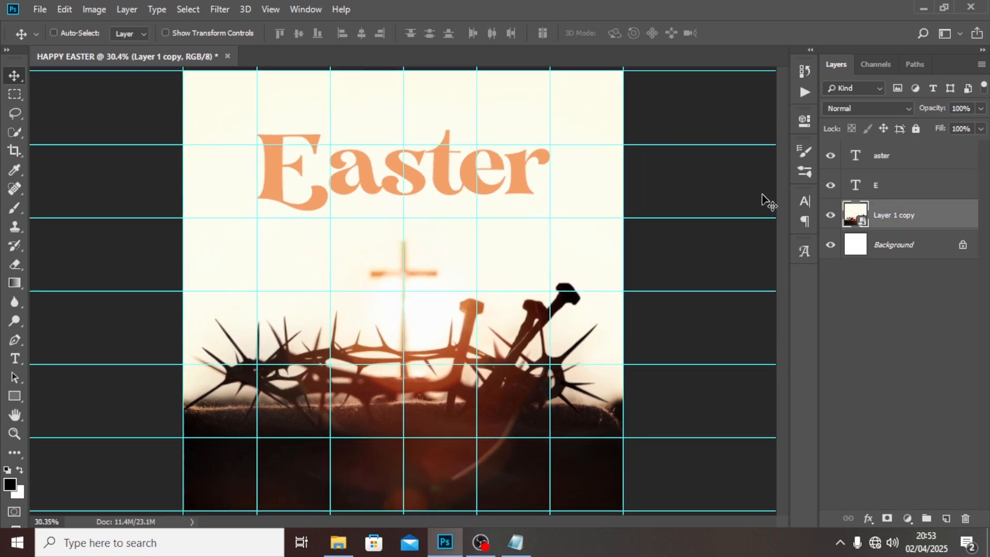
key("ctrl+minus")
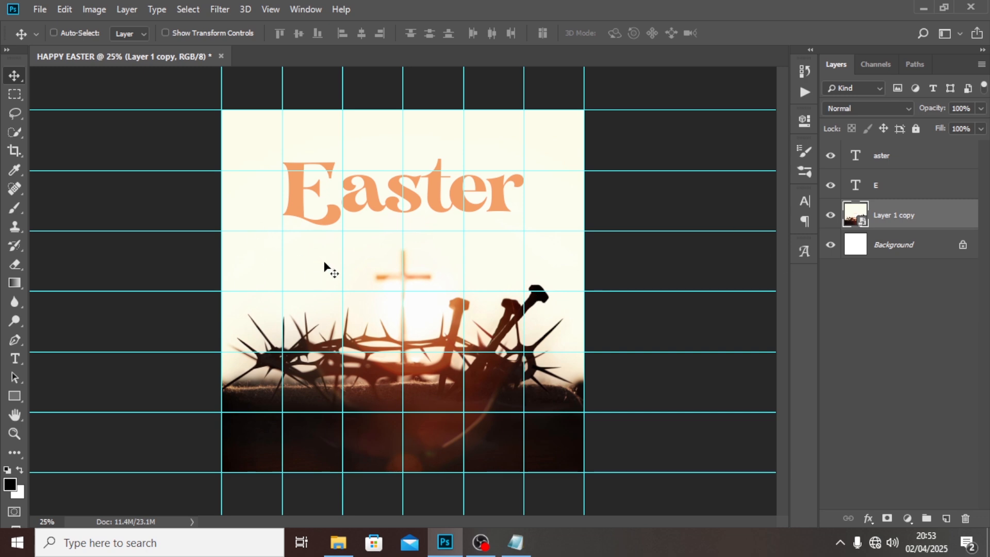
- Group the "E" and "aster" layers and name the group EASTER
left_click(896, 178)
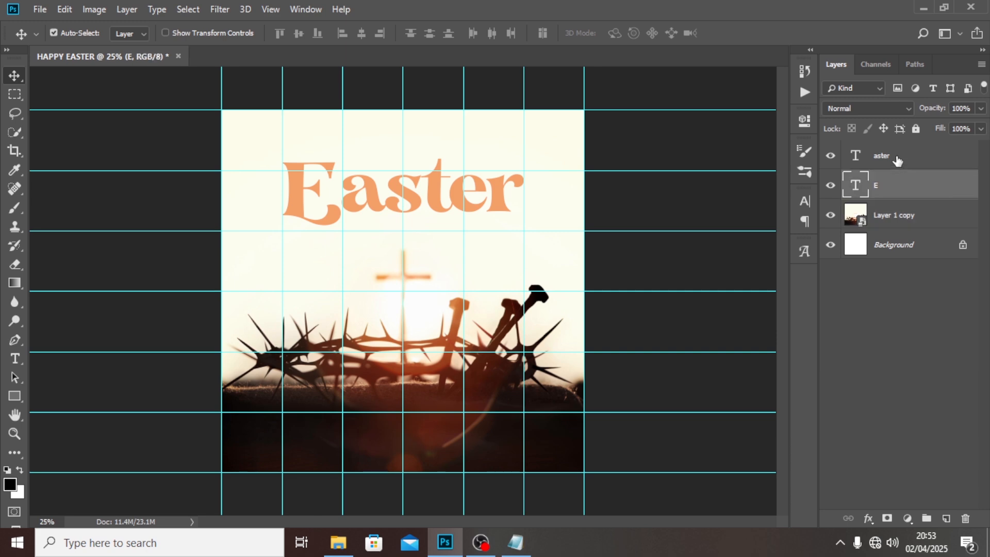
left_click(897, 161, "ctrl")
key("ctrl+g")
double_click(884, 149)
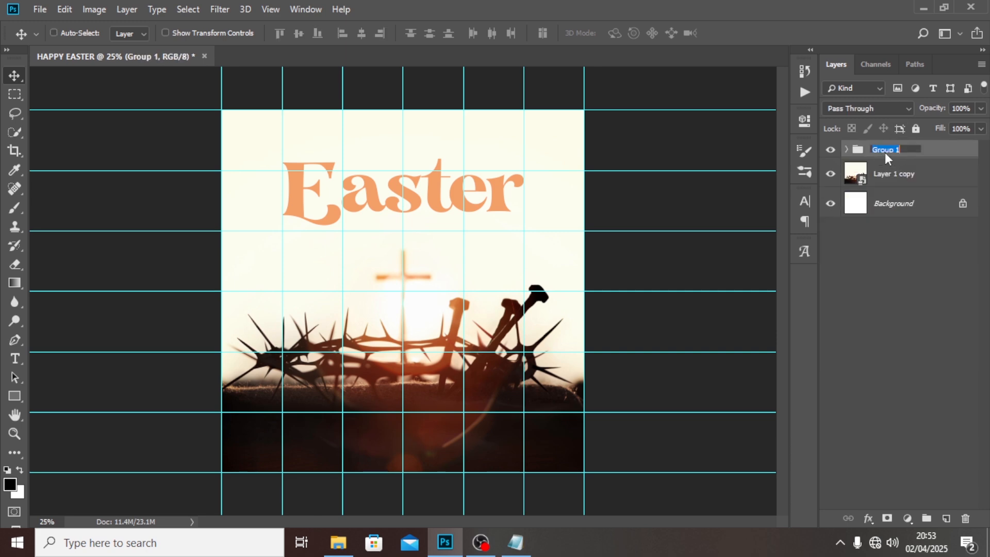
type("EASTER")
key("Return")
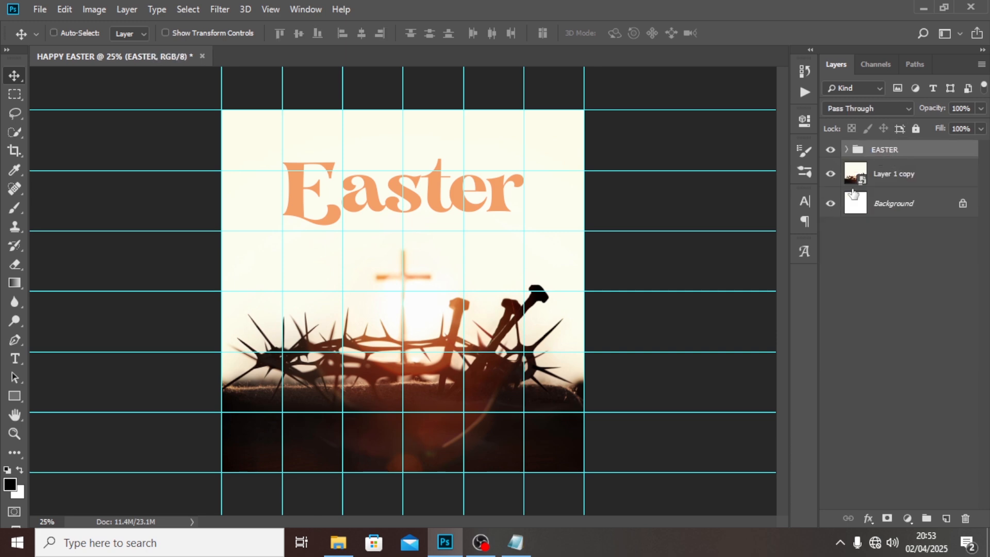
- Add a paragraph text box below the "E" and fill it with the "Wishing you and your loved ones" message from the B file in Notepad
left_click(15, 358)
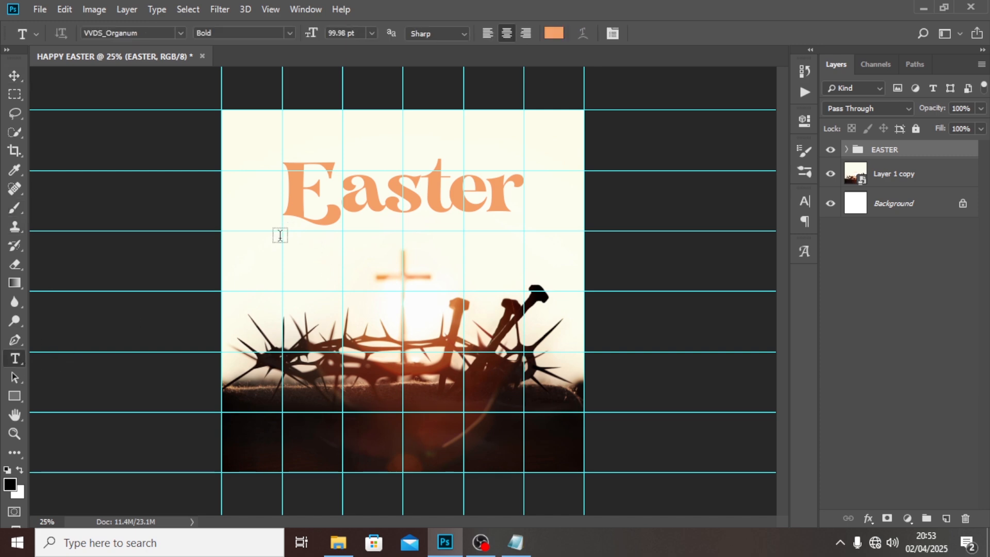
left_click_drag(283, 238, 377, 314)
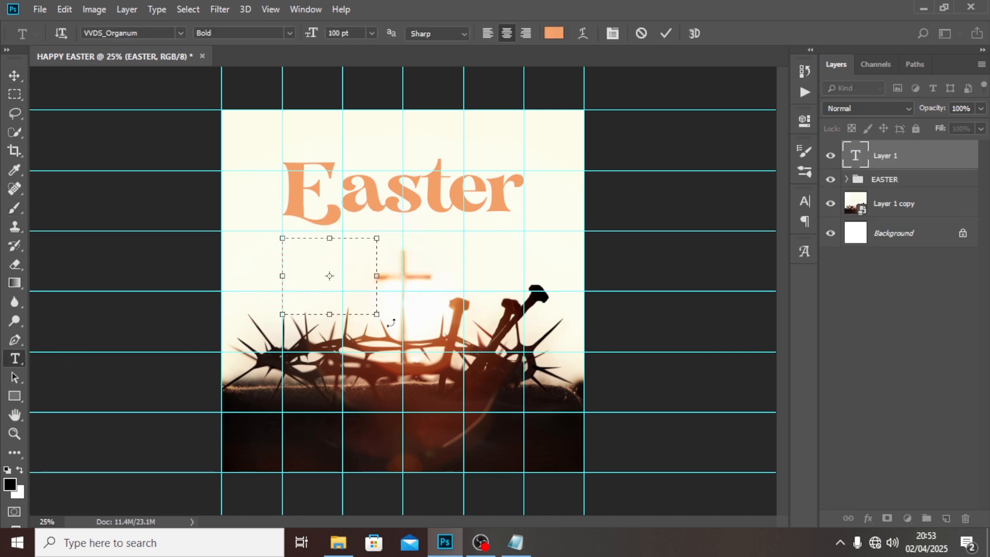
left_click(516, 542)
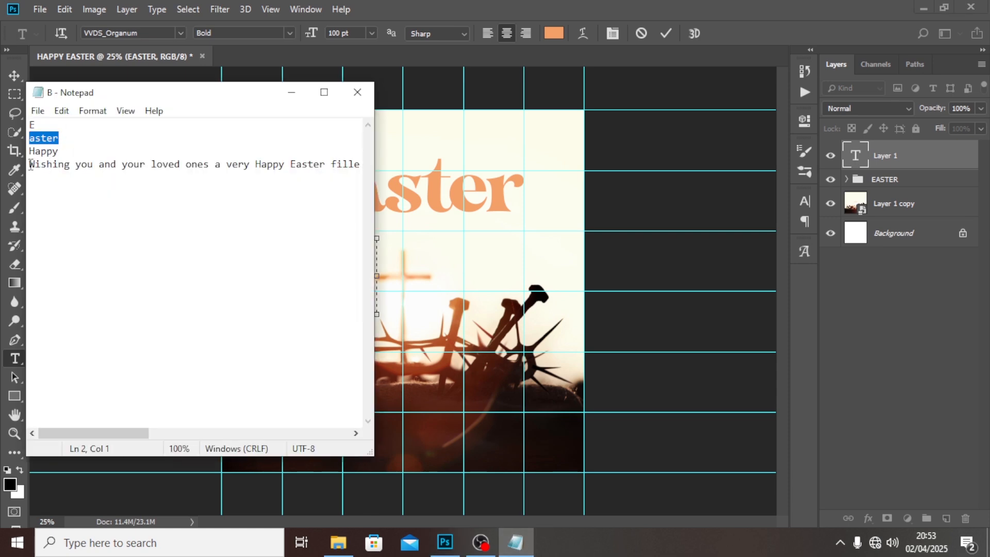
left_click_drag(31, 164, 387, 179)
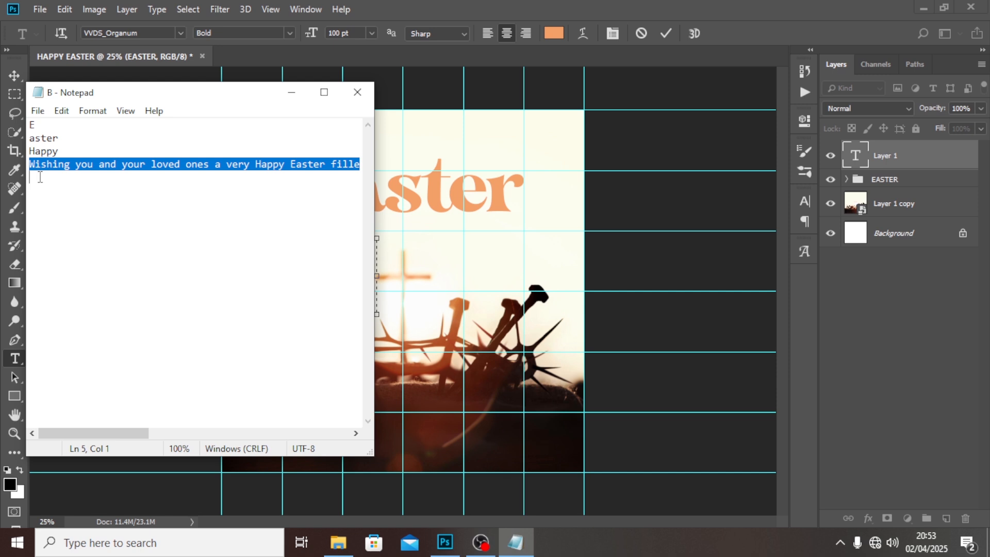
left_click(382, 8)
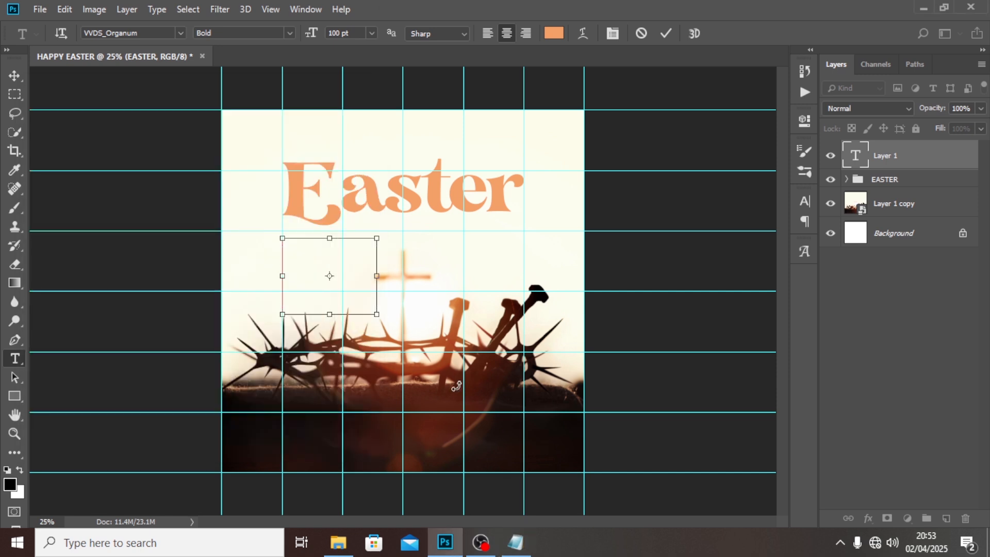
key("ctrl+v")
left_click(898, 160)
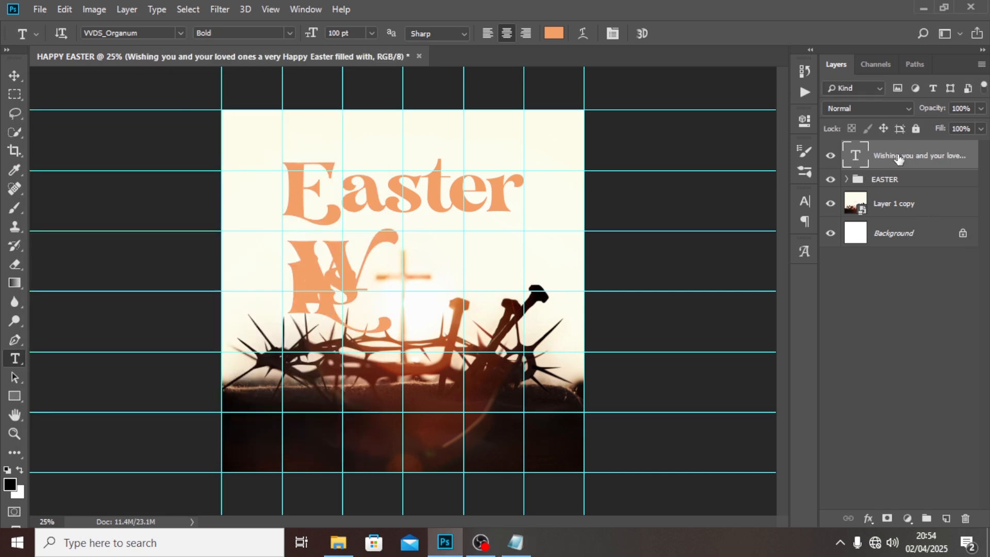
- Set the message paragraph's font to Lato Regular at 9 pt
left_click(804, 200)
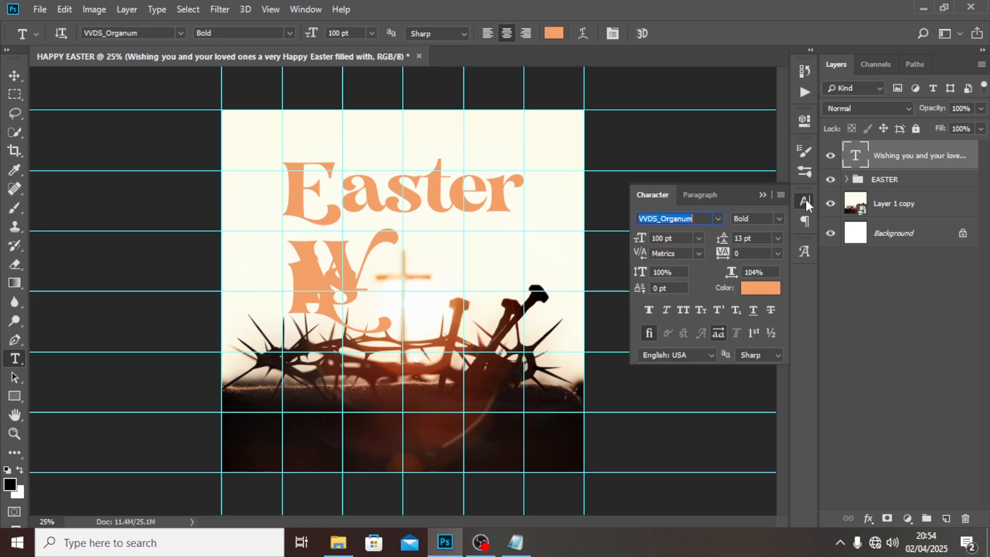
type("LATO")
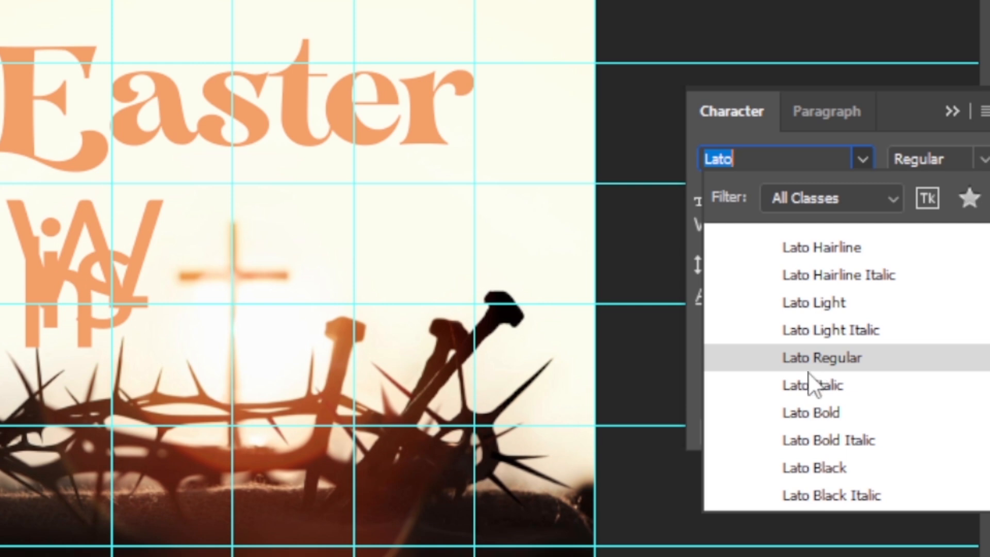
left_click(808, 367)
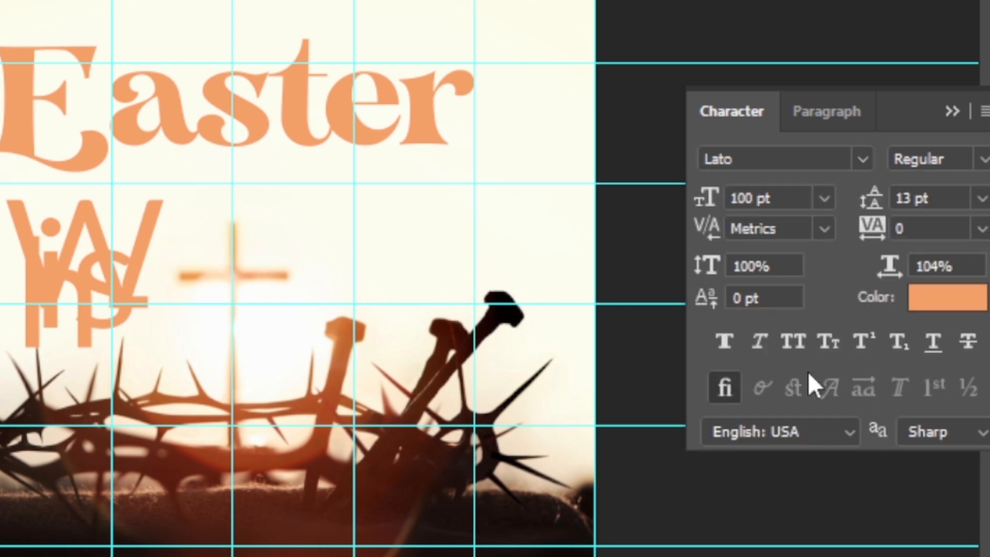
left_click(787, 195)
type("9")
key("Return")
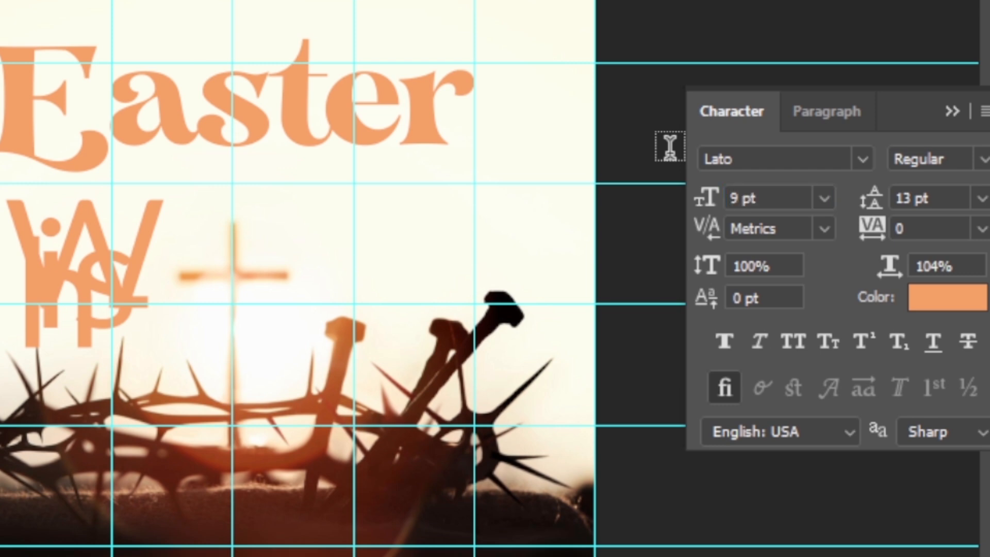
- Justify the message paragraph with its last line aligned left and set its text colour to dark brown 4f2300
left_click(822, 111)
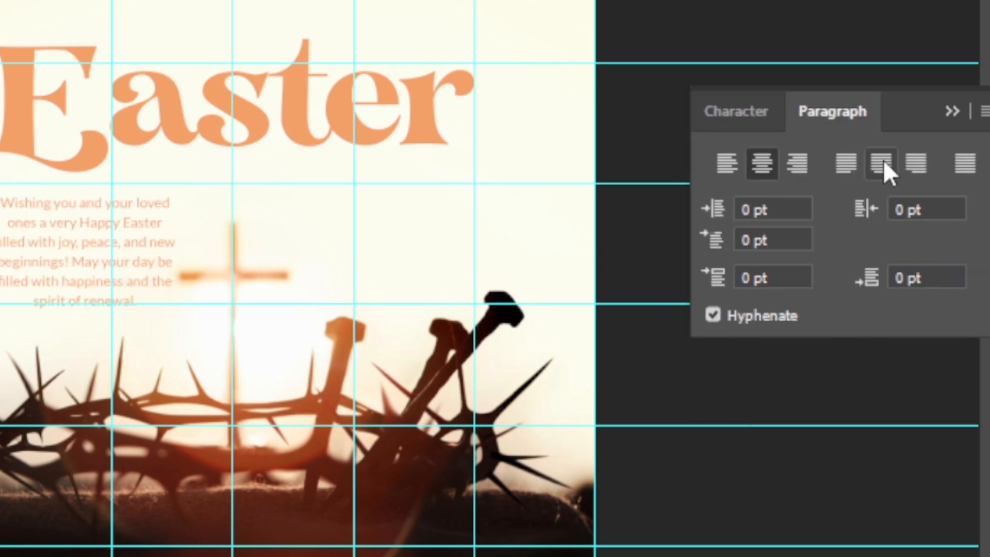
left_click(846, 163)
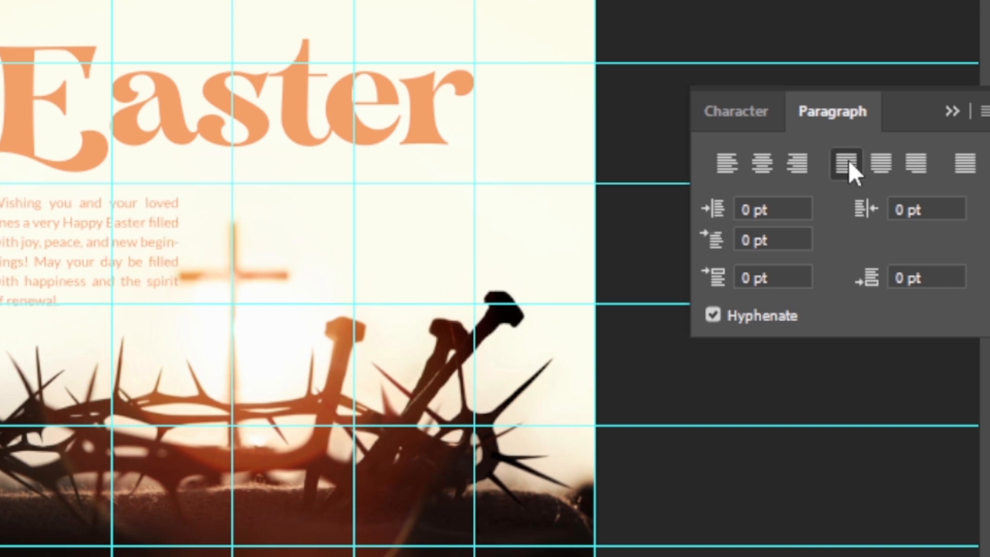
left_click(707, 112)
left_click(954, 314)
mouse_move(204, 223)
left_mouse_down()
mouse_move(163, 221)
mouse_move(398, 176)
left_mouse_up()
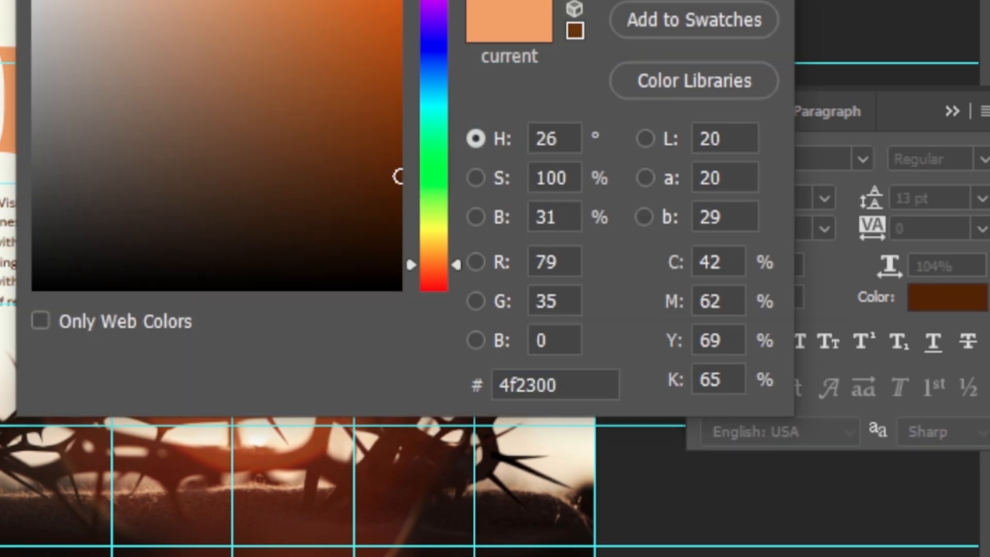
left_click(690, 0)
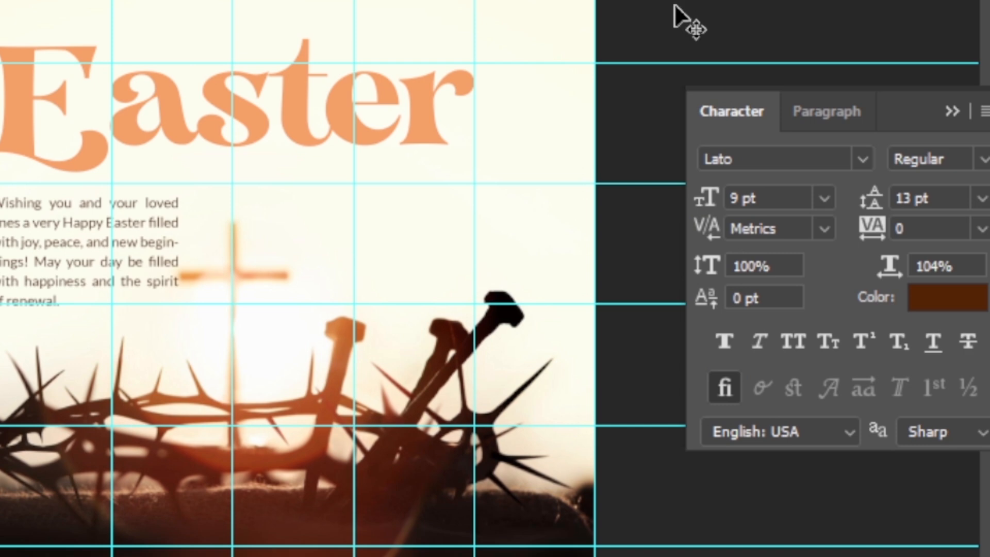
- Narrow the message text box from its right edge to clear the cross, and nudge the paragraph up closer to the "Easter" headline
key("ctrl+plus")
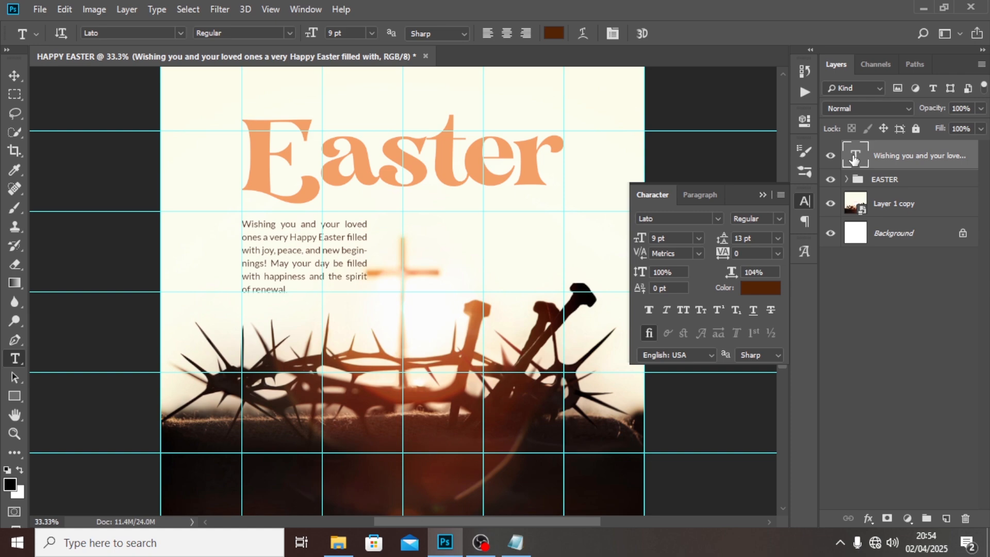
double_click(853, 159)
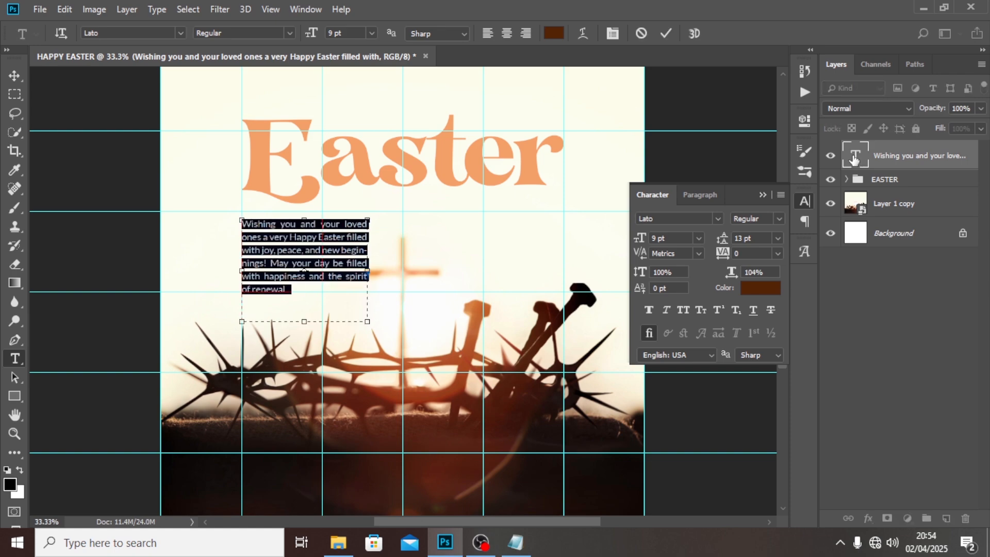
mouse_move(364, 269)
left_mouse_down()
mouse_move(355, 272)
mouse_move(363, 260)
left_mouse_up()
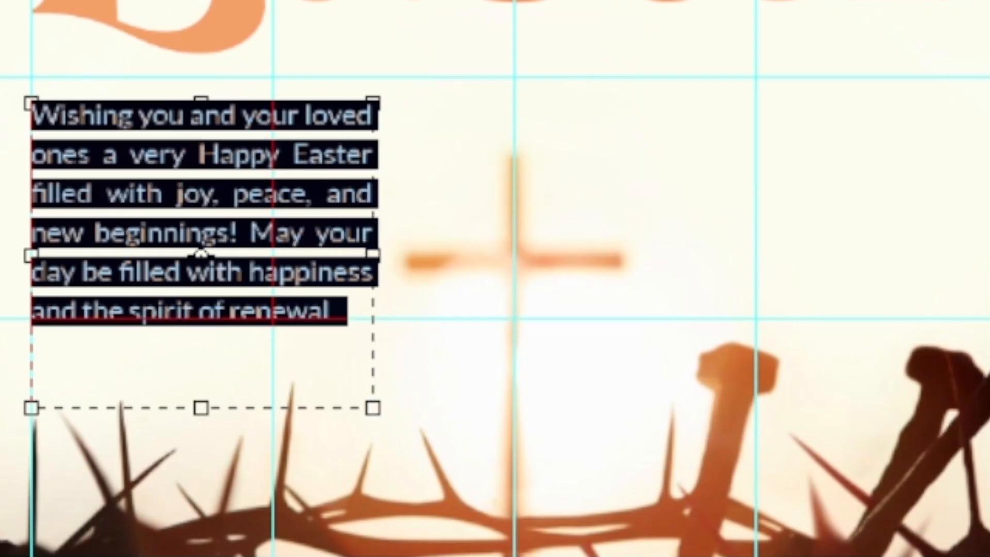
left_click(663, 33)
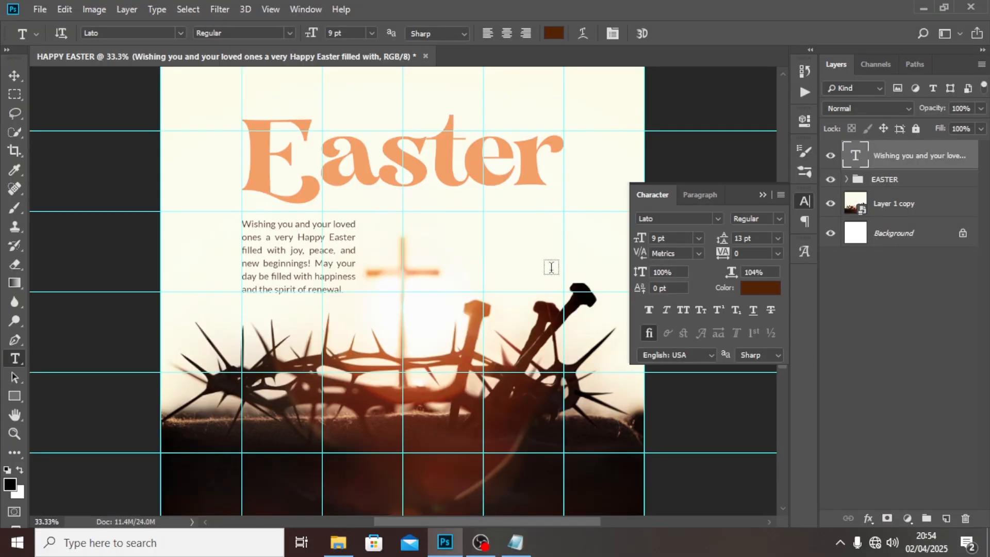
key("v")
key("Up")
key("Up")
key("Up")
key("Up")
key("Up")
key("Up")
key("Up")
key("Up")
key("Up")
key("Up")
key("Up")
key("Up")
key("Up")
key("Up")
key("Up")
key("Up")
key("Up")
key("Up")
key("Up")
key("Up")
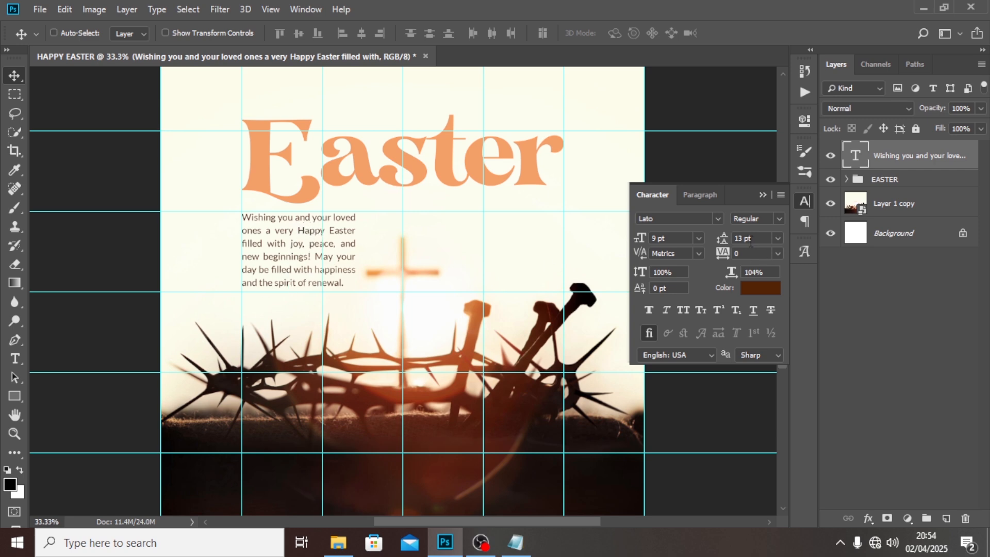
- Increase the message paragraph's leading to 15 pt and hide the guides
left_click(732, 237)
type("15")
key("Return")
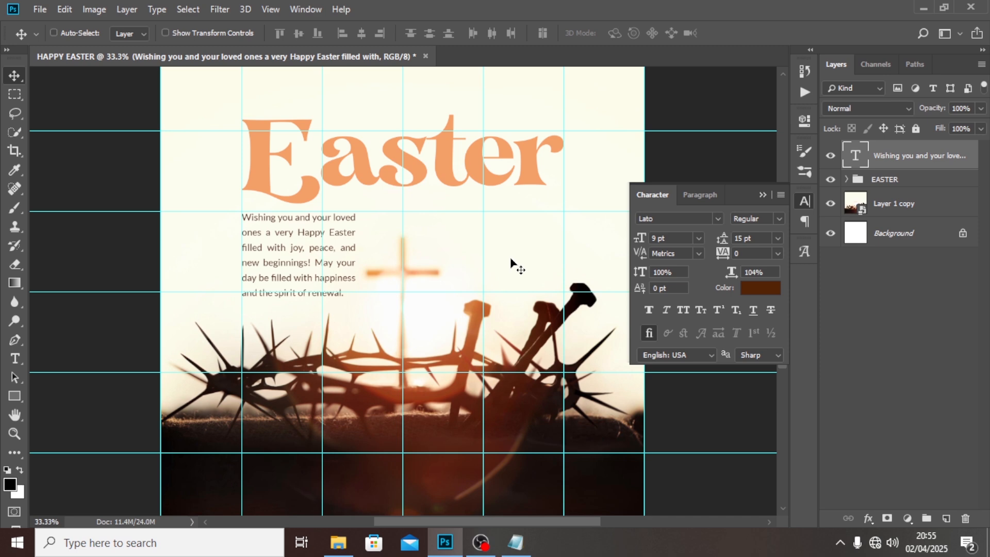
key("ctrl+semicolon")
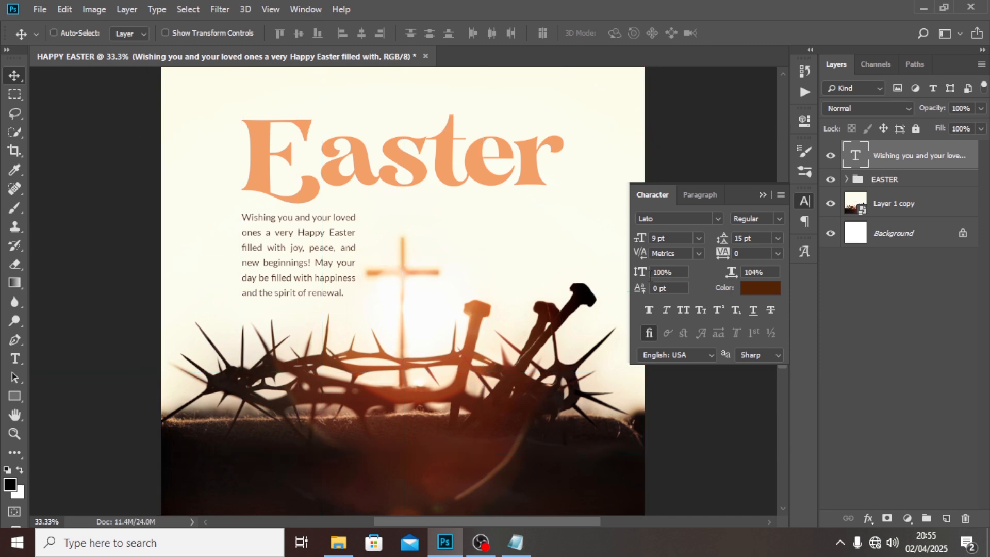
- Set the message paragraph's text colour to 947268
left_click(755, 289)
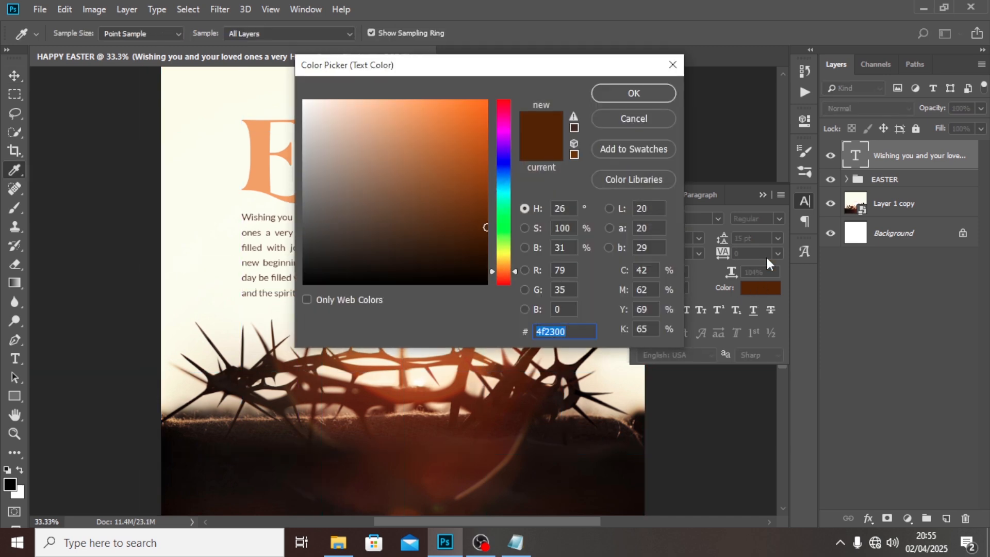
type("94")
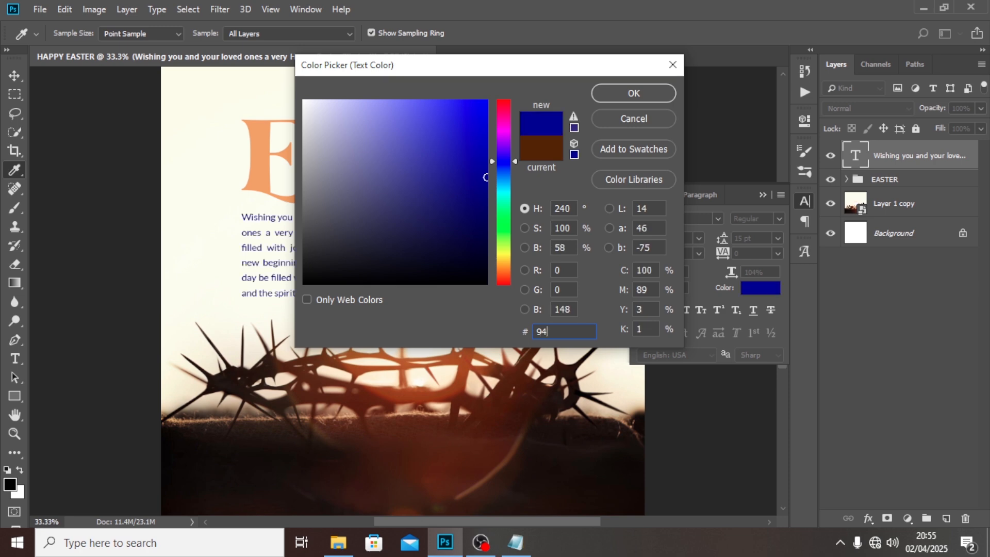
type("7")
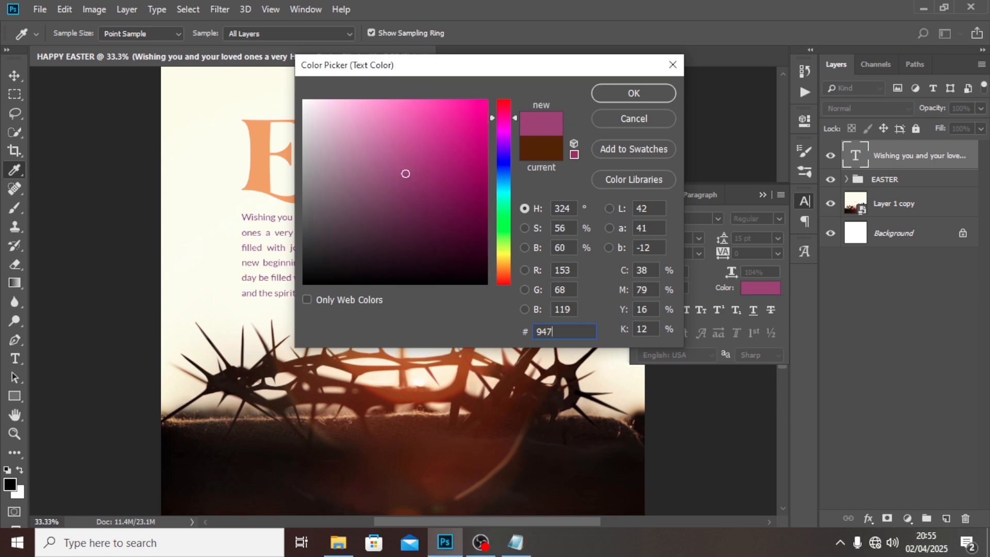
type("268")
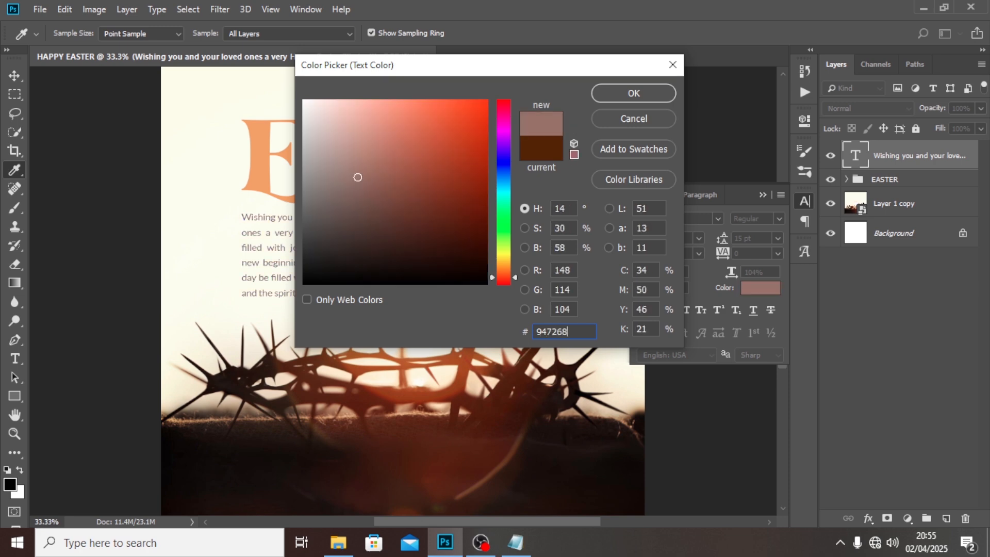
double_click(573, 331)
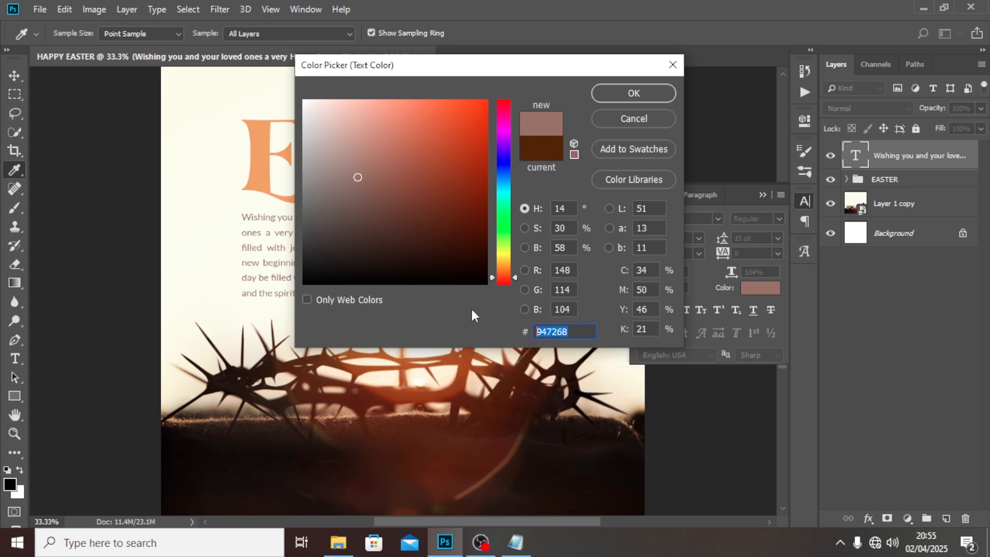
left_click(617, 91)
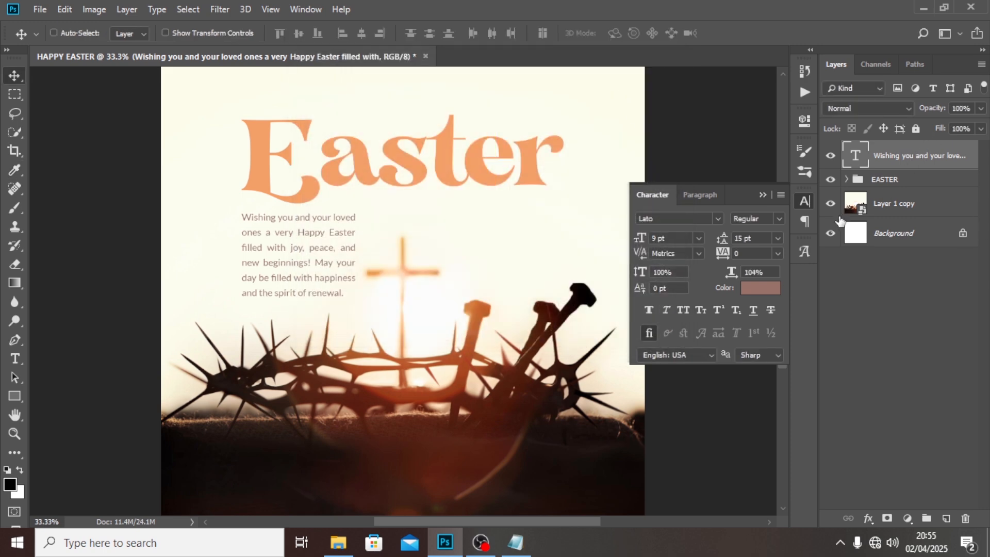
- Add a new text layer reading "Happy" in the open area below the "Easter" headline
key("t")
scroll(393, 257, "up", 3)
left_click(361, 170)
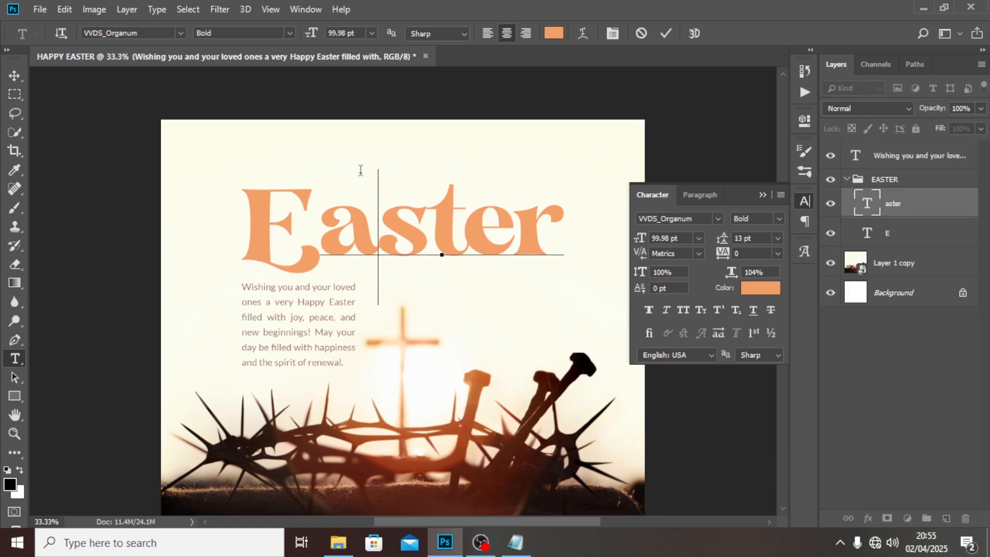
key("Escape")
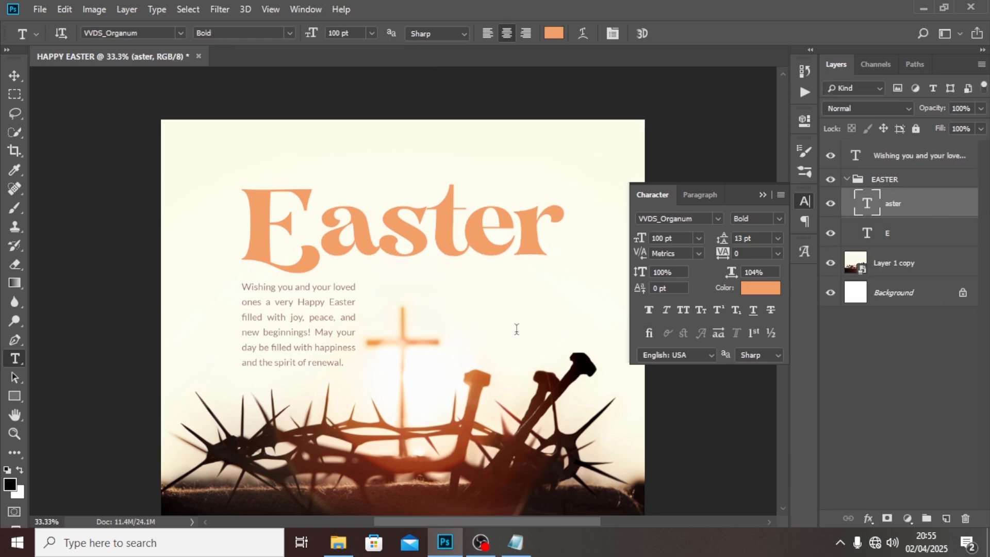
left_click(516, 328)
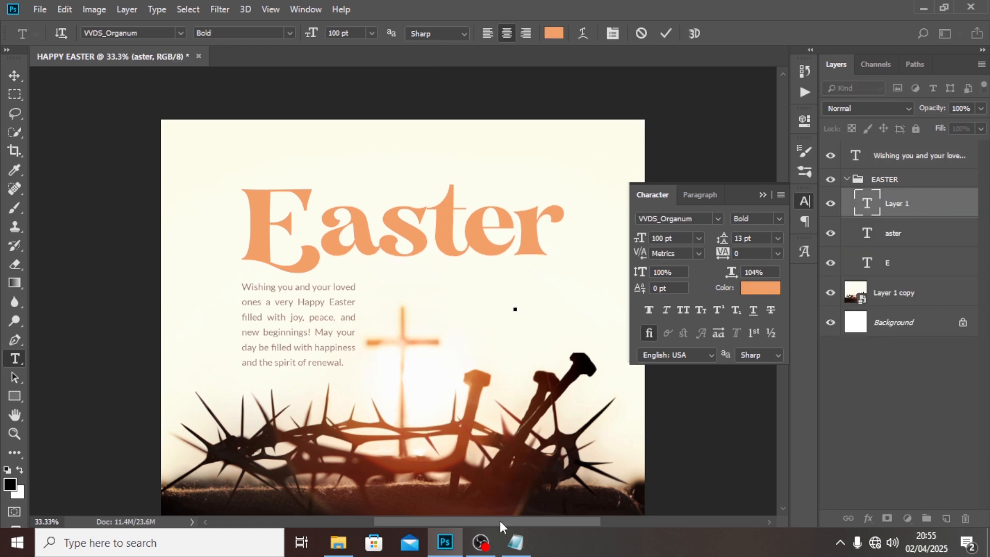
type("h")
key("BackSpace")
type("Happy")
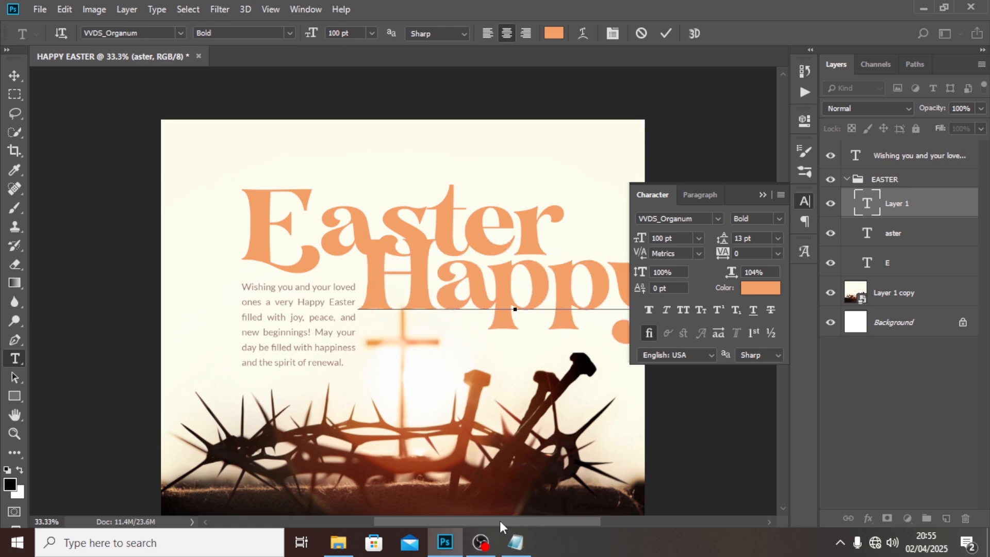
left_click(908, 209)
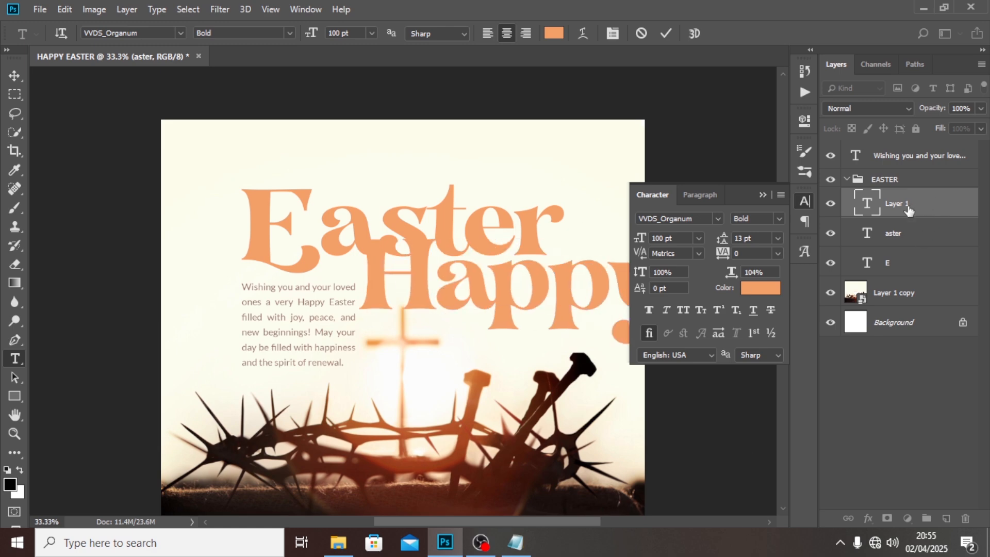
left_click(758, 289)
type("947268")
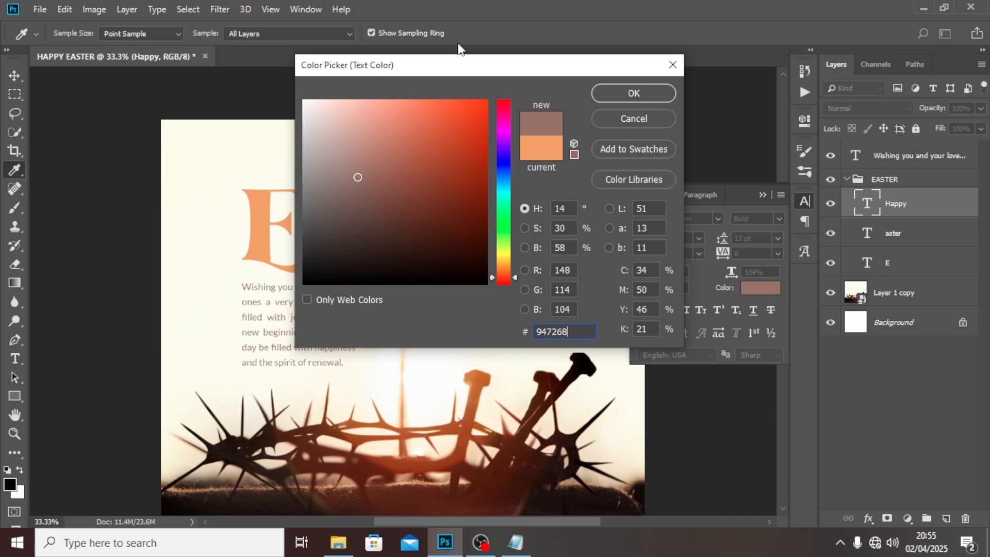
left_click_drag(467, 61, 595, 134)
left_click(765, 192)
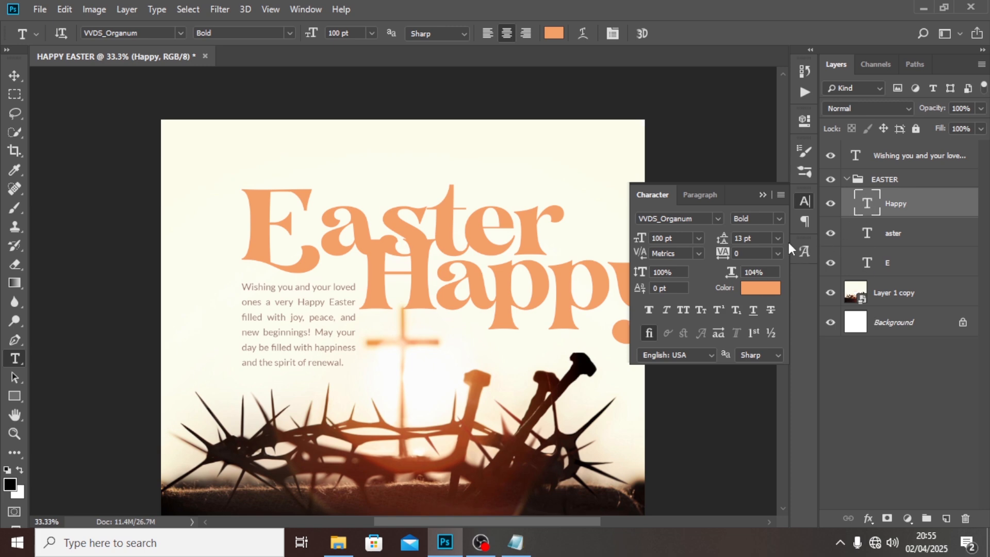
- Change the message paragraph's text colour to very dark brown 431103
key("ctrl+minus")
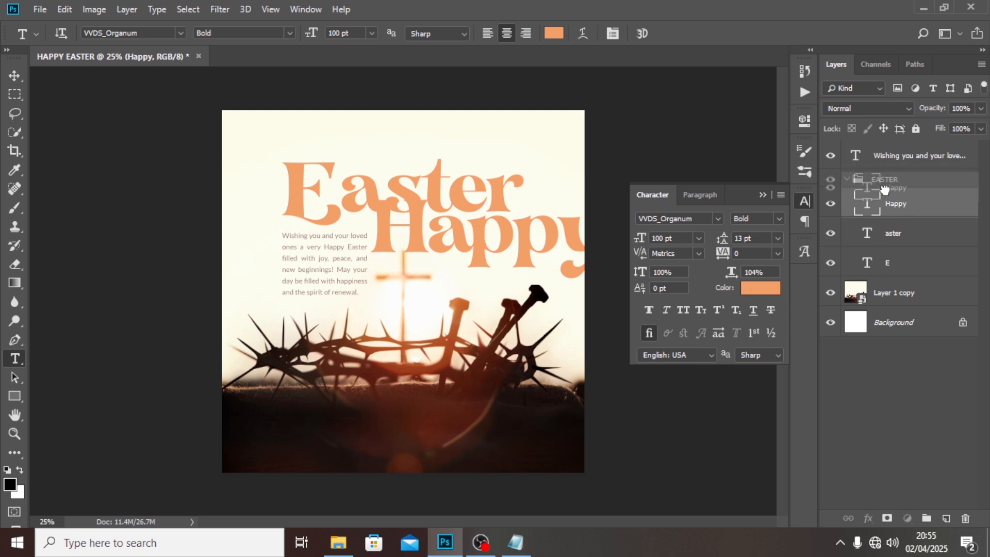
left_click(895, 164)
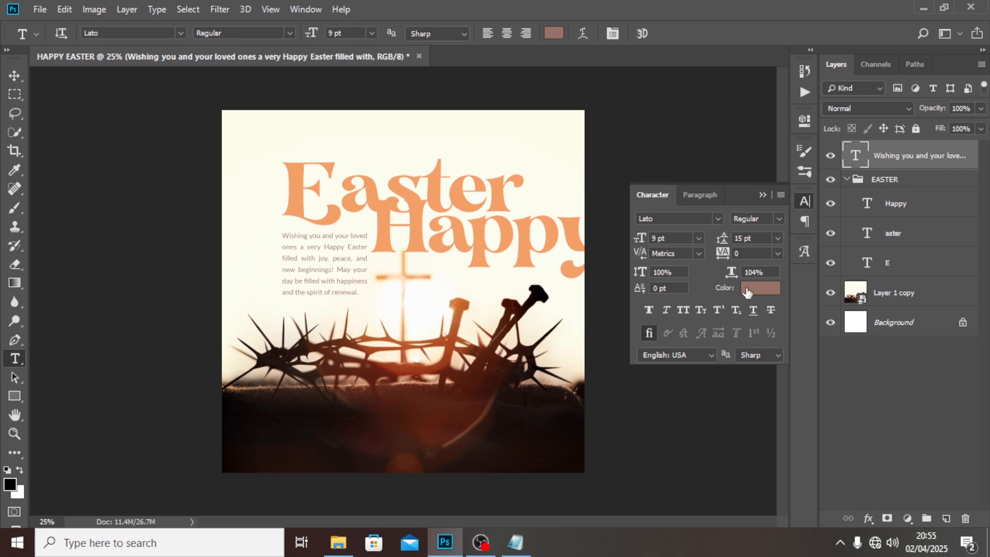
left_click(746, 291)
left_click_drag(464, 331, 610, 309)
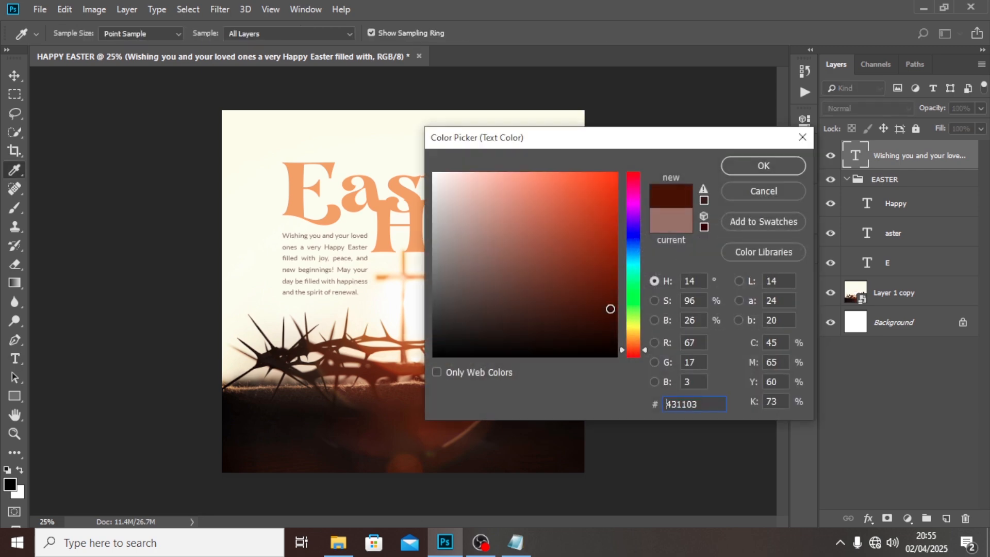
left_click(747, 168)
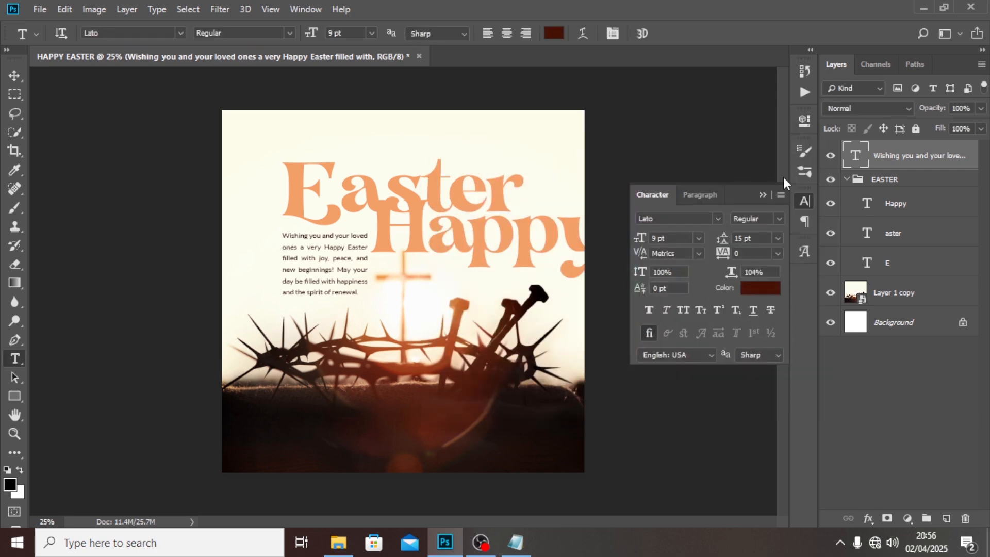
- Set the "Happy" text's colour to dark red 7f1d00
left_click(898, 209)
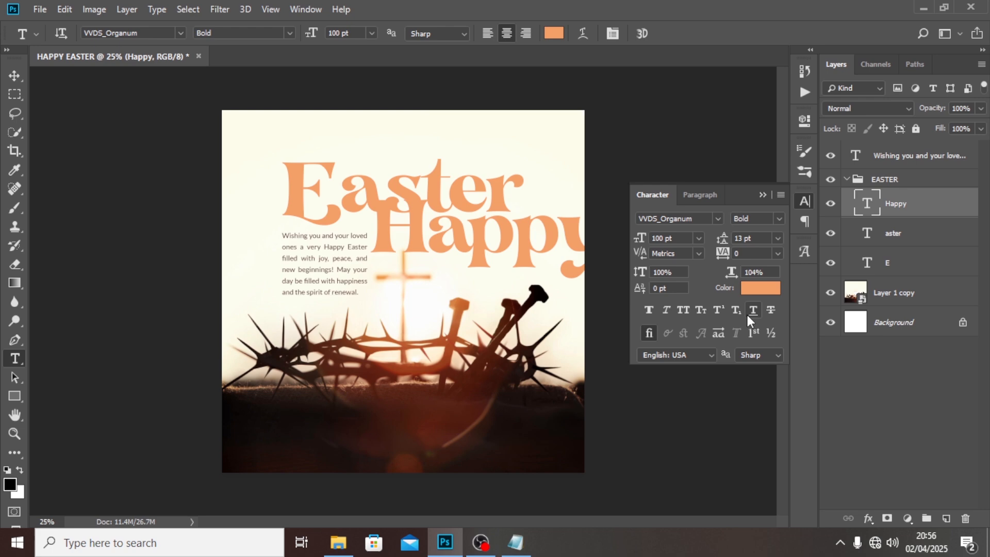
left_click(754, 287)
left_click(403, 416)
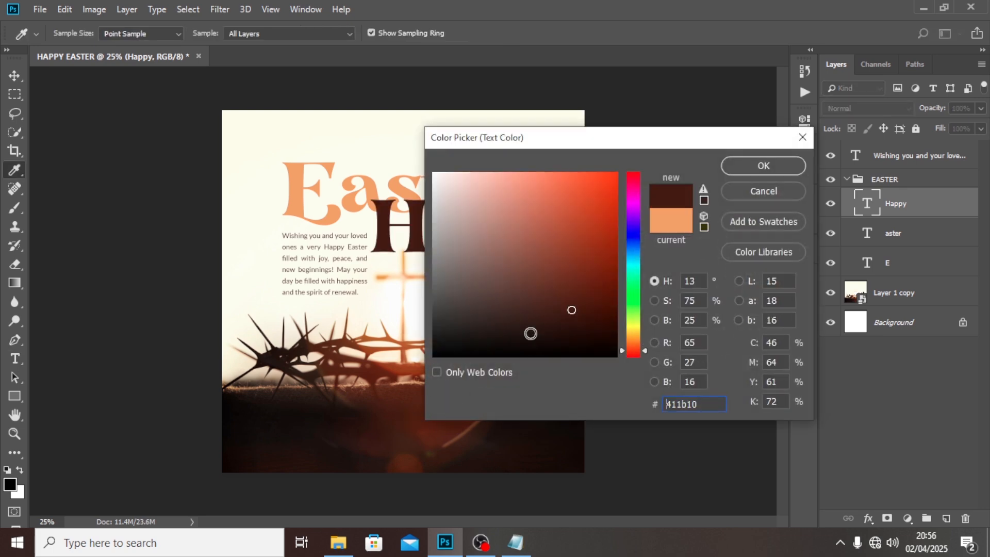
left_click_drag(598, 275, 627, 265)
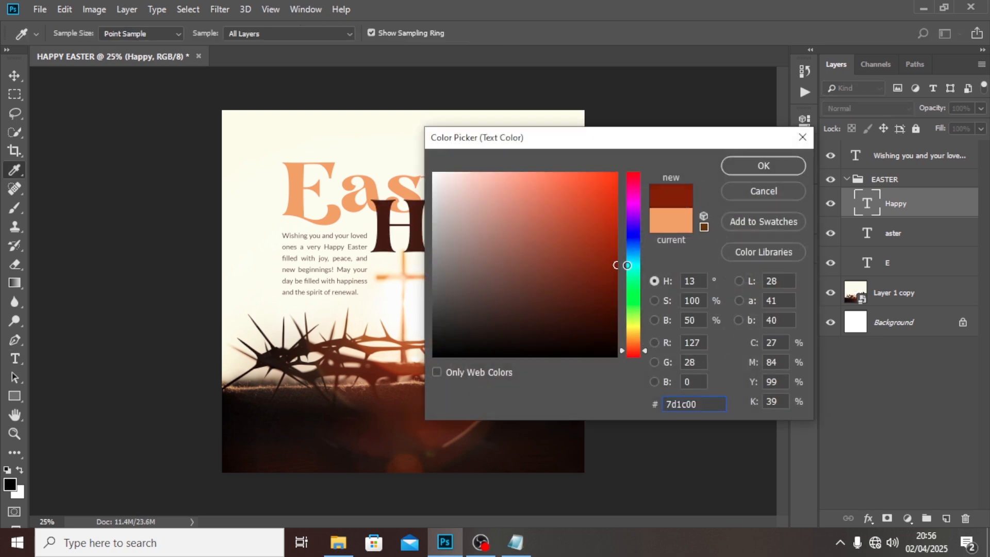
left_click(751, 167)
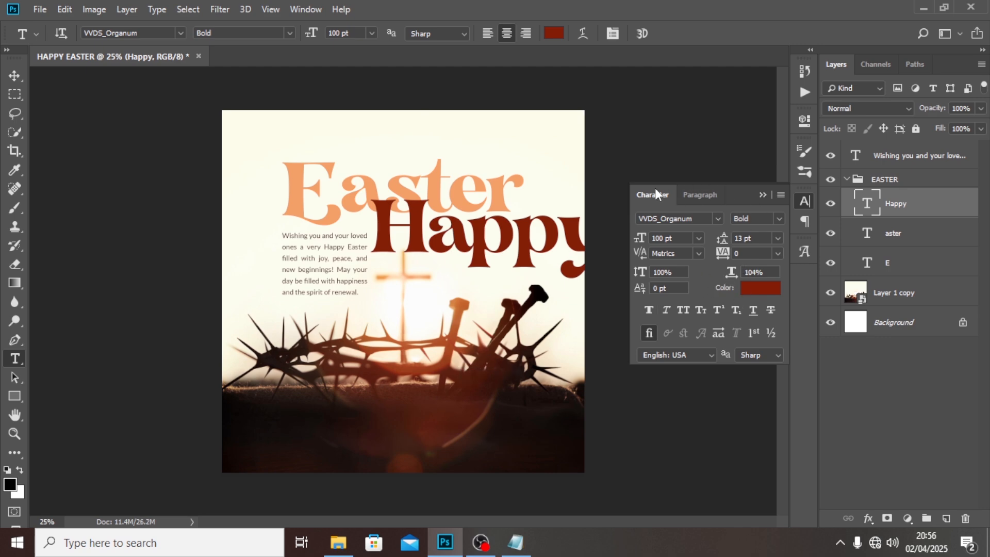
- Change the "Happy" text's font to the script typeface Autografia PERSONAL USE ONLY Medium
key("v")
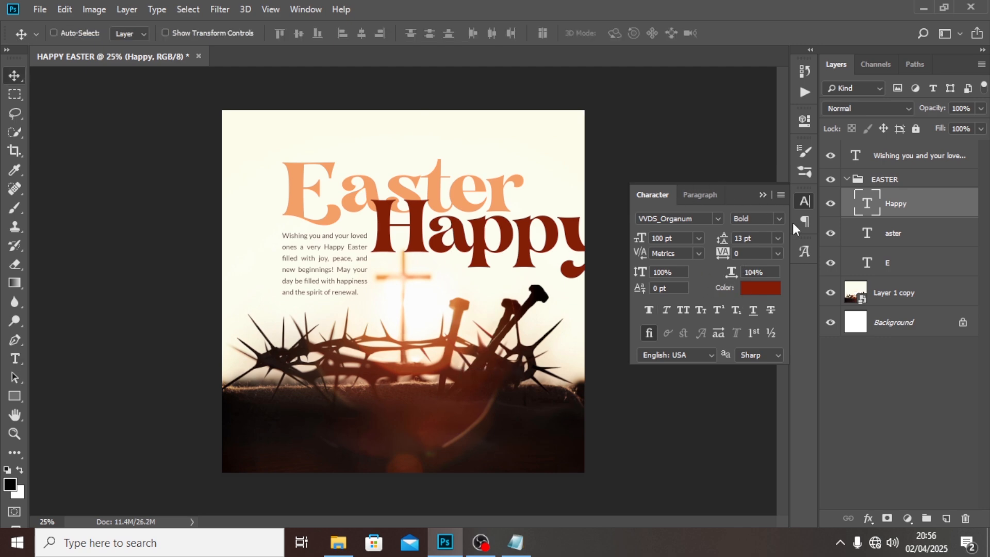
left_click(687, 224)
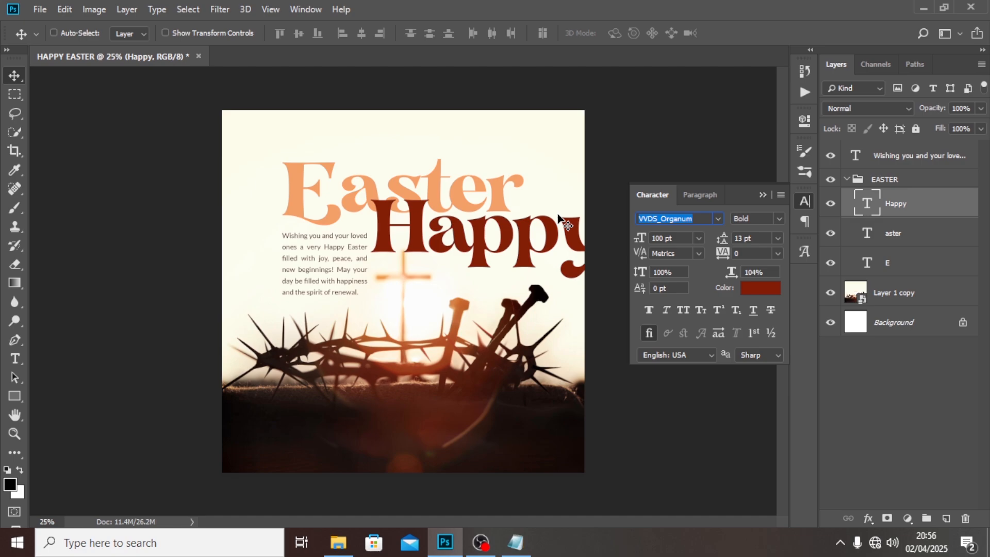
type("autog")
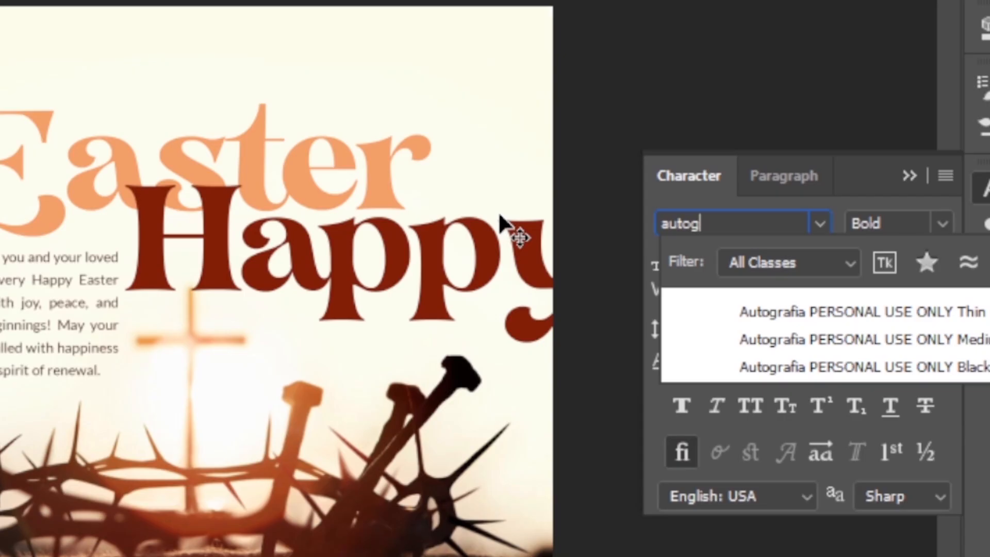
left_click(841, 332)
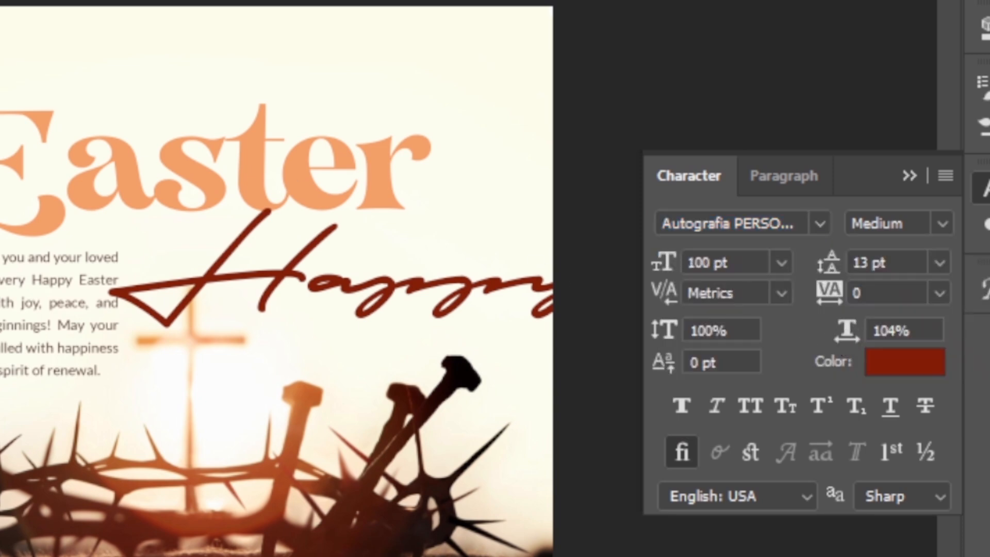
- Move the "Happy" script text above the "Easter" headline and set its size to 64 pt
left_click_drag(512, 305, 286, 98)
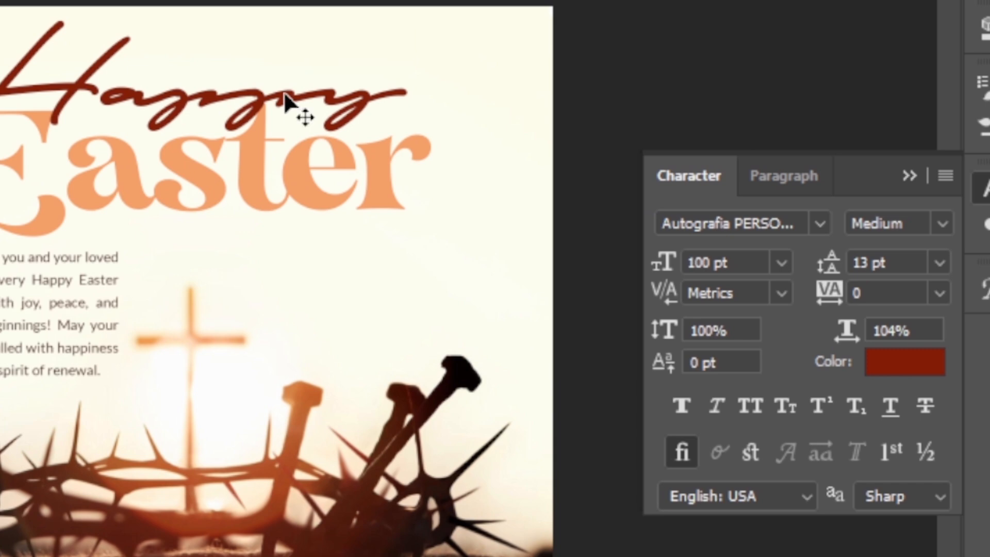
left_click_drag(730, 264, 568, 245)
type("64")
key("Return")
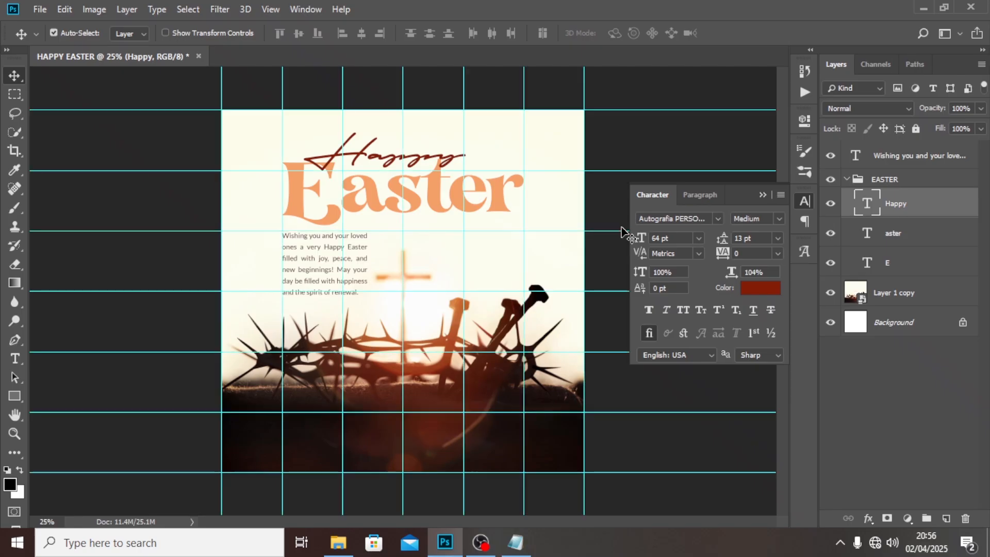
- Nudge the "Happy" text about 100 px to the right over the "Easter" headline and hide the guides
key("ctrl+t")
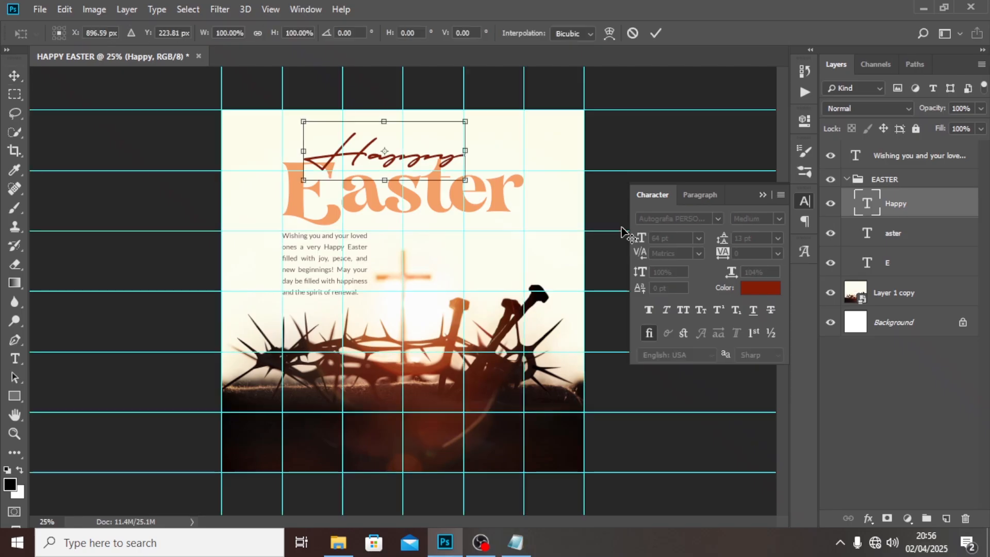
key("shift+Right")
key("shift+Right")
key("shift+Right")
key("shift+Right")
key("shift+Right")
key("shift+Right")
key("shift+Right")
key("shift+Right")
key("shift+Right")
key("shift+Right")
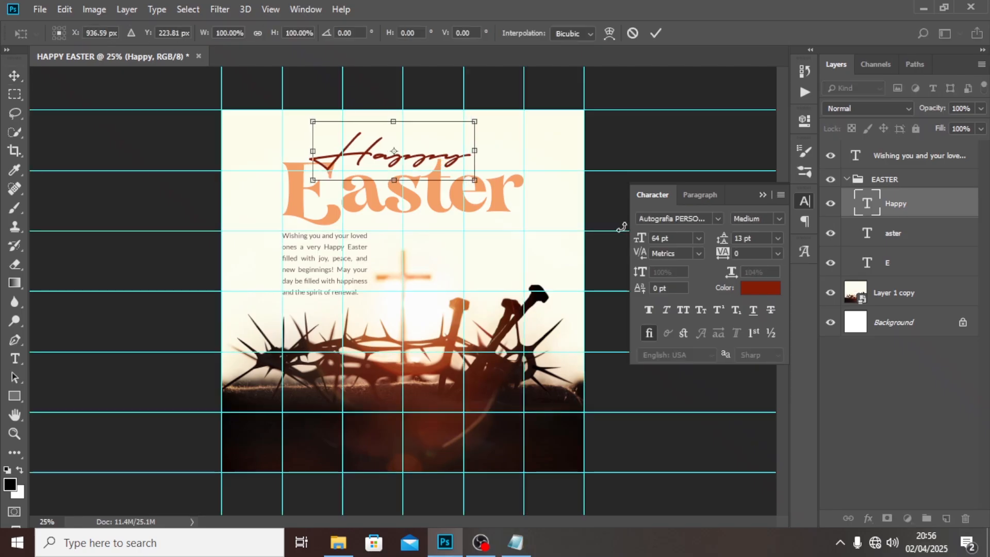
key("Return")
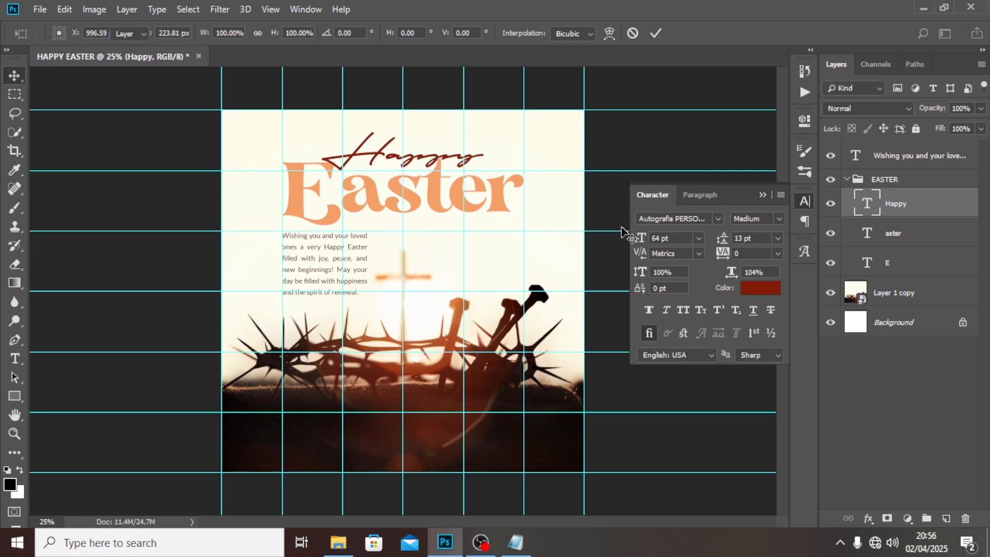
key("ctrl+semicolon")
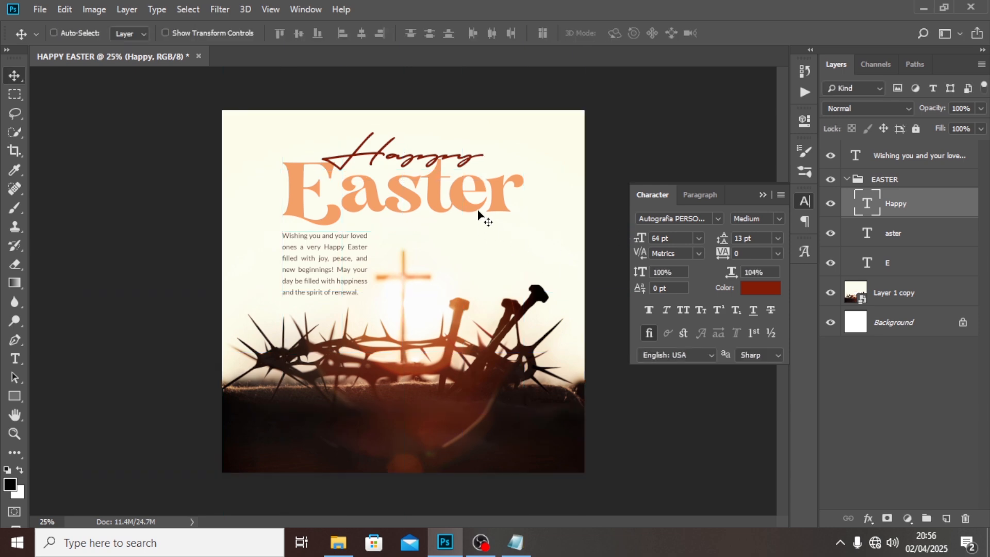
- Select the letter t in the "aster" text and enlarge the Glyphs panel to browse the VVDS_Organum Bold characters
double_click(866, 233)
left_click_drag(420, 180, 448, 182)
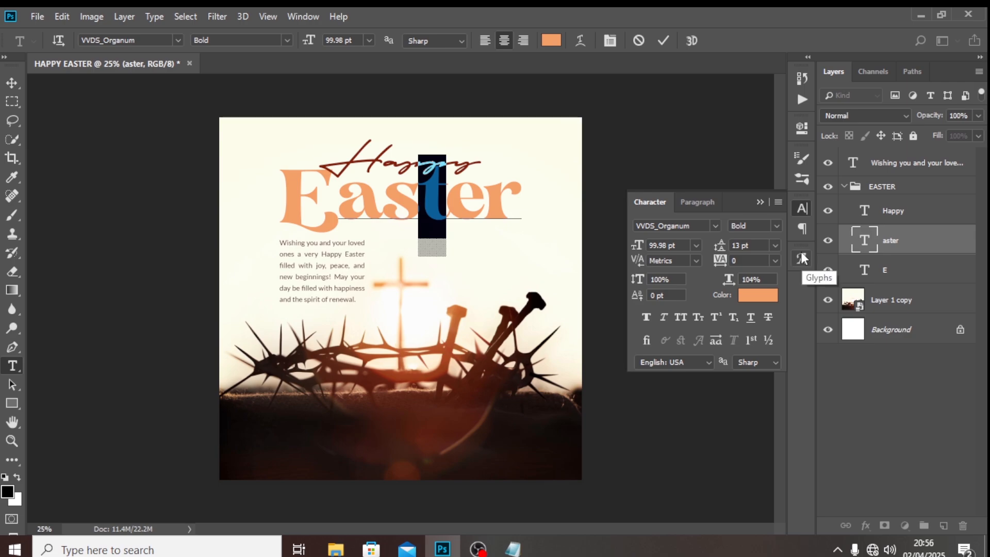
left_click(801, 253)
scroll(751, 344, "down", 3)
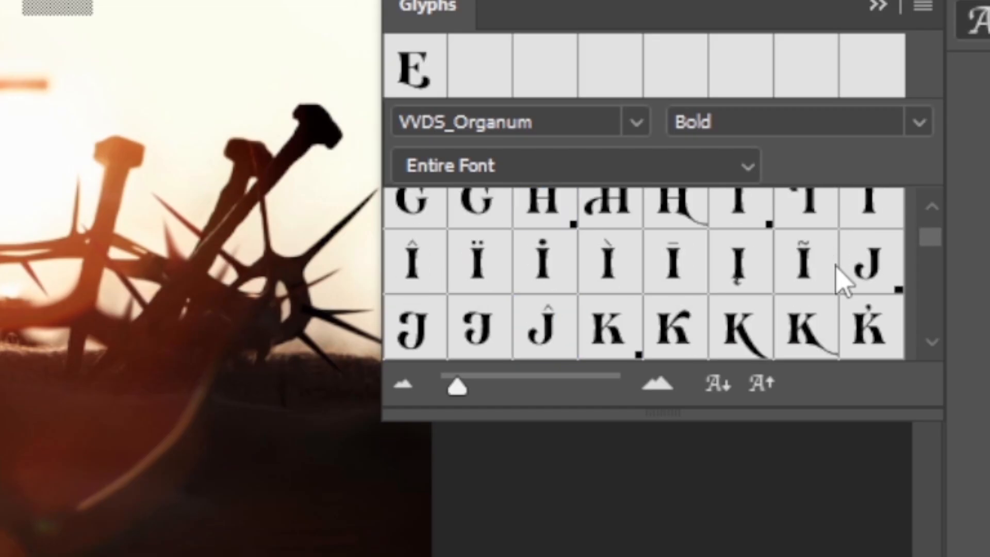
left_click_drag(820, 411, 799, 530)
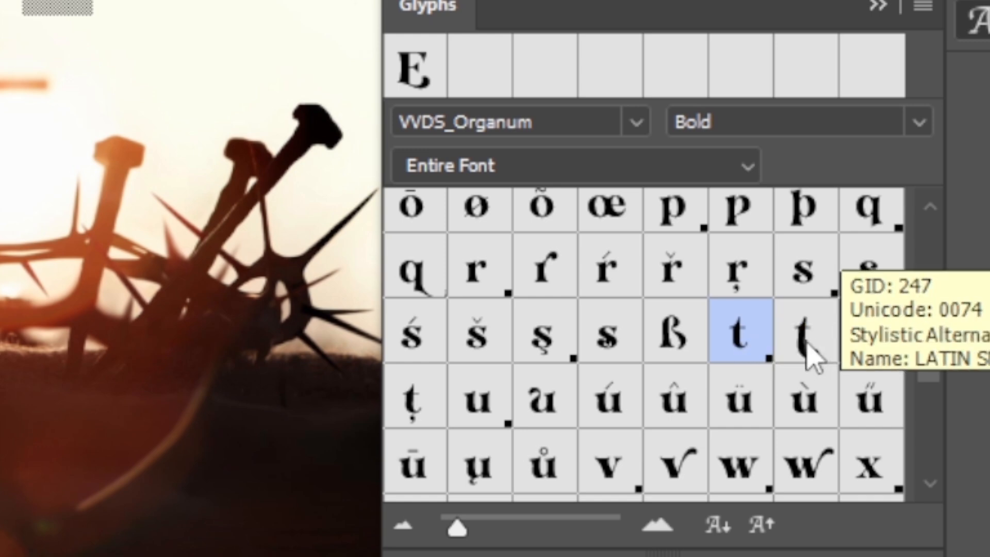
- Replace the selected letters in "aster" with the "st" ligature glyph from VVDS_Organum Bold and commit the text
scroll(778, 354, "down", 10)
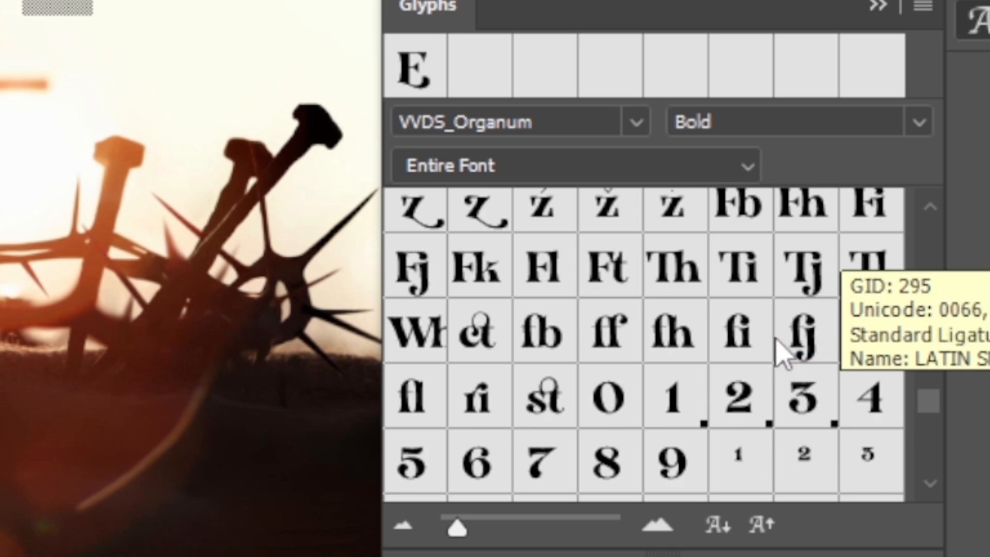
scroll(779, 354, "down", 3)
scroll(780, 356, "up", 12)
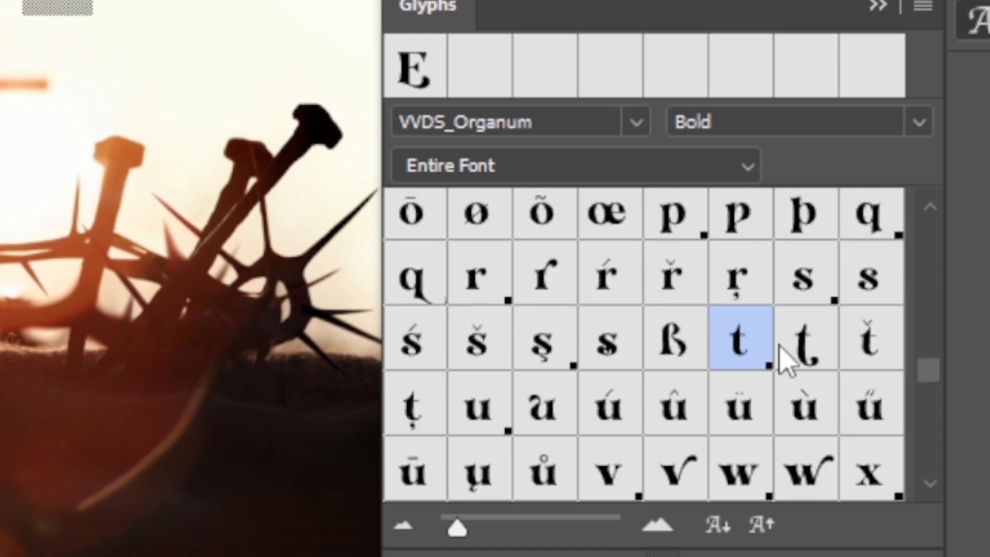
scroll(779, 356, "down", 3)
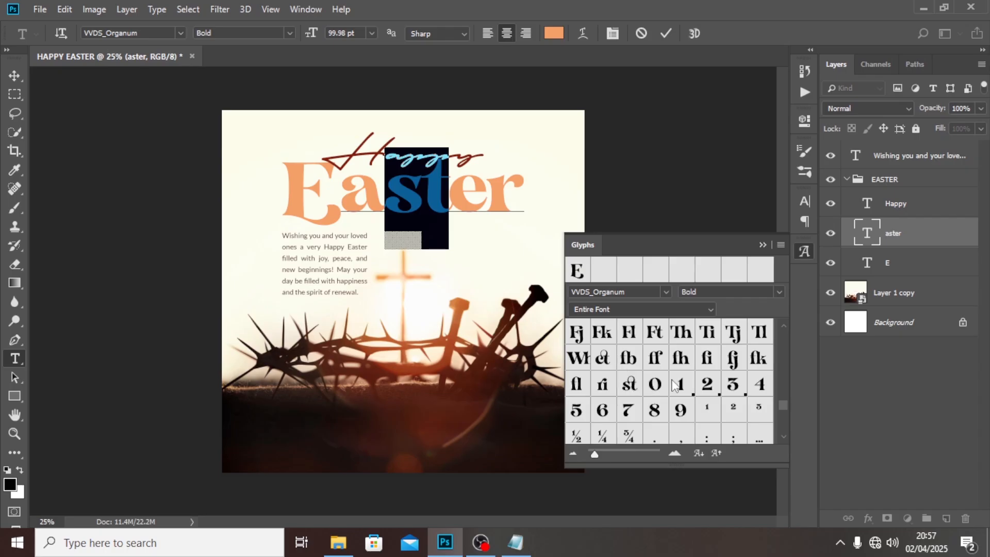
scroll(676, 387, "up", 2)
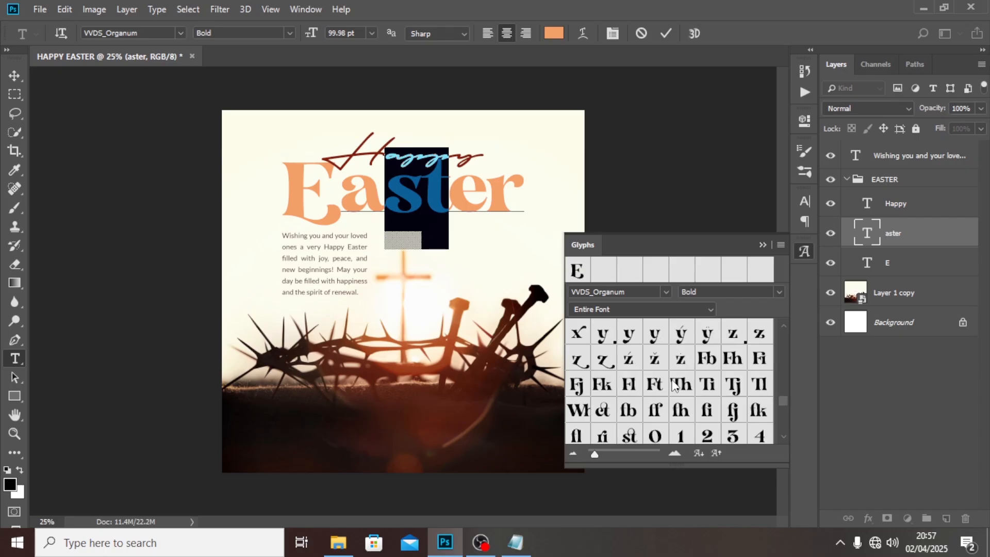
scroll(672, 384, "up", 2)
scroll(672, 384, "down", 8)
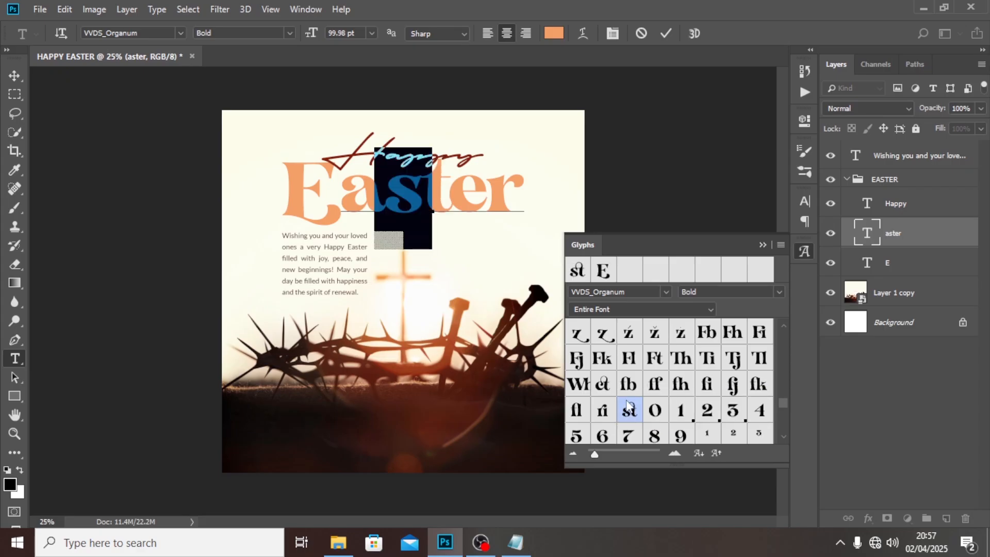
double_click(629, 432)
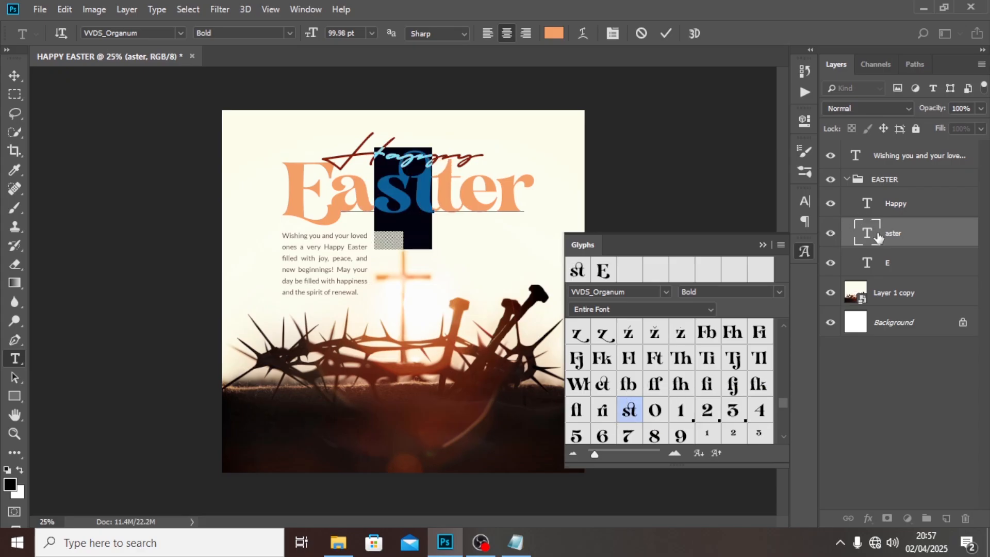
key("ctrl+Return")
key("v")
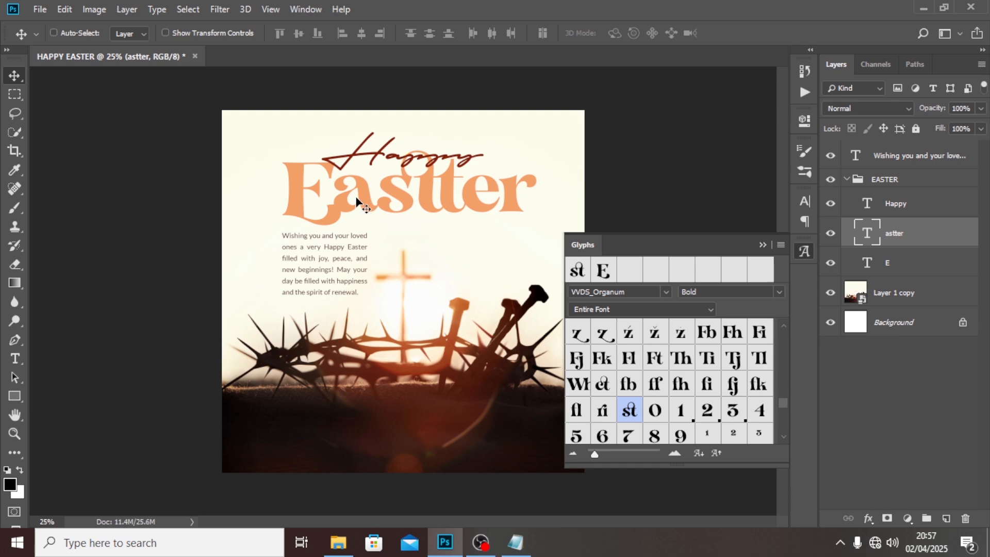
- Nudge the "astter" text to the right and delete the extra t after the "st" ligature
key("shift+Right")
key("shift+Right")
key("shift+Right")
key("shift+Right")
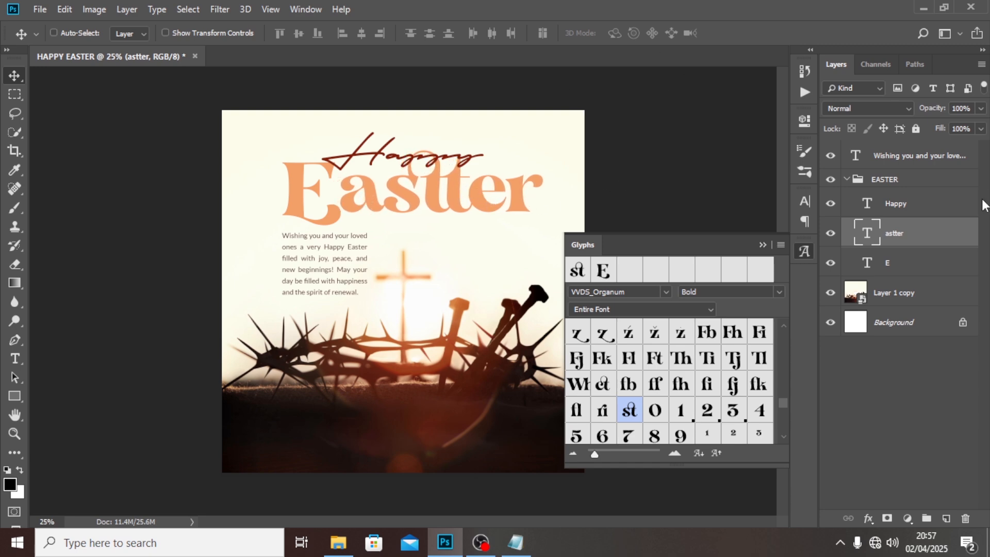
double_click(863, 237)
left_click(467, 199)
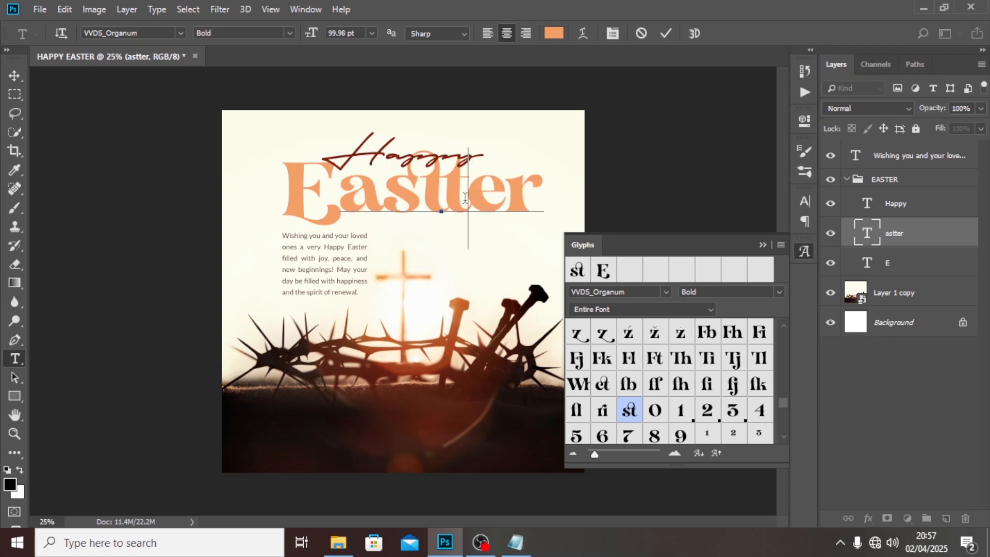
key("BackSpace")
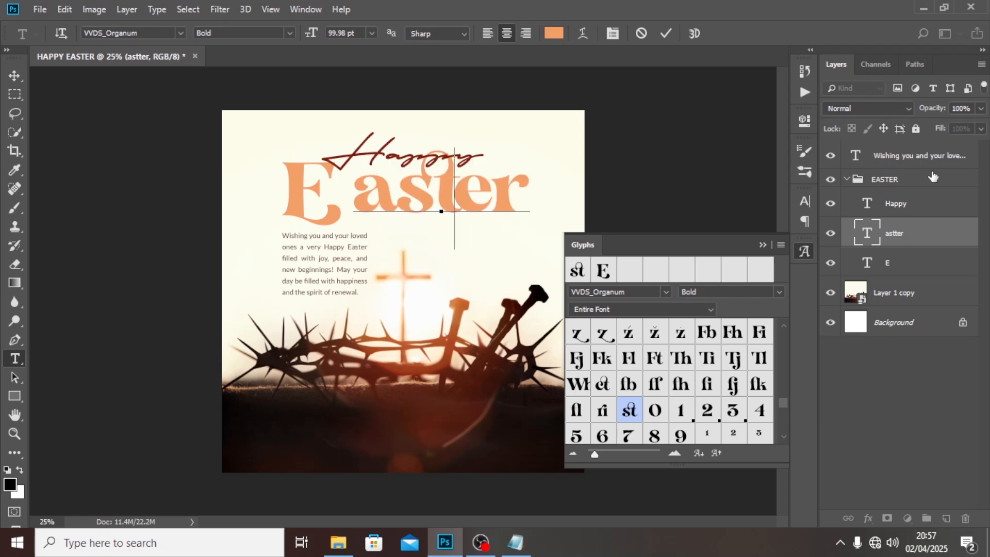
left_click(875, 239)
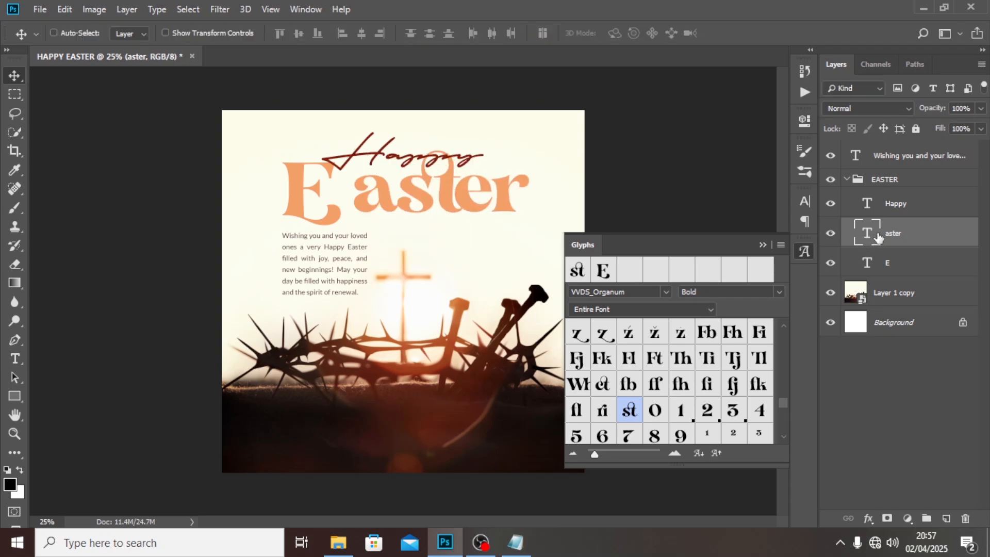
- Nudge the "aster" text left until its a sits against the capital E
key("shift+Left")
key("shift+Left")
key("shift+Left")
key("shift+Left")
key("shift+Left")
key("shift+Left")
key("shift+Left")
key("shift+Left")
key("shift+Left")
key("shift+Left")
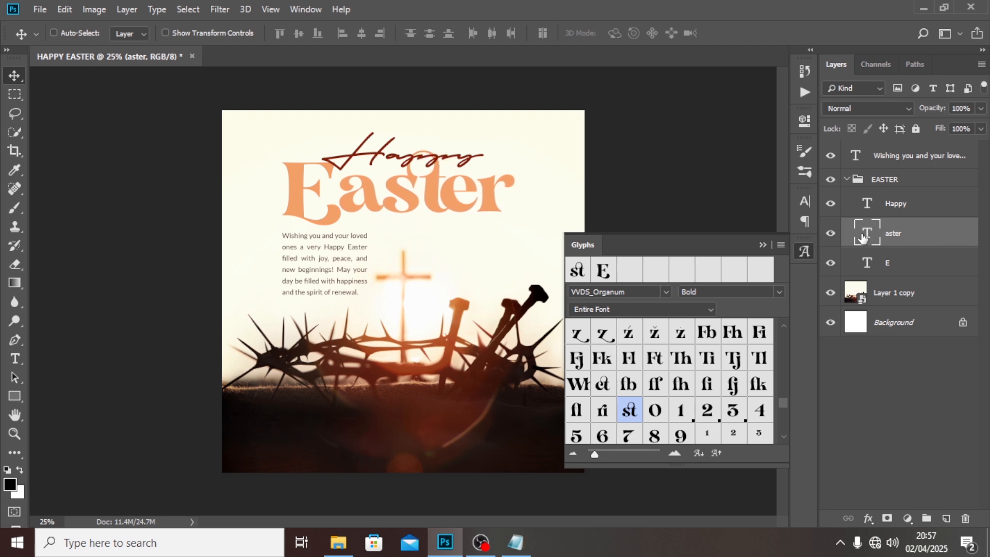
- Move the "aster" and "E" layers together to X 998 px, centring the headline against the guides, and hide the guides
left_click(891, 265, "ctrl")
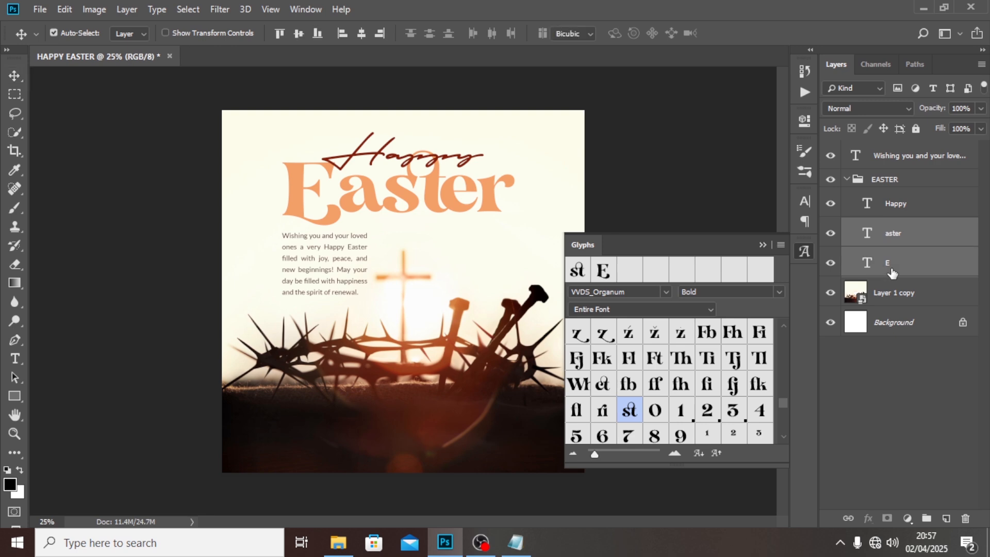
key("ctrl+t")
key("ctrl+semicolon")
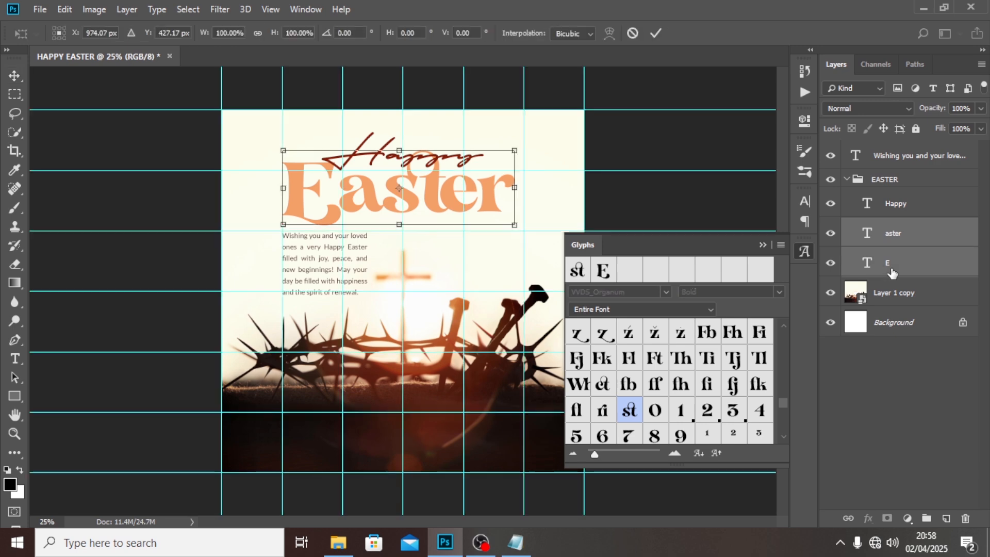
key("Right")
key("Right")
key("Right")
key("Right")
key("Right")
key("Right")
key("Return")
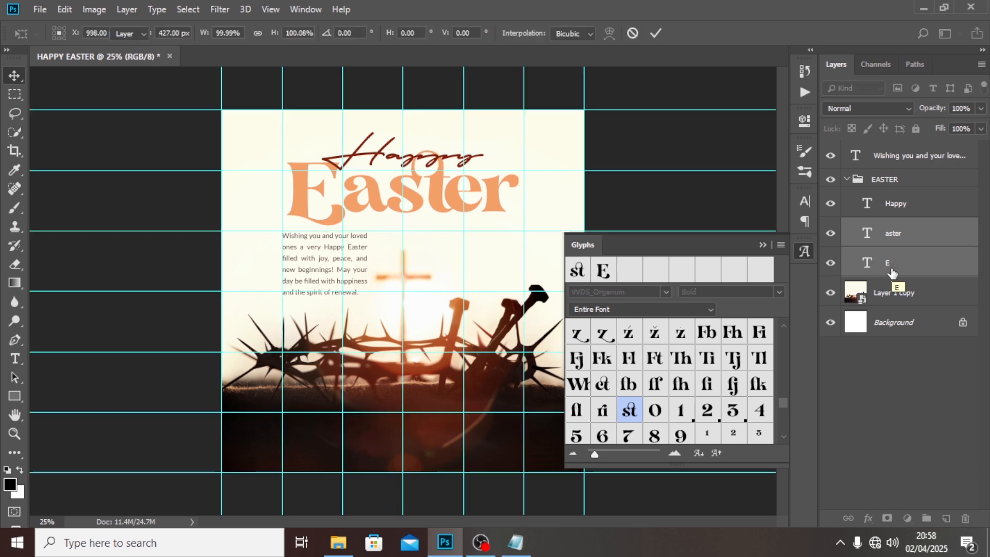
key("ctrl+semicolon")
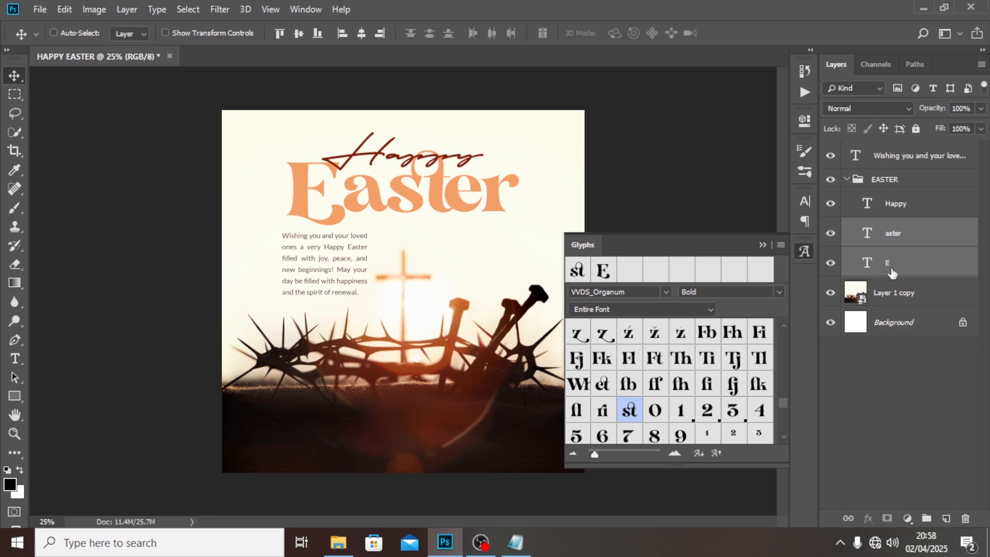
- Collapse the EASTER group, nudge the greeting paragraph right to the headline's left edge, and set its Lato weight to Bold
left_click(847, 180)
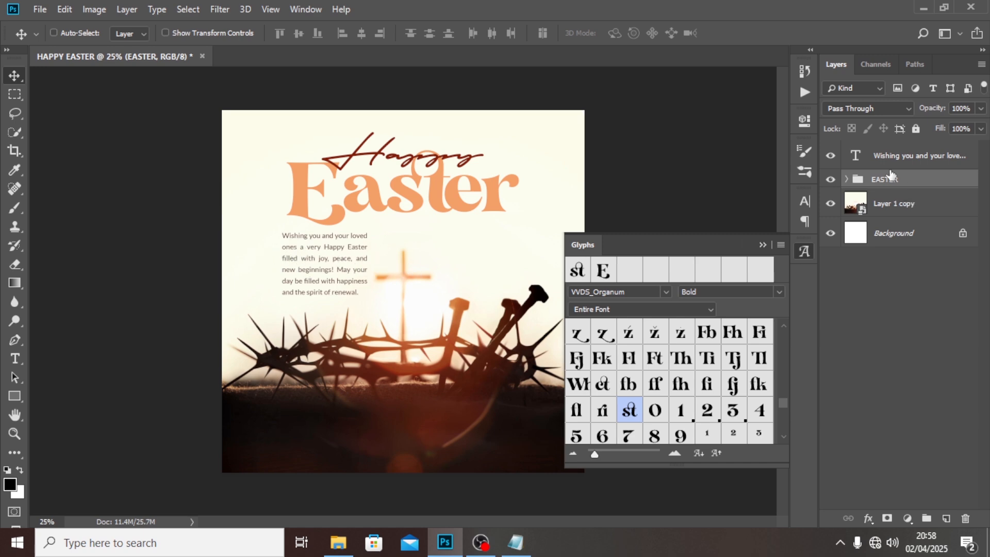
key("shift+Right")
key("shift+Right")
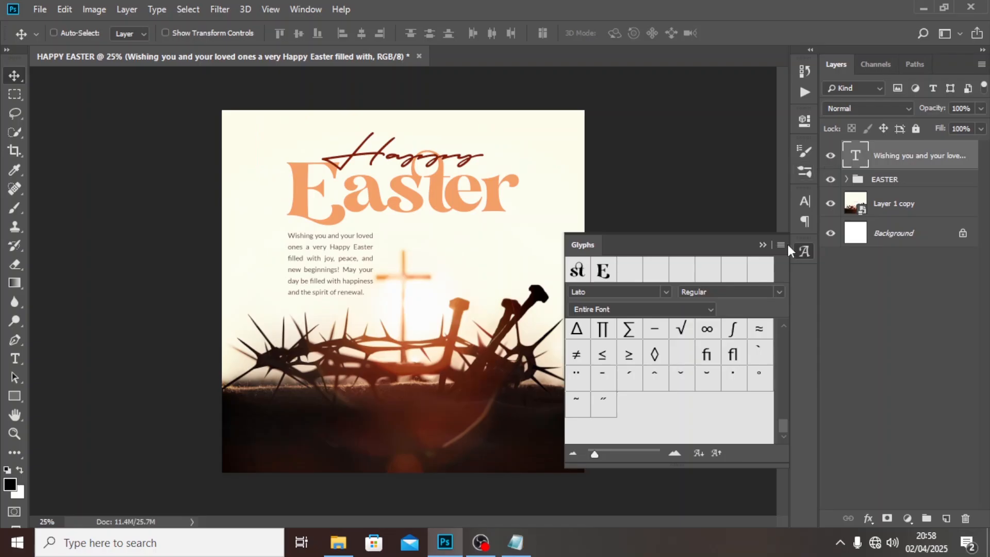
left_click(802, 202)
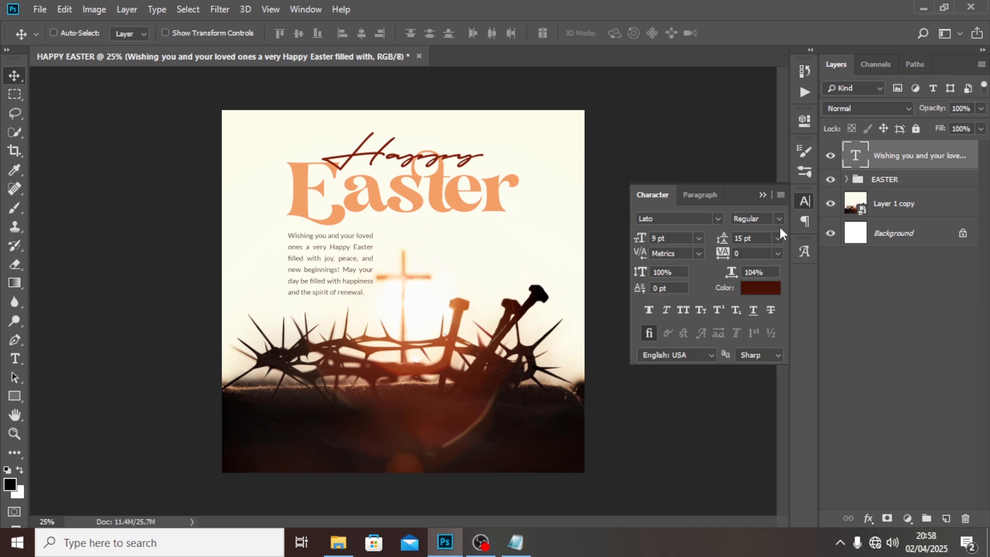
left_click(778, 218)
left_click(753, 301)
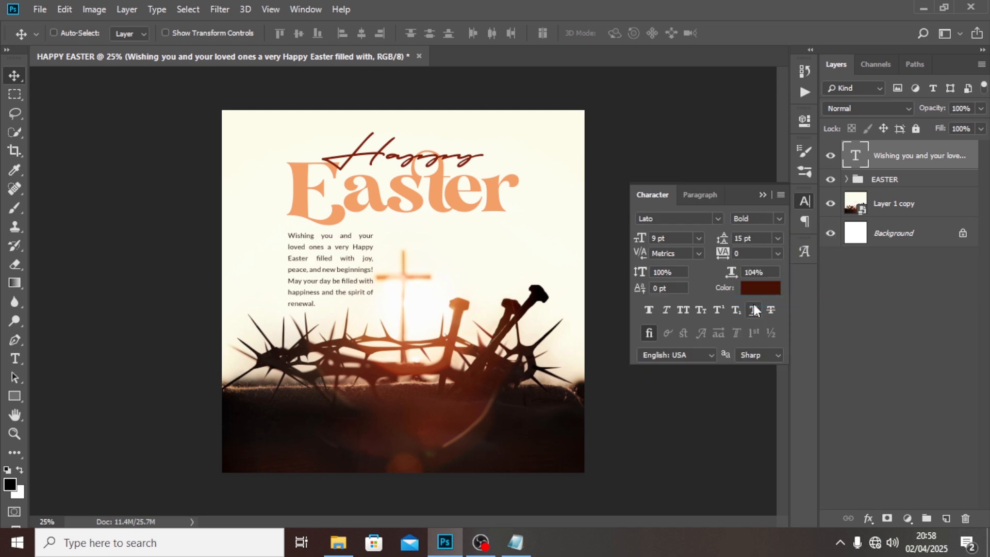
- Widen the greeting paragraph's text box slightly on its right side and commit the text
double_click(855, 155)
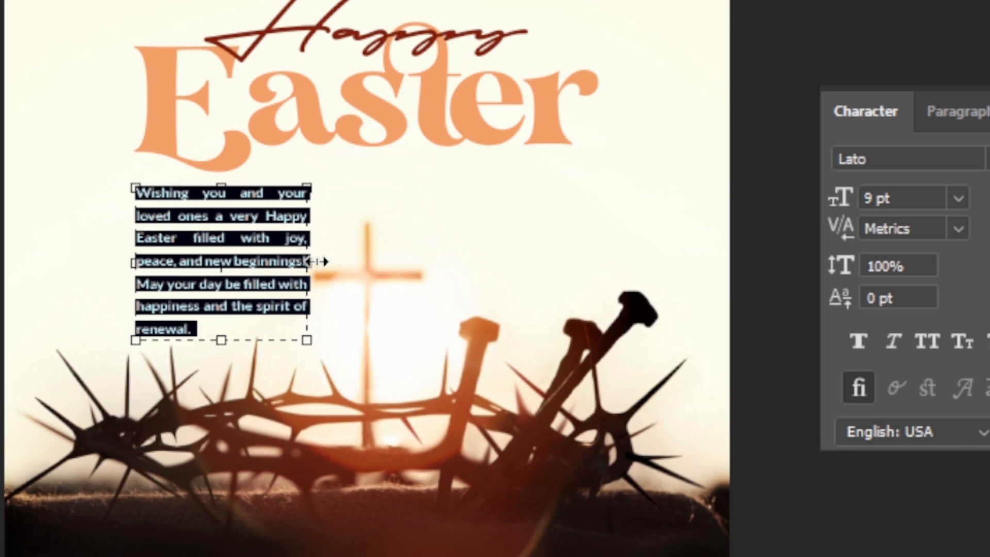
left_click_drag(378, 268, 359, 323)
left_click_drag(281, 369, 326, 330)
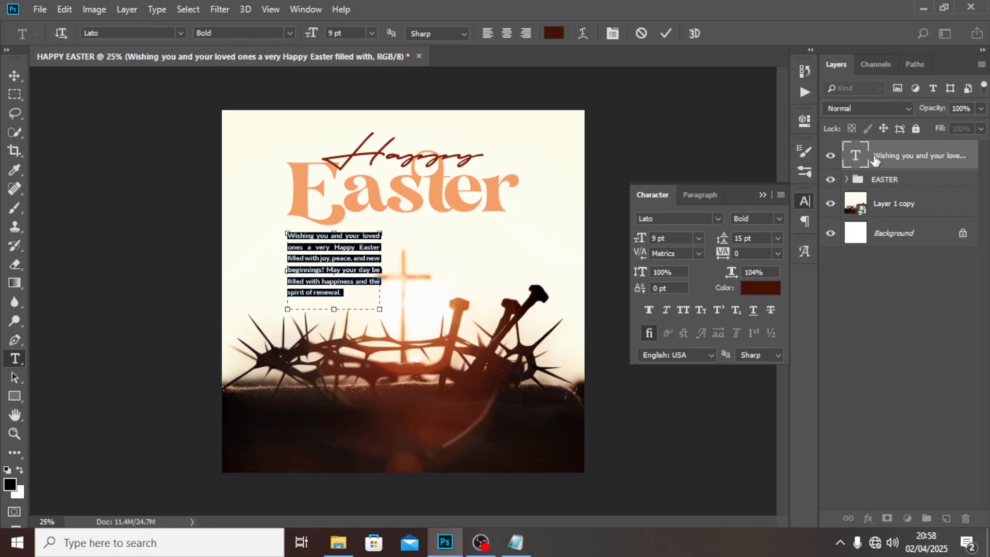
left_click(874, 159)
key("v")
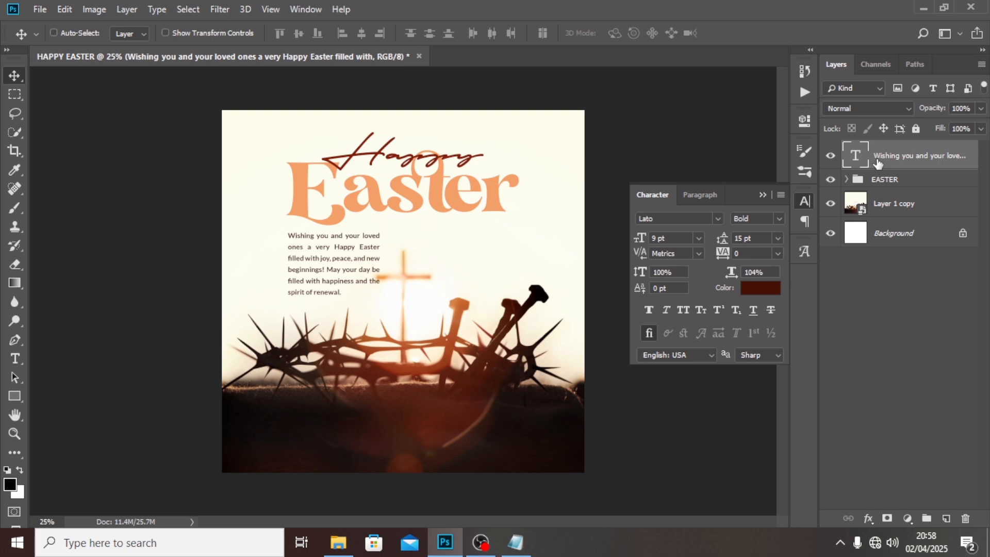
- Nudge the greeting paragraph down about 60 px below the "Easter" headline
key("shift+Down")
key("shift+Down")
key("shift+Down")
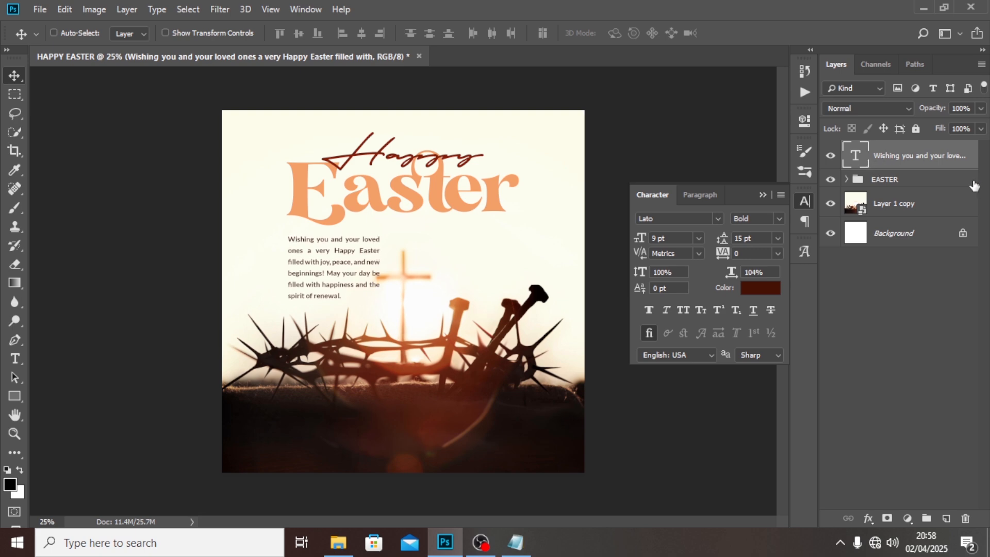
key("shift+Down")
key("shift+Down")
key("shift+Down")
key("shift+Down")
key("shift+Down")
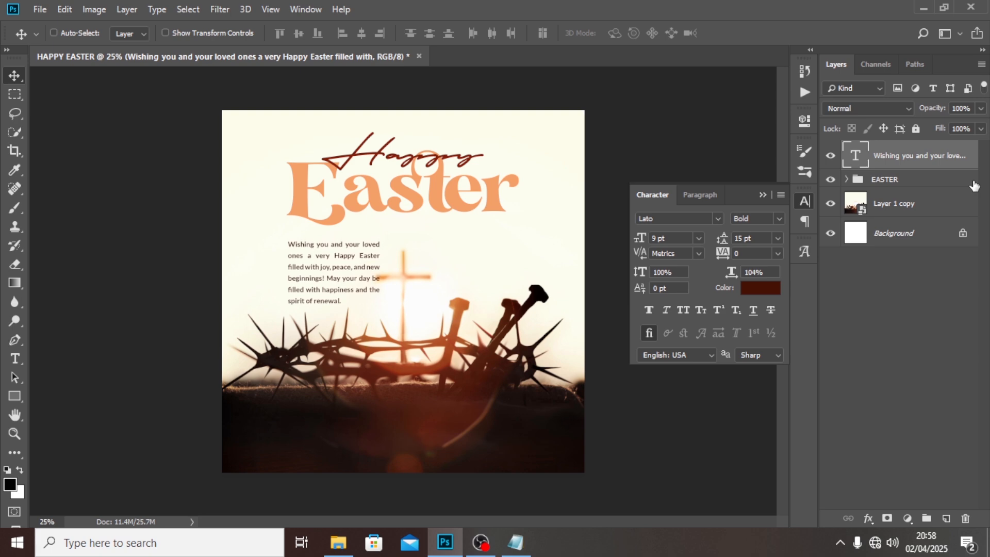
- Nudge the EASTER group down about 50 px, closer to the greeting paragraph
left_click(928, 178)
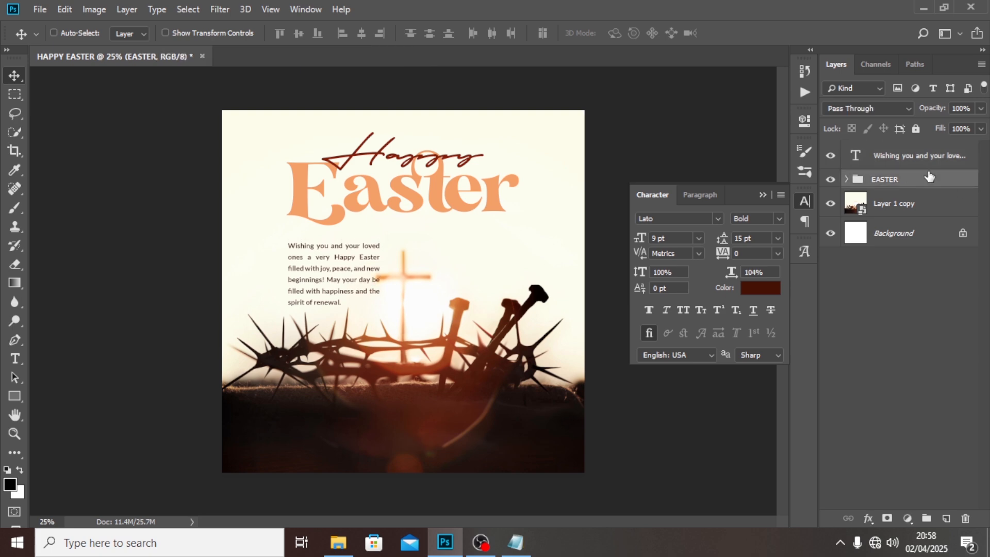
key("shift+Down")
key("shift+Down")
key("shift+Down")
key("shift+Down")
key("shift+Down")
key("shift+Down")
key("shift+Down")
key("shift+Down")
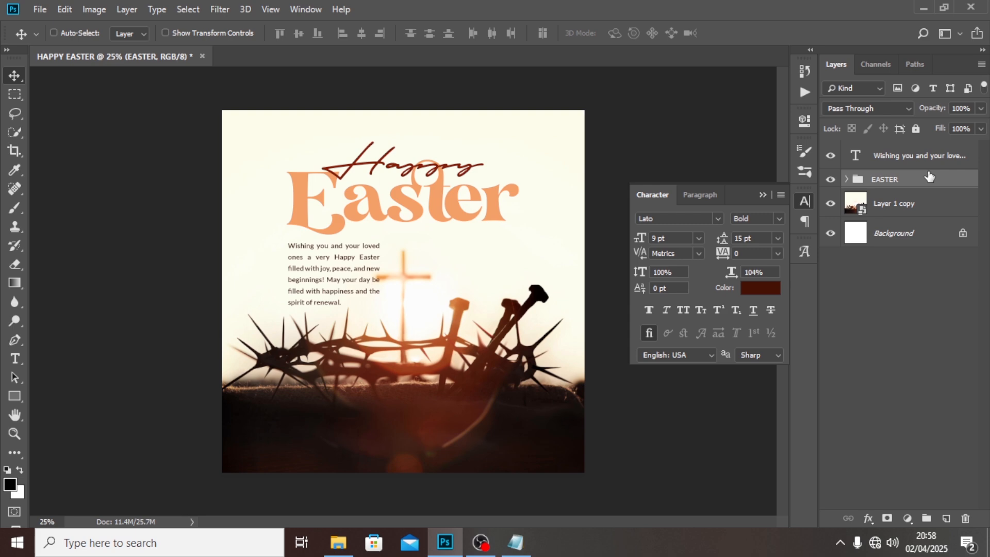
- Place the "details copy" image from the FILES folder into the flyer as an embedded object
left_click(40, 10)
left_click(52, 270)
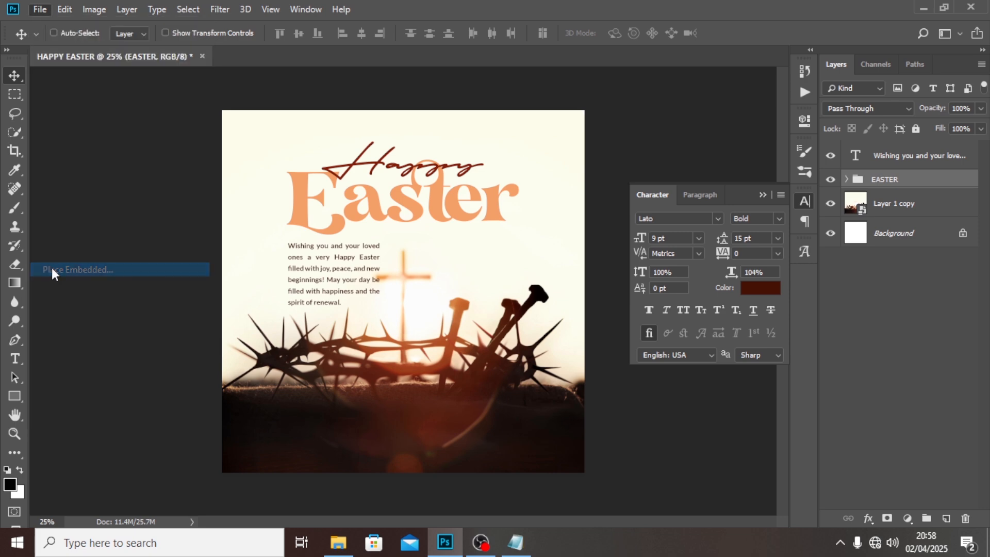
left_click(252, 142)
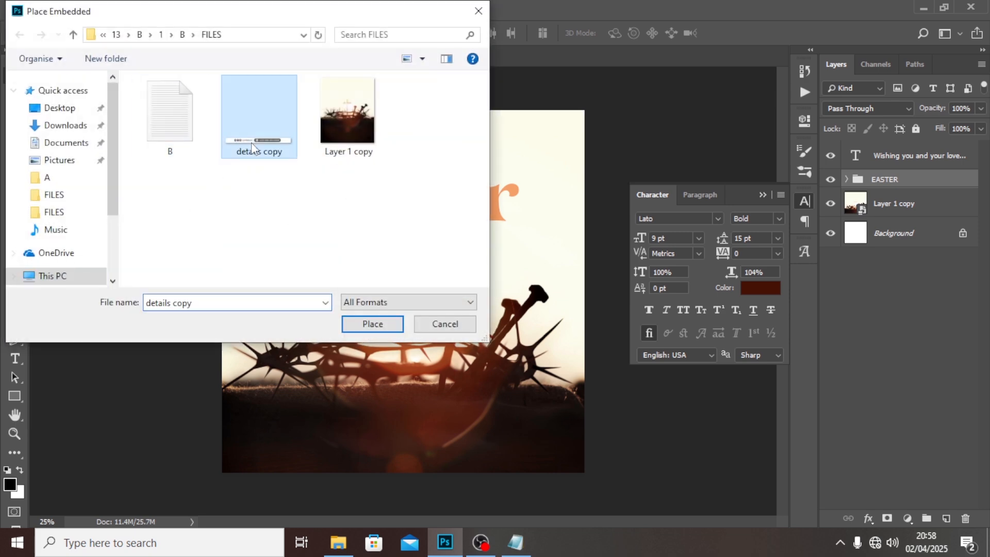
left_click(376, 330)
- Move the contact details bar, horizontally centred, into the flyer's dark bottom area, then nudge it up about 60 px with the guides hidden
key("ctrl+semicolon")
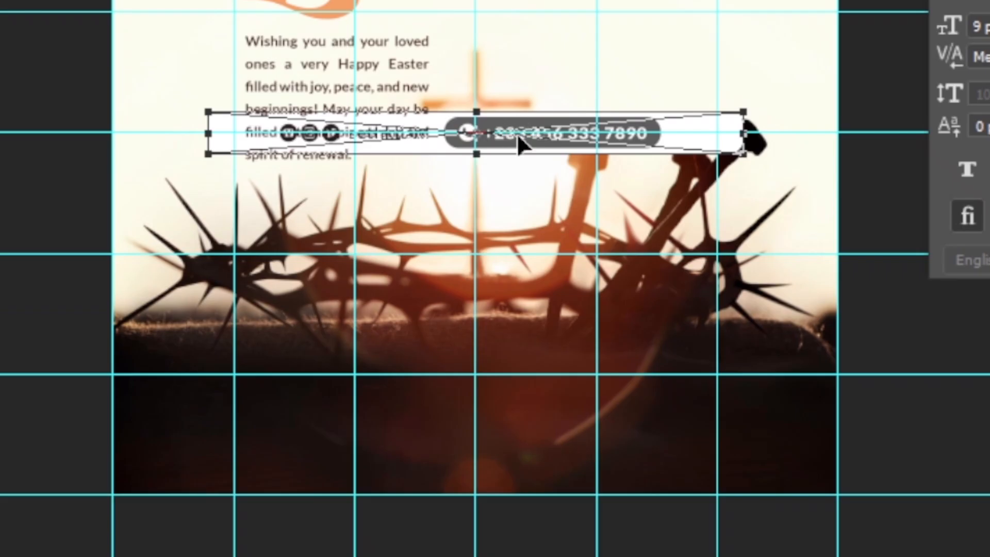
left_click_drag(539, 133, 525, 432)
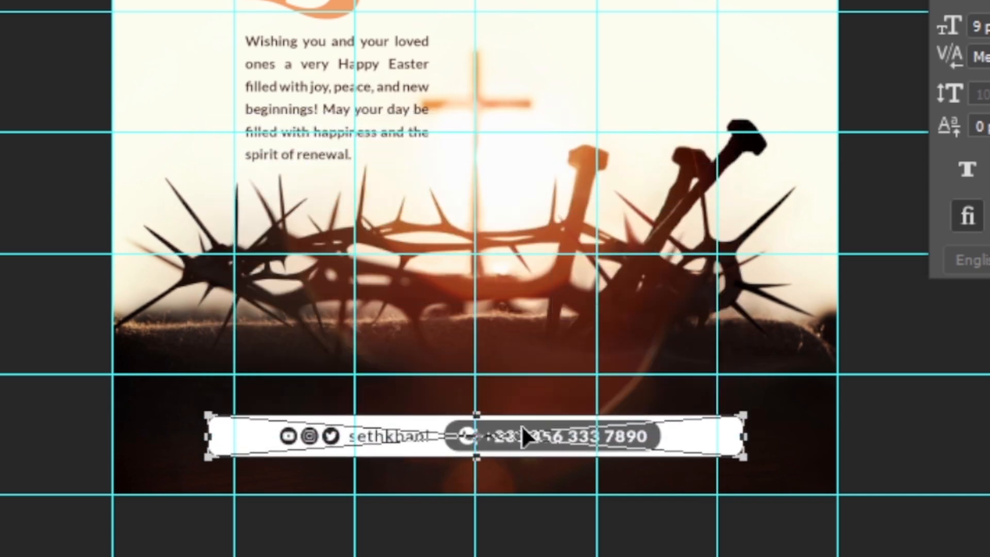
key("Return")
key("ctrl+semicolon")
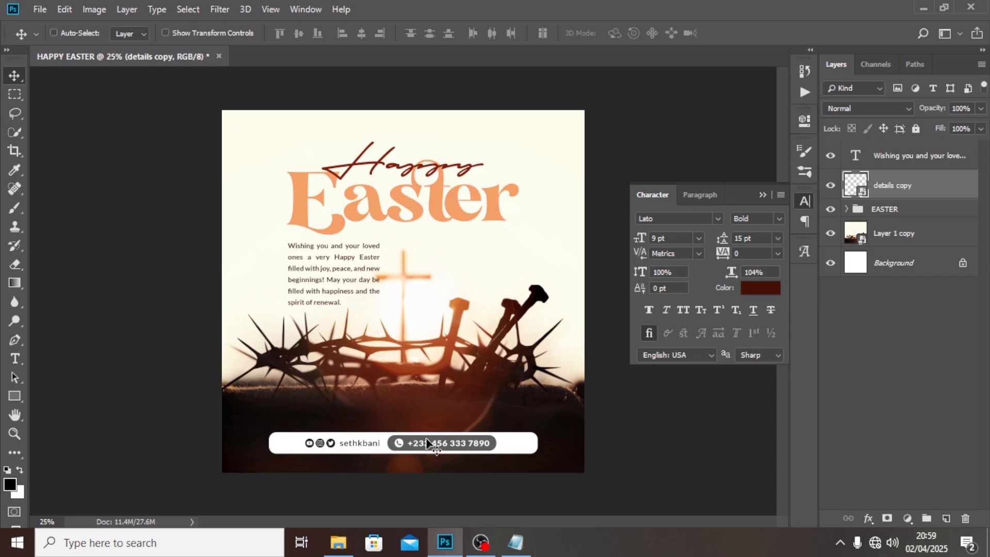
key("shift+Up")
key("shift+Up")
key("shift+Up")
key("shift+Up")
key("shift+Up")
key("shift+Up")
key("shift+Up")
key("shift+Up")
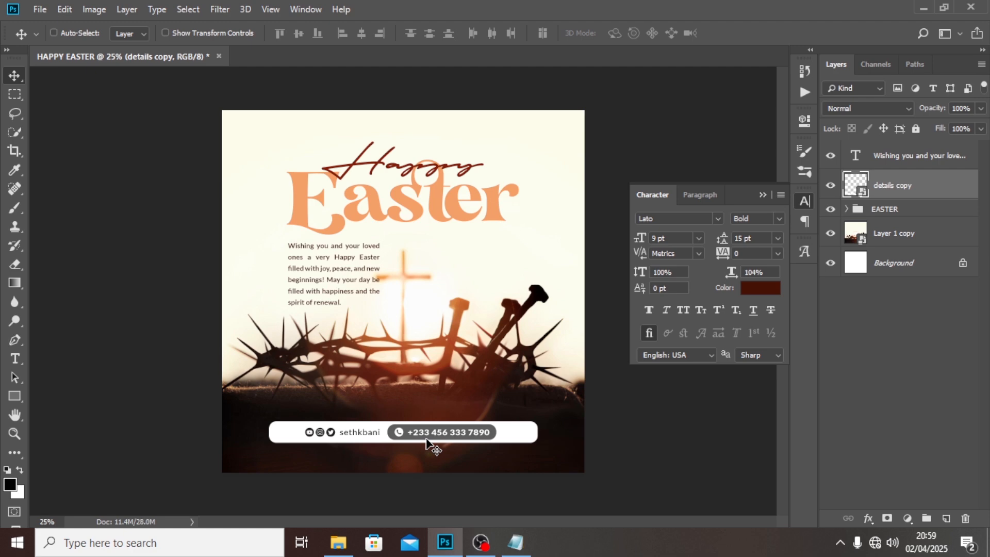
- Nudge the contact details bar down about 20 px and move its layer above the greeting text layer
key("shift+Down")
key("shift+Down")
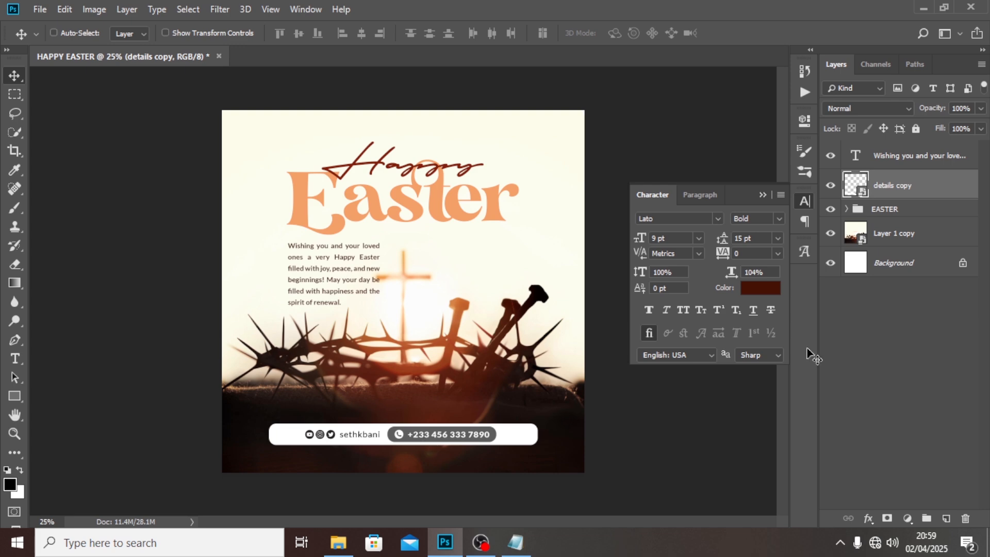
left_click_drag(907, 184, 909, 146)
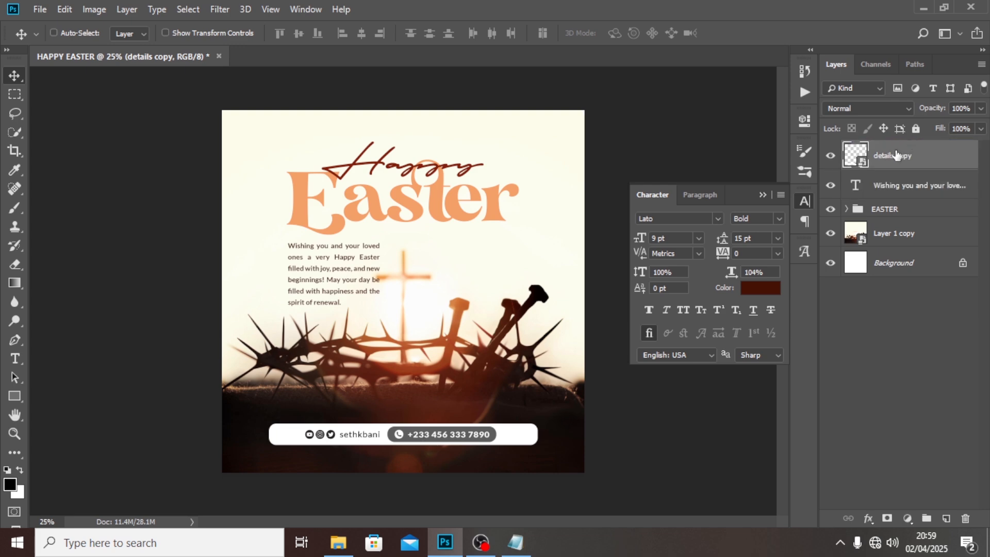
- On a new layer, paint one soft 600 px dab over the "te" of "Easter" in the headline's sampled orange
left_click(946, 518)
key("b")
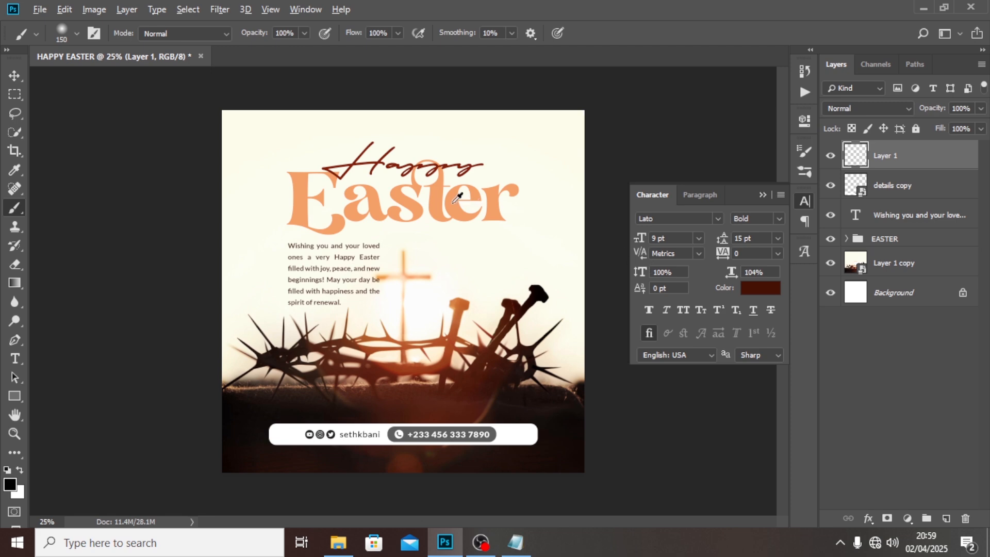
left_click(453, 201, "alt")
key("bracketright")
key("bracketright")
key("bracketright")
key("bracketright")
key("bracketright")
key("bracketright")
key("bracketright")
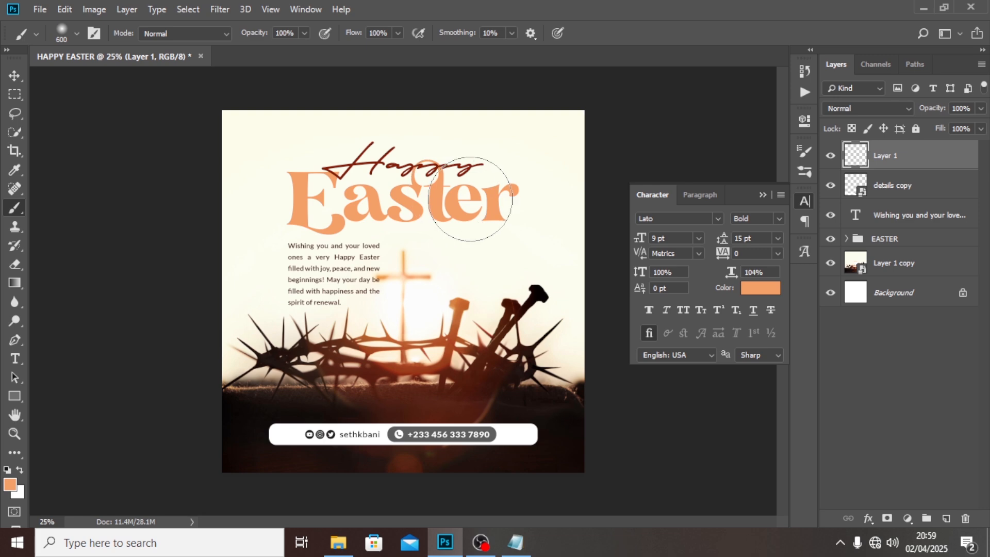
left_click(470, 199)
- Set the orange dab's layer to Linear Dodge (Add) and shift the glow slightly up and right, above the end of "Easter"
left_click(883, 108)
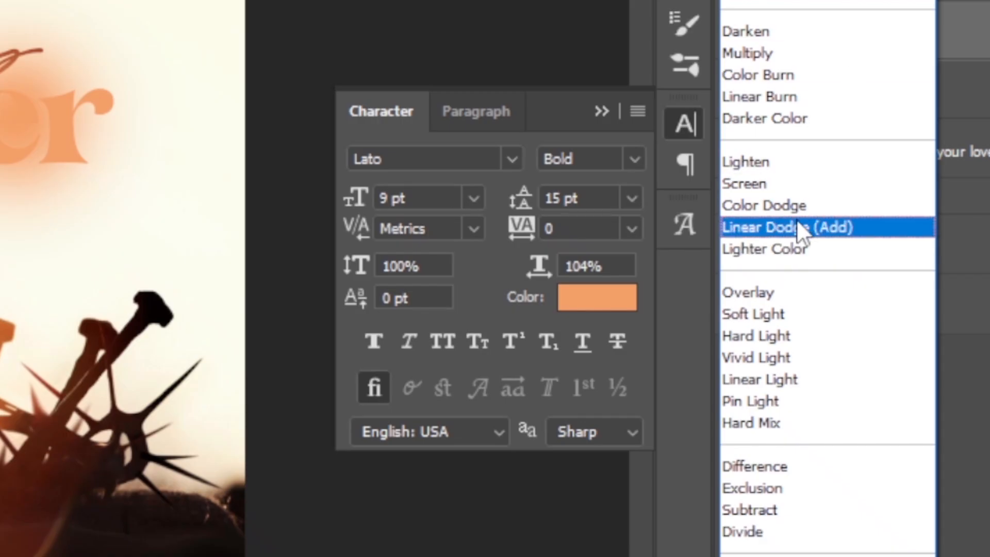
left_click(857, 252)
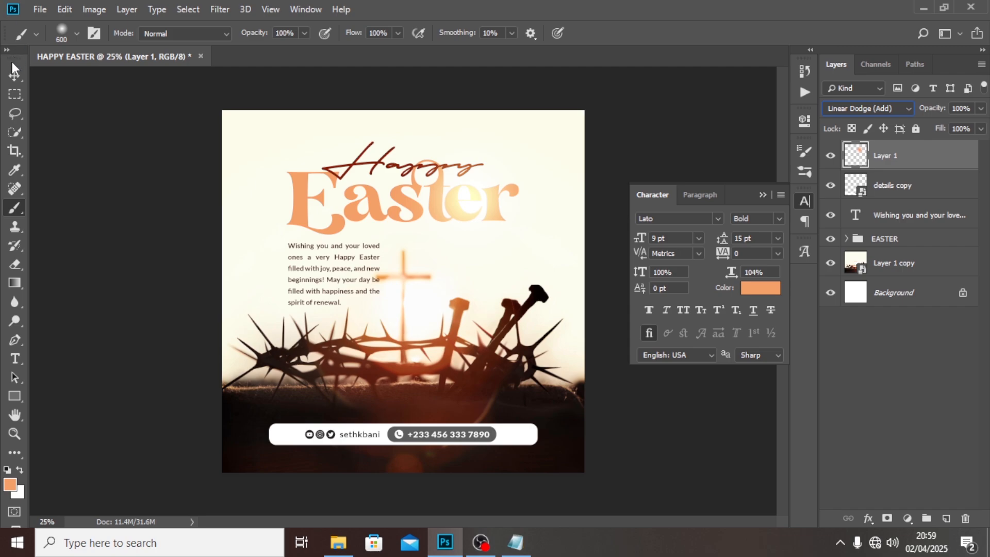
left_click(14, 67)
mouse_move(487, 208)
left_mouse_down()
mouse_move(507, 183)
mouse_move(496, 193)
left_mouse_up()
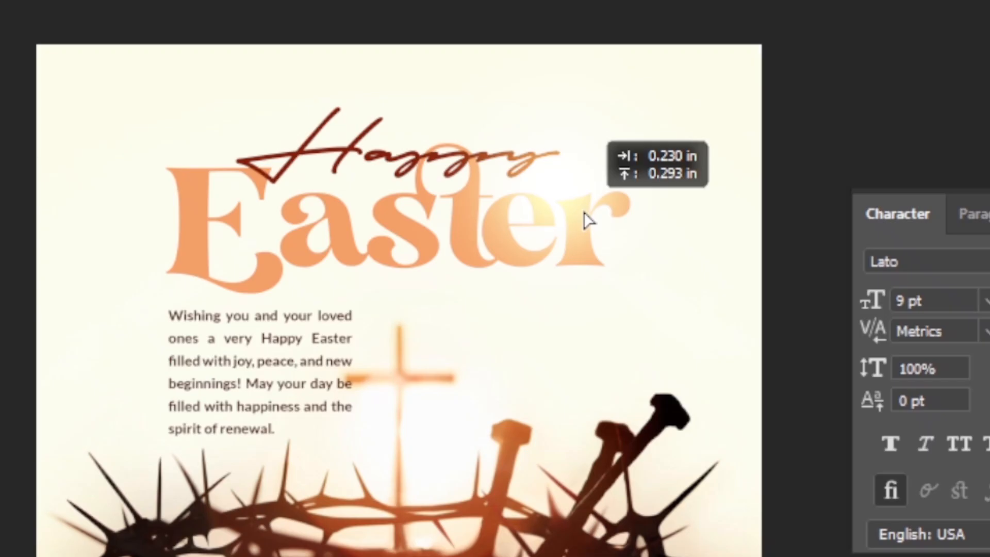
left_click_drag(584, 213, 585, 197)
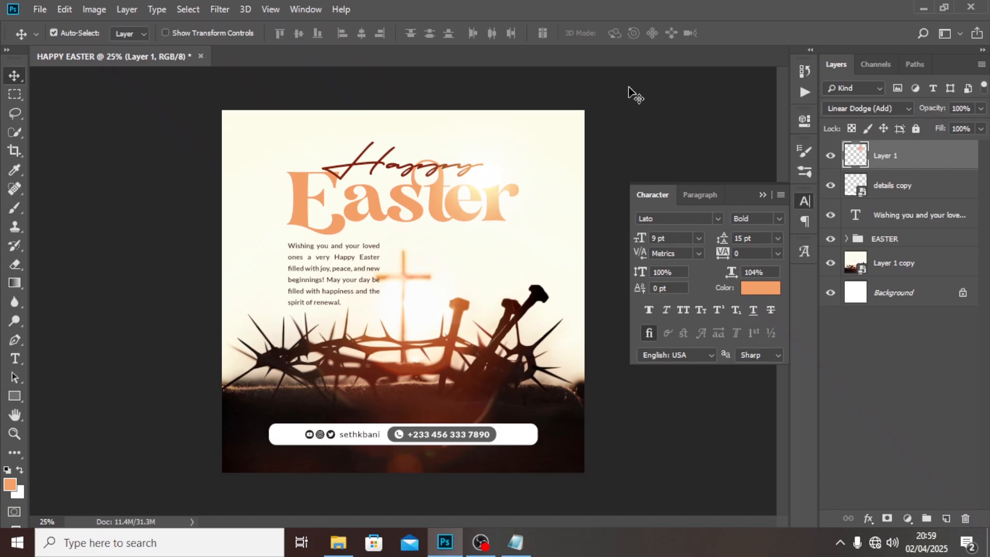
- Duplicate the glow onto the start of "Happy" and add a second copy there at 59% opacity, shifted slightly down and right
key("ctrl+j")
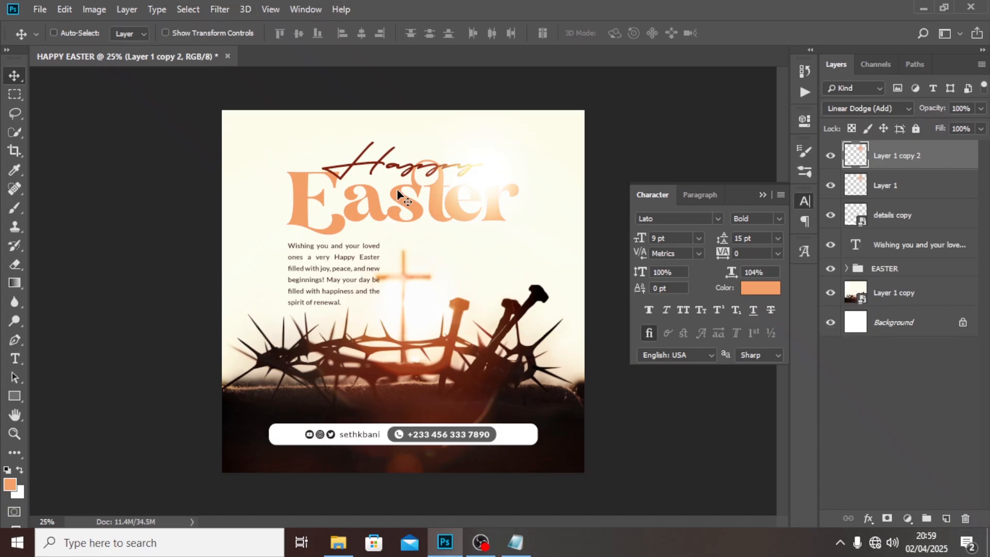
left_click_drag(472, 191, 334, 175)
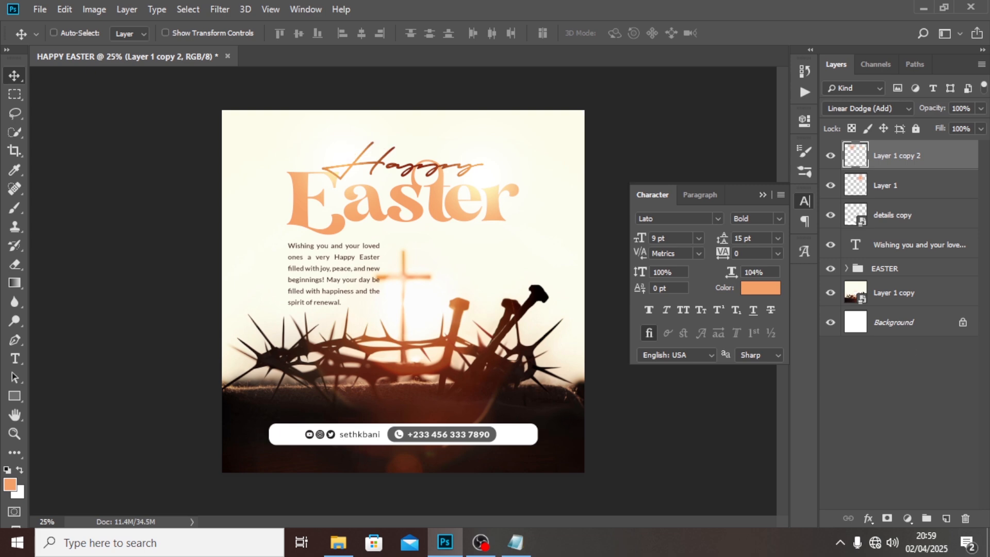
key("ctrl+j")
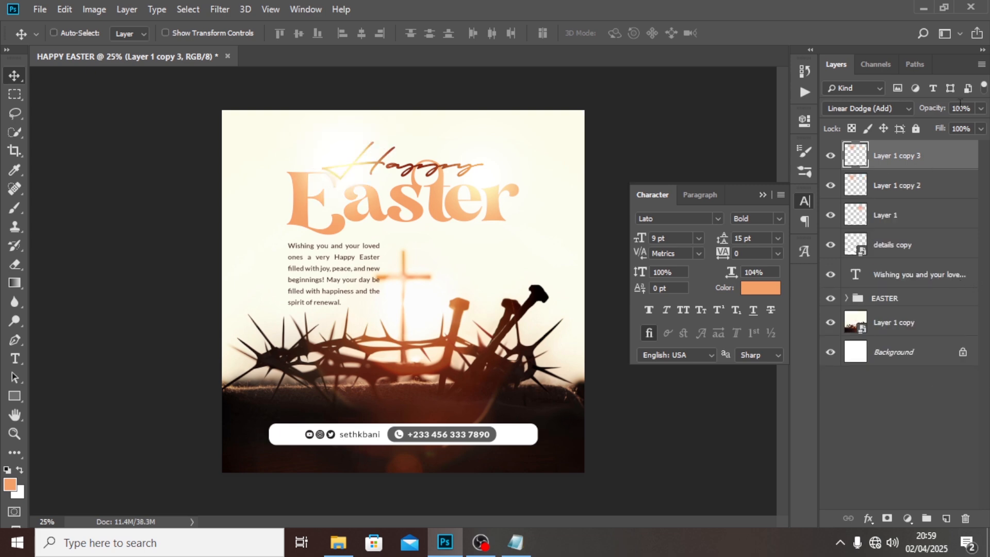
left_click(980, 108)
left_click_drag(961, 128, 952, 127)
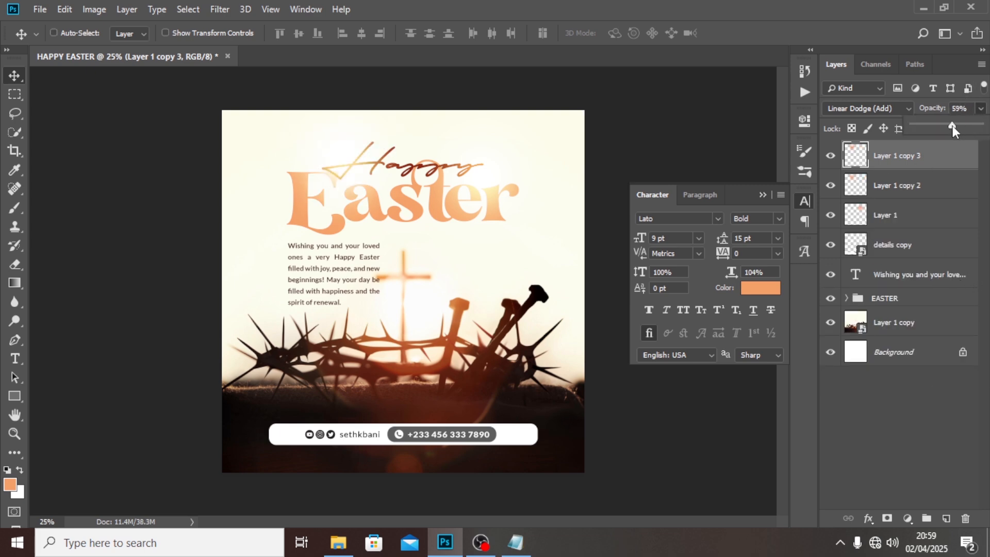
left_click_drag(343, 174, 351, 184)
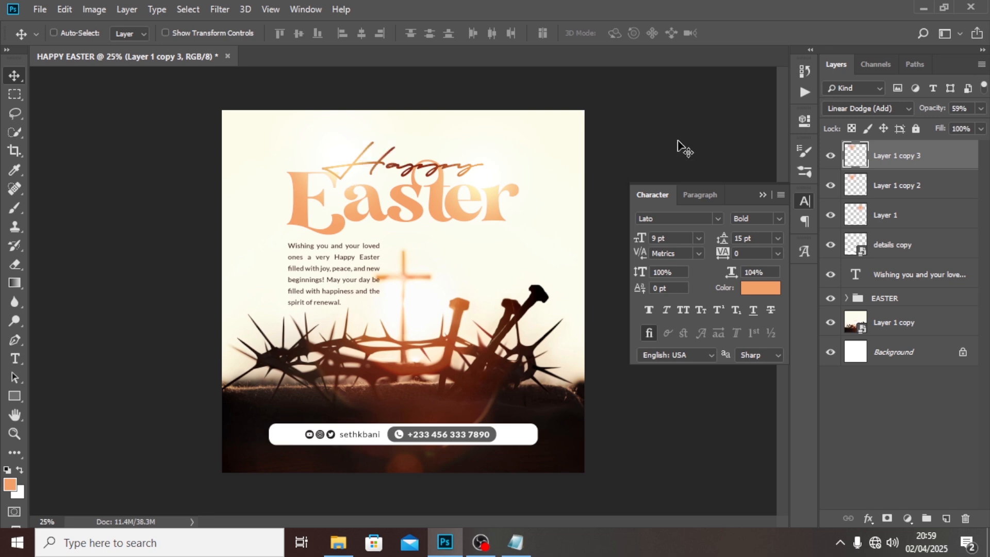
- Group the three glow layers together with the details copy layer and name the group GLOW
left_click(881, 249, "shift")
key("ctrl+g")
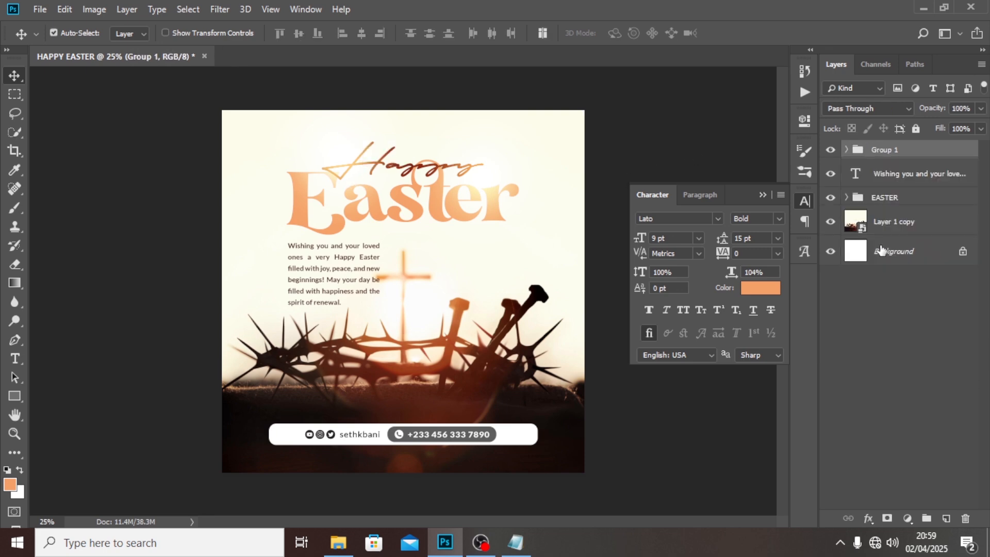
double_click(887, 150)
type("GLOW")
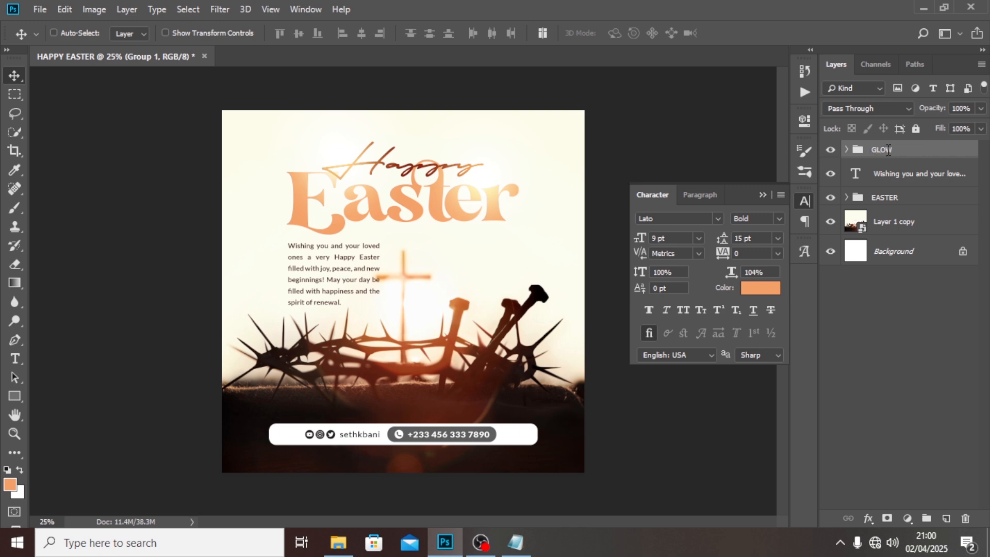
key("Return")
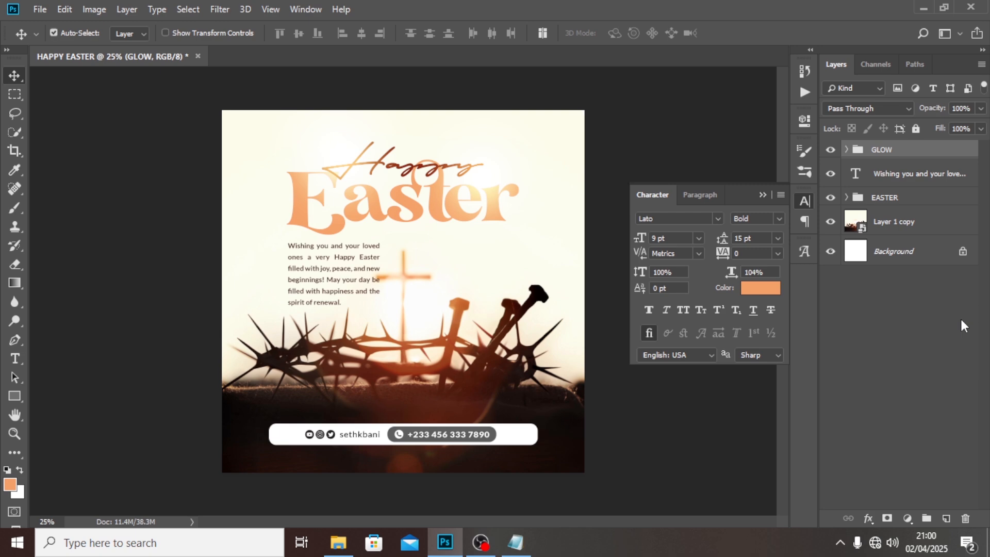
- Stamp all visible layers into a new top layer, convert it to a smart object and set it to Soft Light
key("ctrl+shift+alt+e")
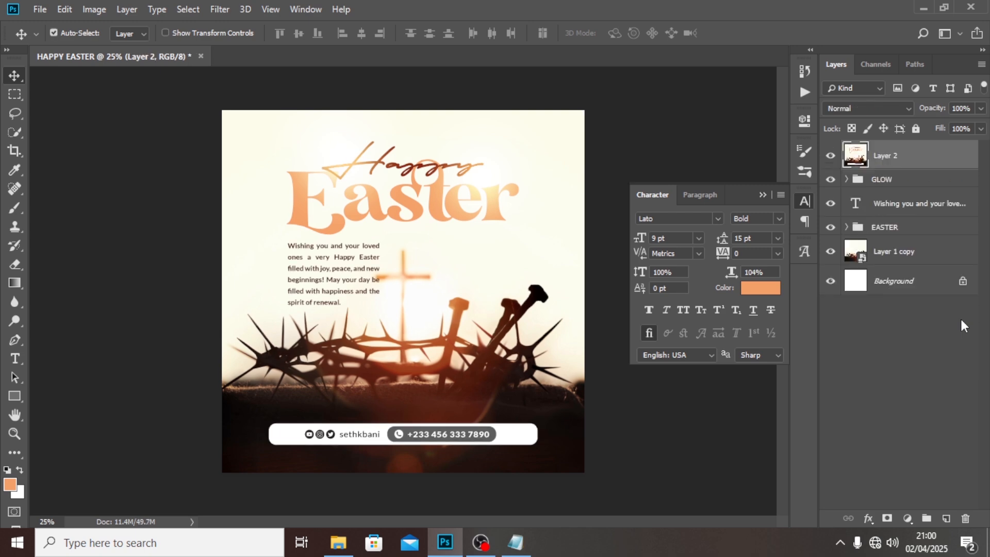
right_click(881, 159)
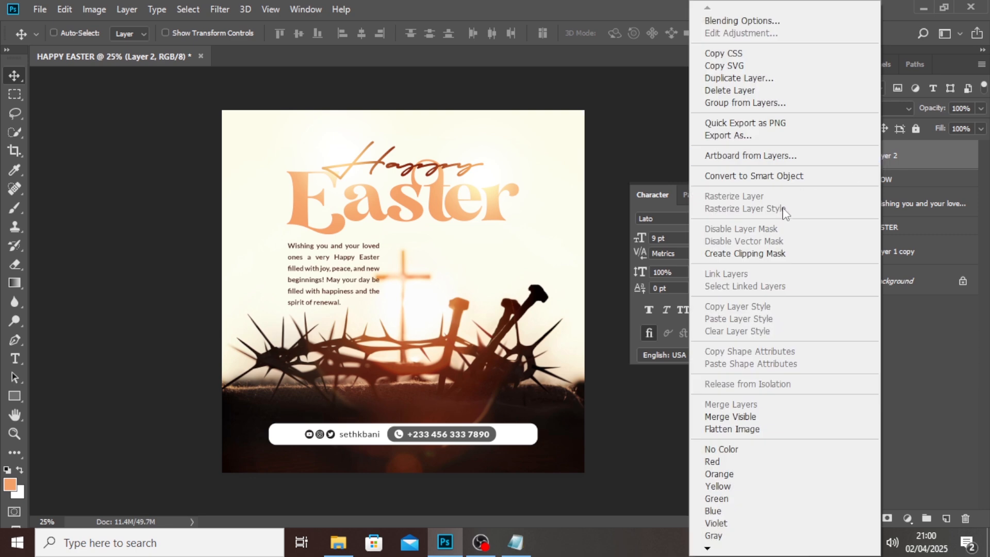
left_click(756, 183)
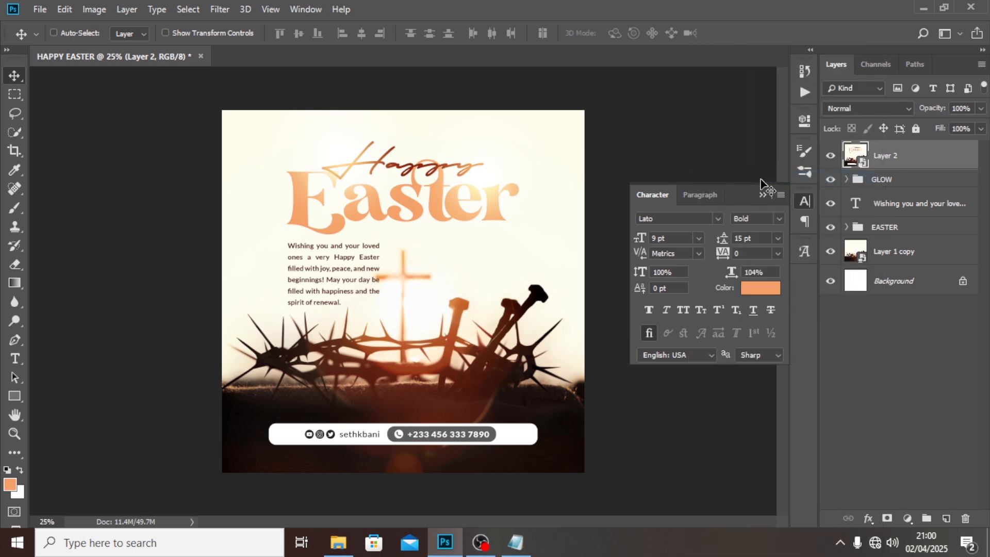
left_click(848, 108)
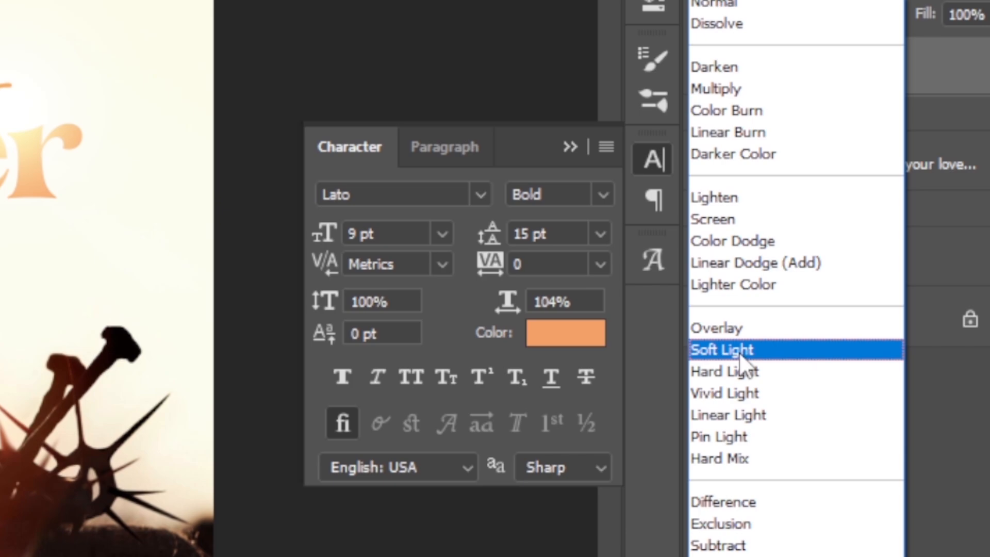
left_click(740, 352)
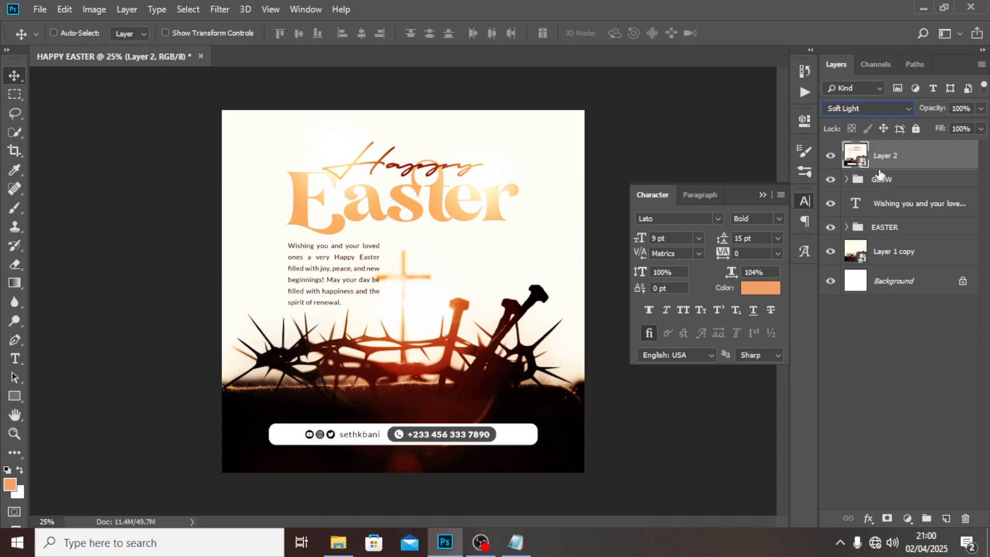
- Mask the Soft Light layer, hiding it with a soft 600 px brush across the dark bottom area and restoring it along the horizon
left_click(887, 518)
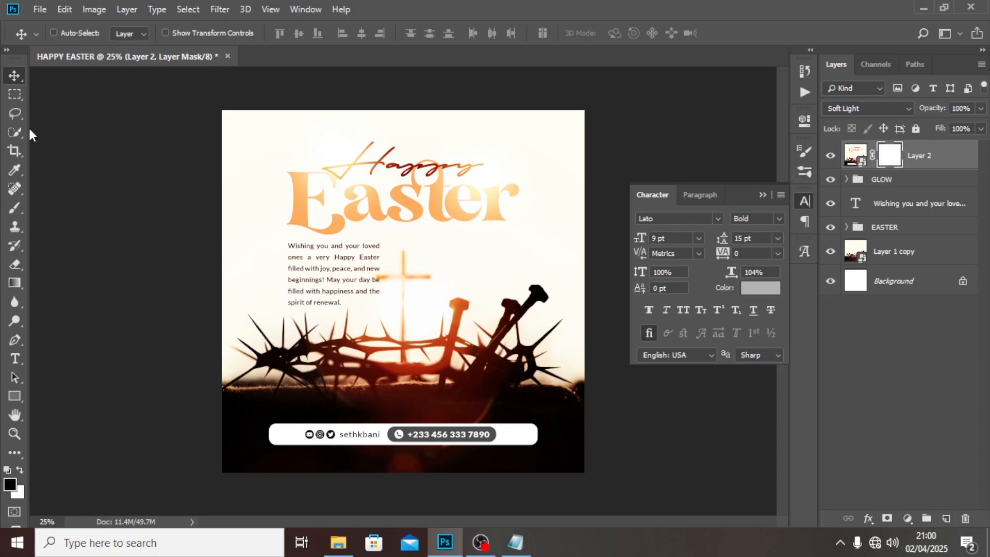
left_click(14, 208)
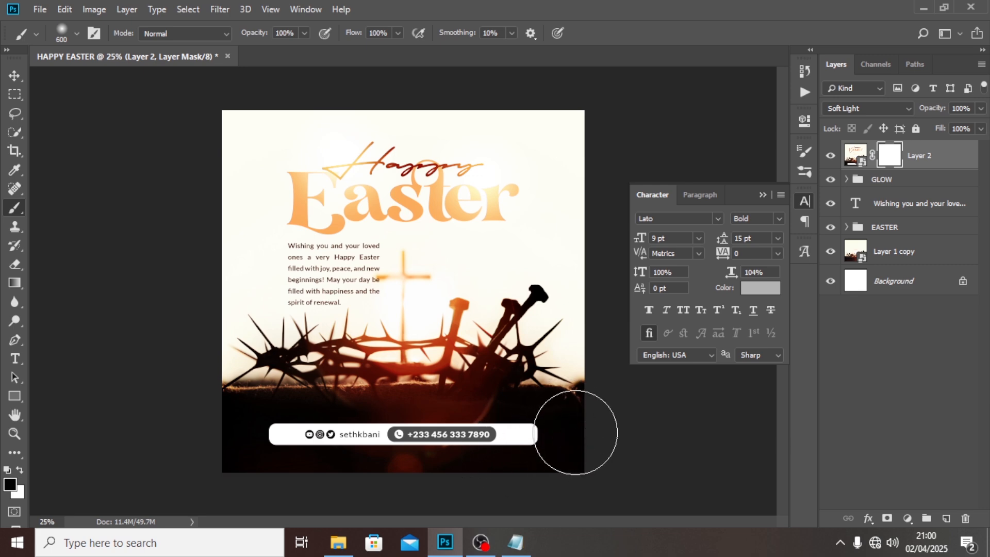
left_click_drag(474, 439, 148, 438)
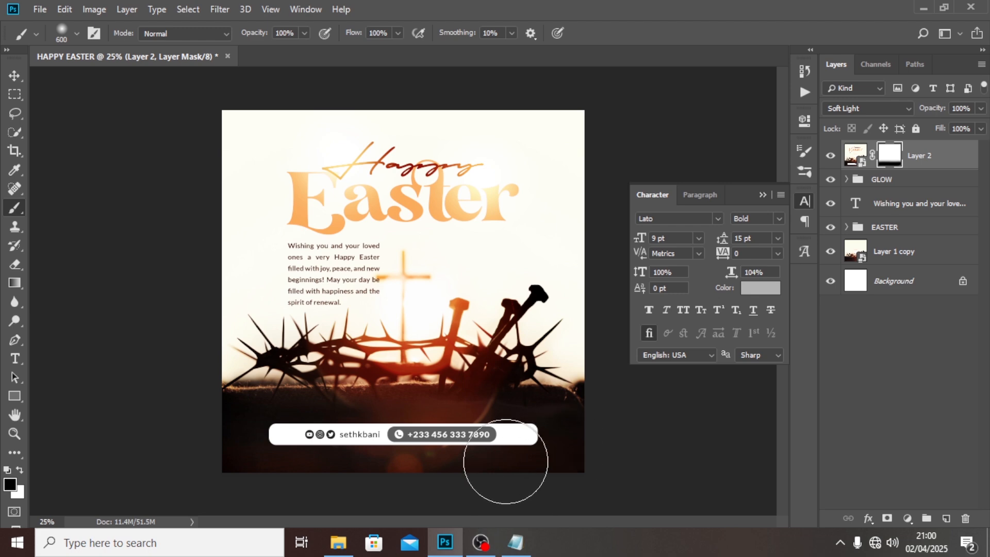
key("x")
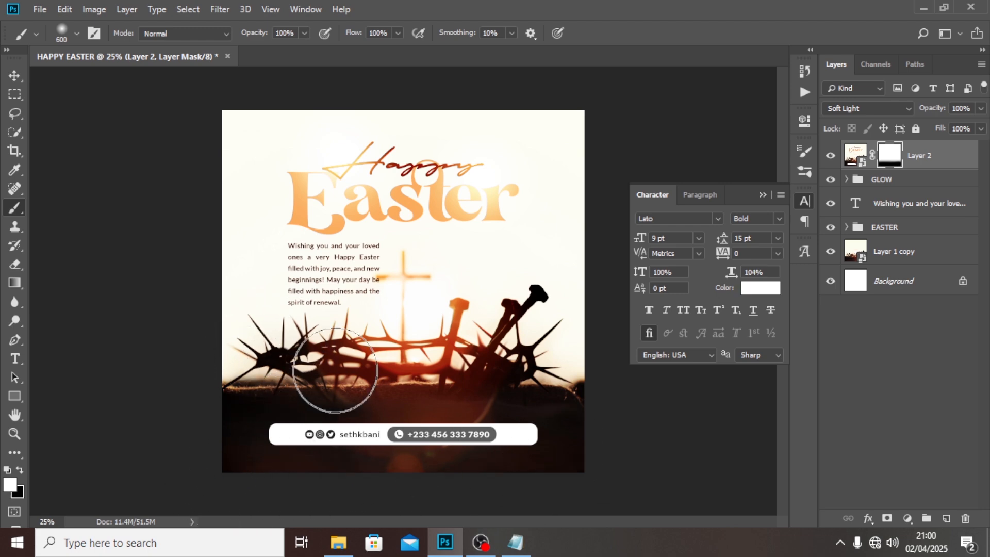
left_click_drag(614, 352, 614, 356)
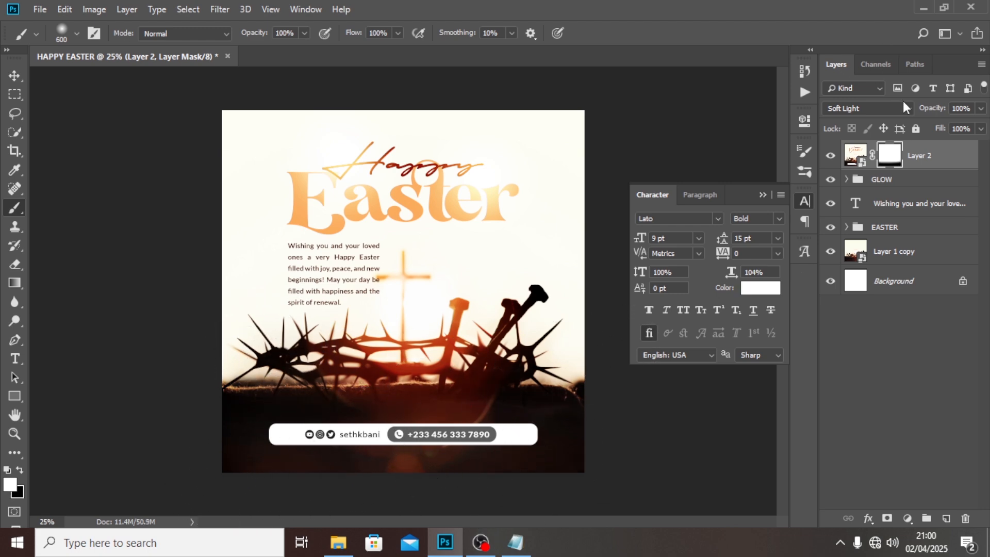
- Add a Vibrance adjustment layer on top and raise its vibrance to the maximum
left_click(925, 161)
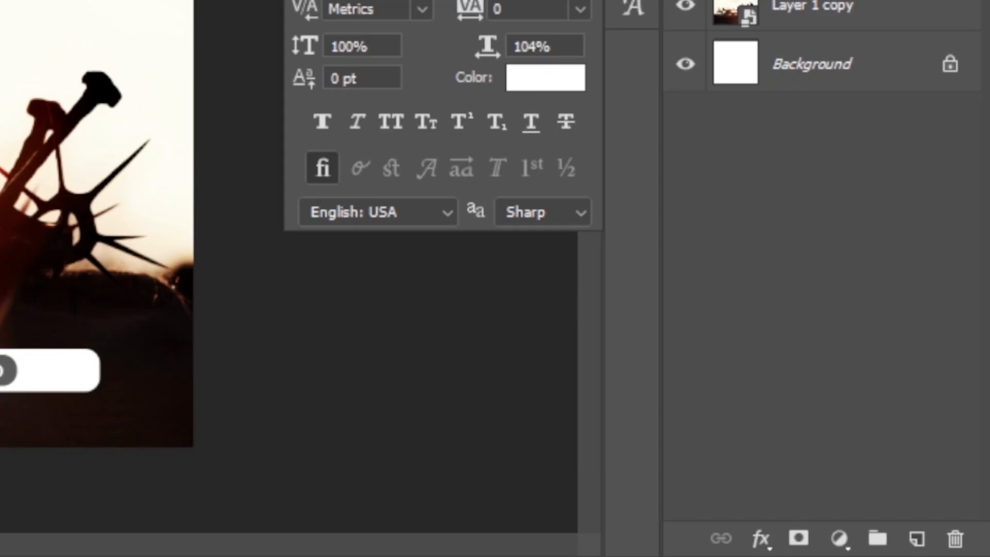
left_click(840, 539)
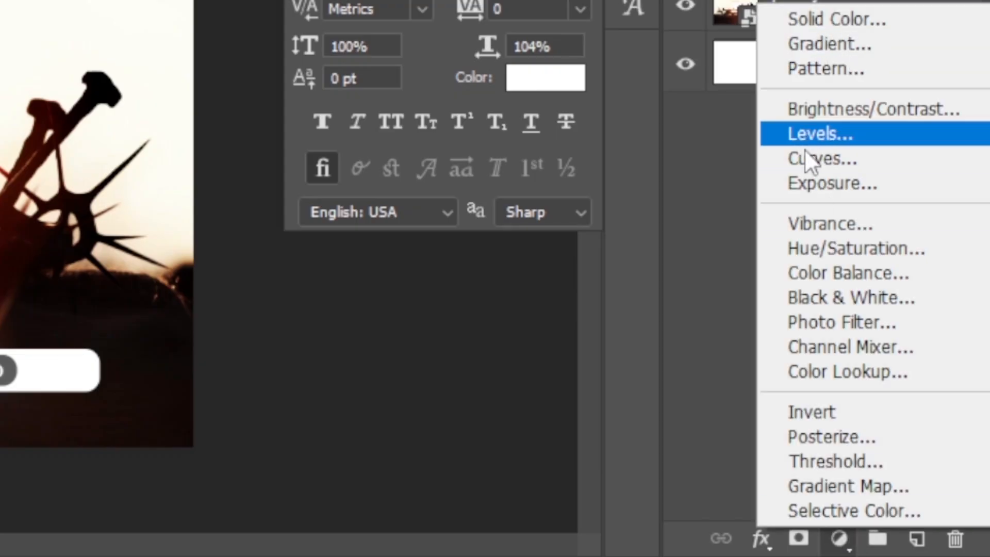
left_click(805, 224)
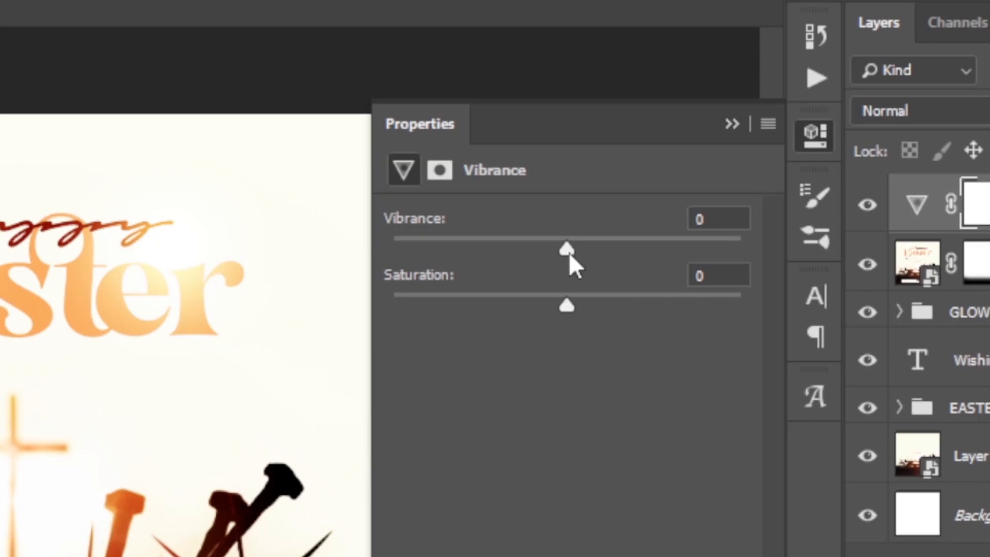
left_click_drag(683, 179, 822, 182)
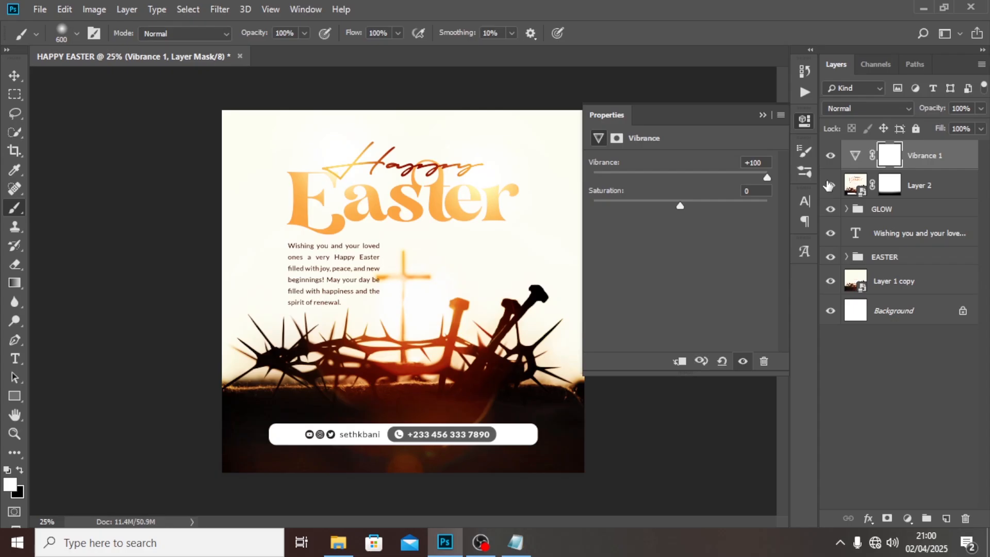
left_click(762, 114)
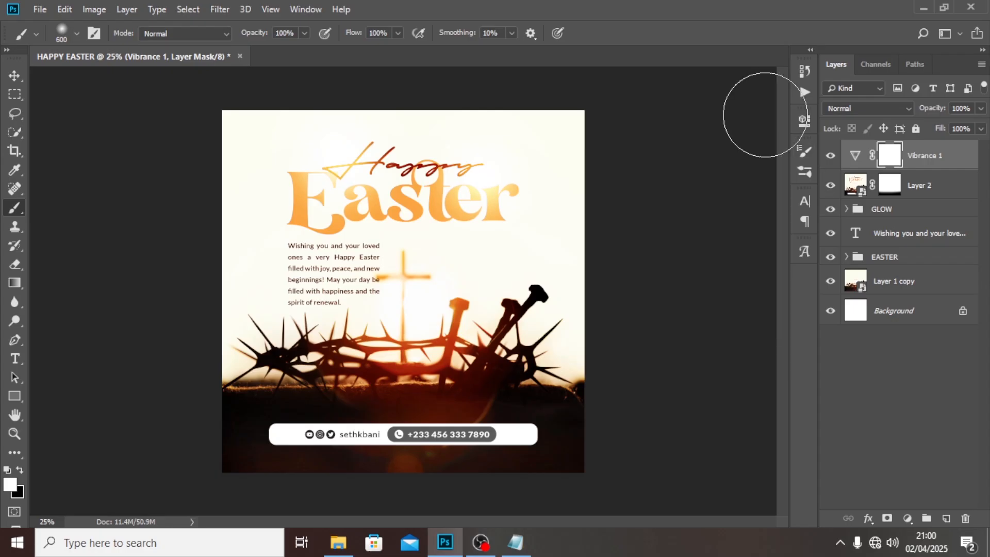
- Group the Vibrance and Soft Light layers, name the group ADJUSTMENT and give it an orange colour label
left_click(931, 187, "shift")
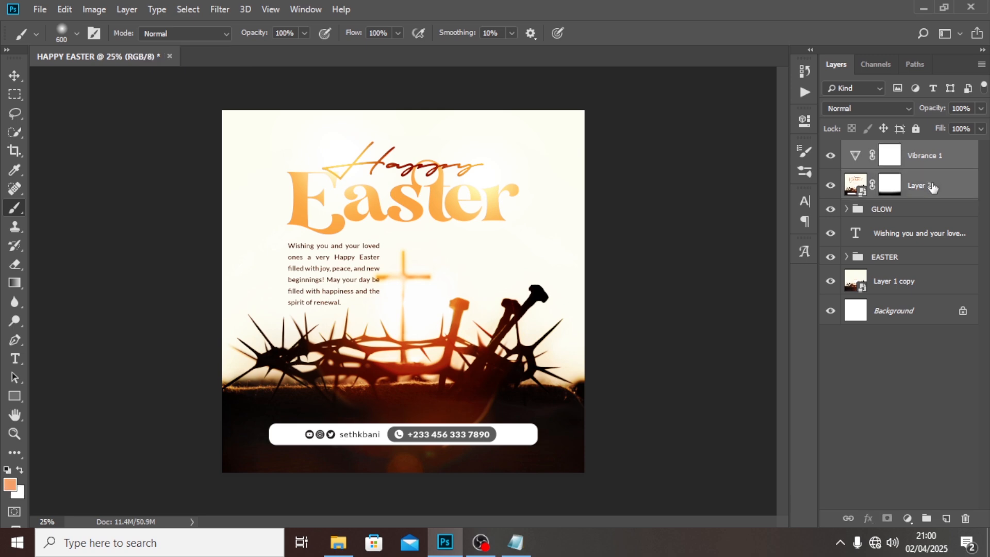
key("ctrl+g")
double_click(884, 149)
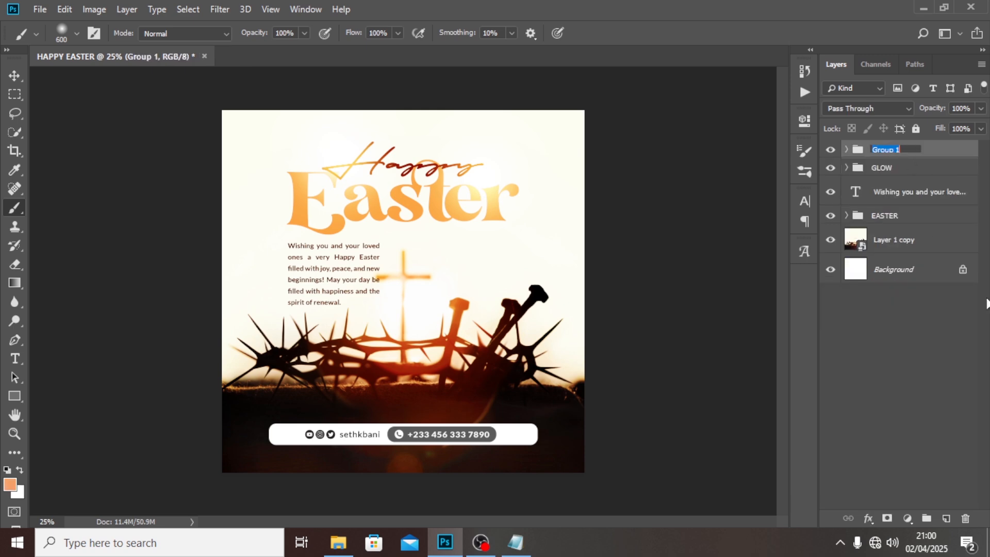
type("adJUSTMENT")
key("Return")
right_click(834, 147)
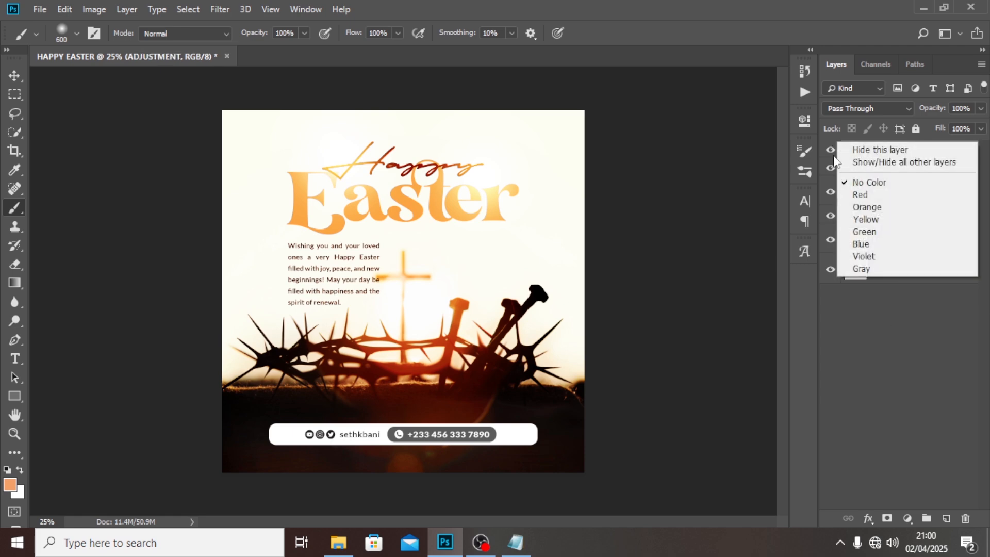
left_click(853, 207)
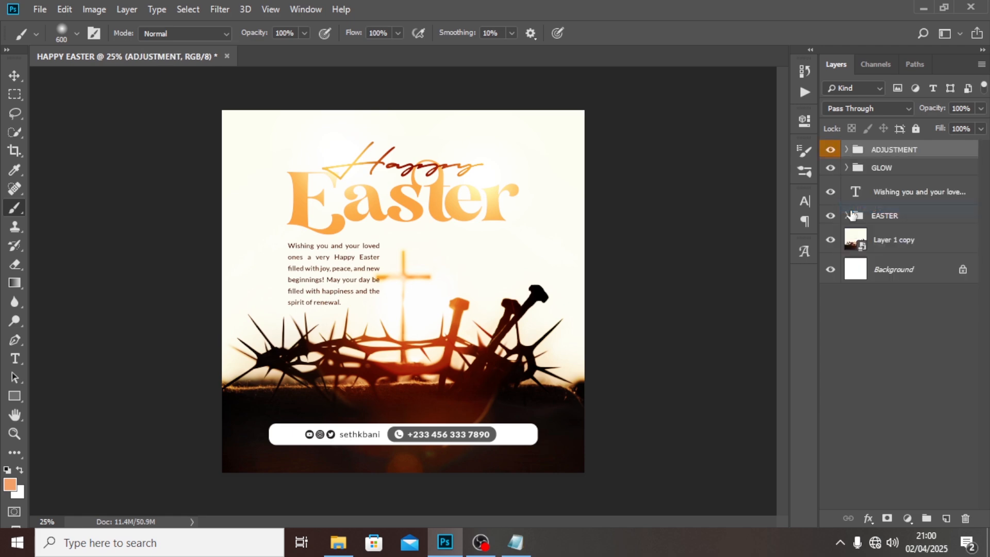
- Compare the flyer with the ADJUSTMENT group hidden and shown, leaving the group visible
left_click(830, 150)
left_click(831, 150)
left_click(830, 150)
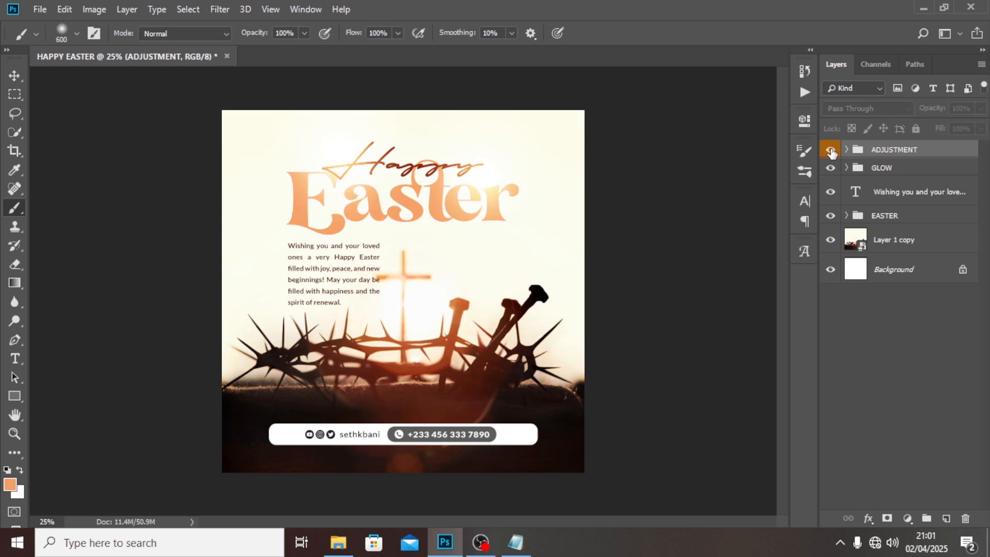
left_click(831, 150)
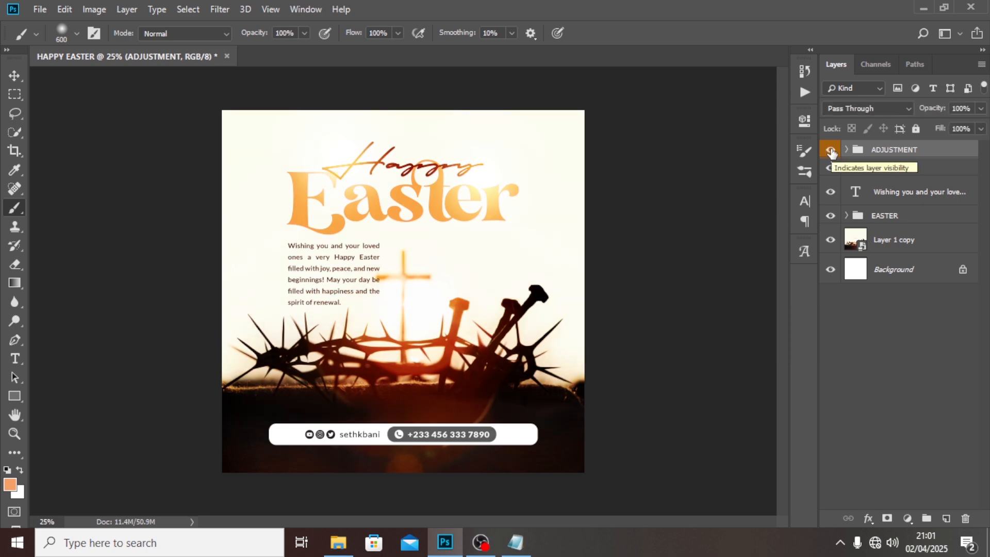